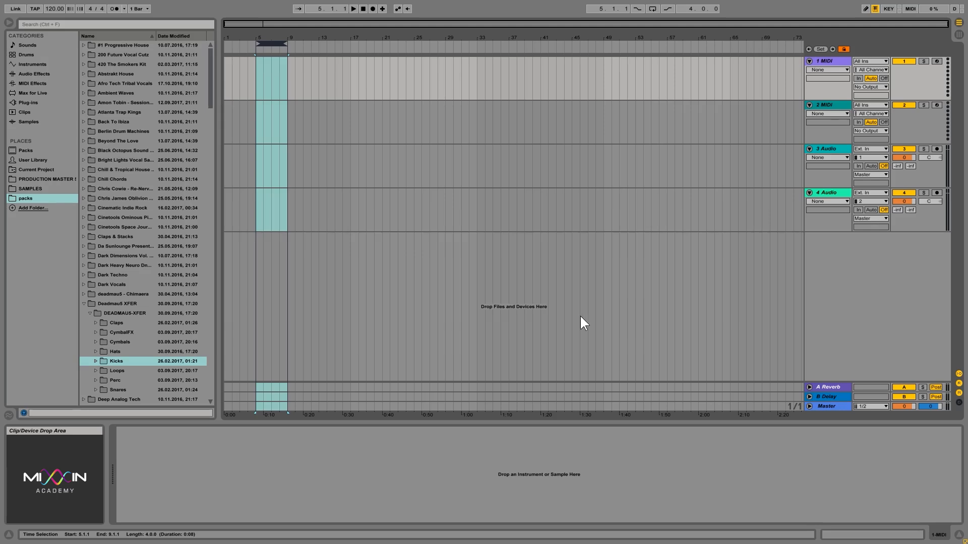
Expand Kicks and open the Processed_Kicks folder in the Deadmau5 XFER pack
left_click(92, 359)
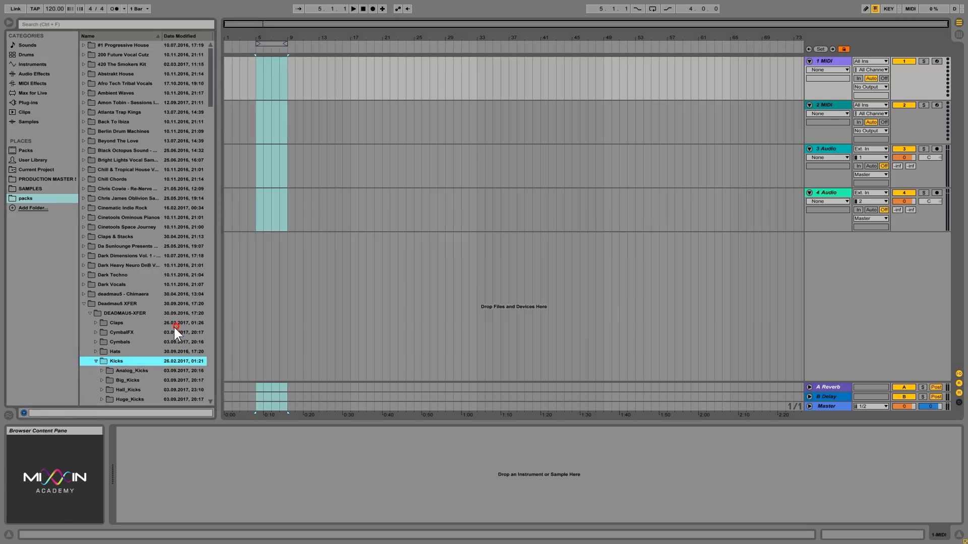
key("Right")
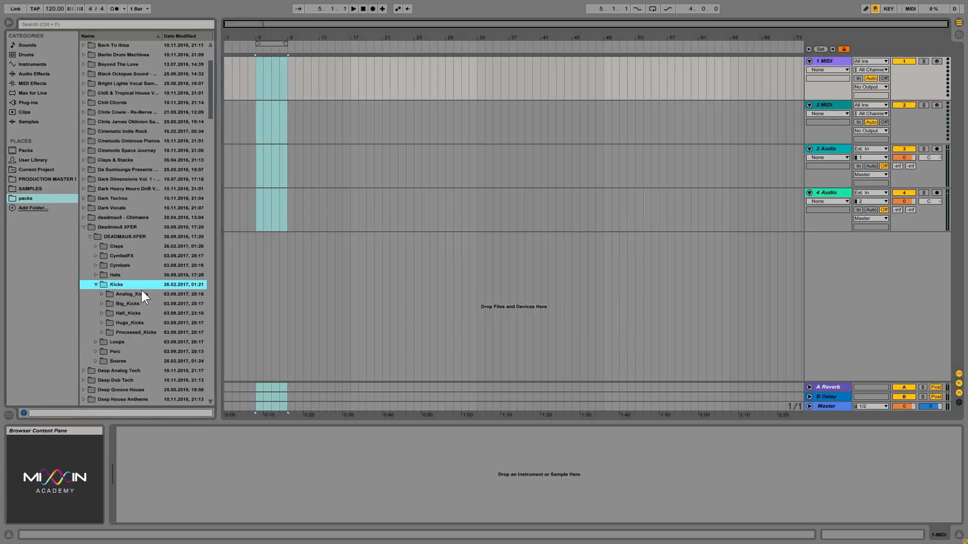
double_click(141, 334)
left_click(142, 361)
scroll(181, 353, "down", 2)
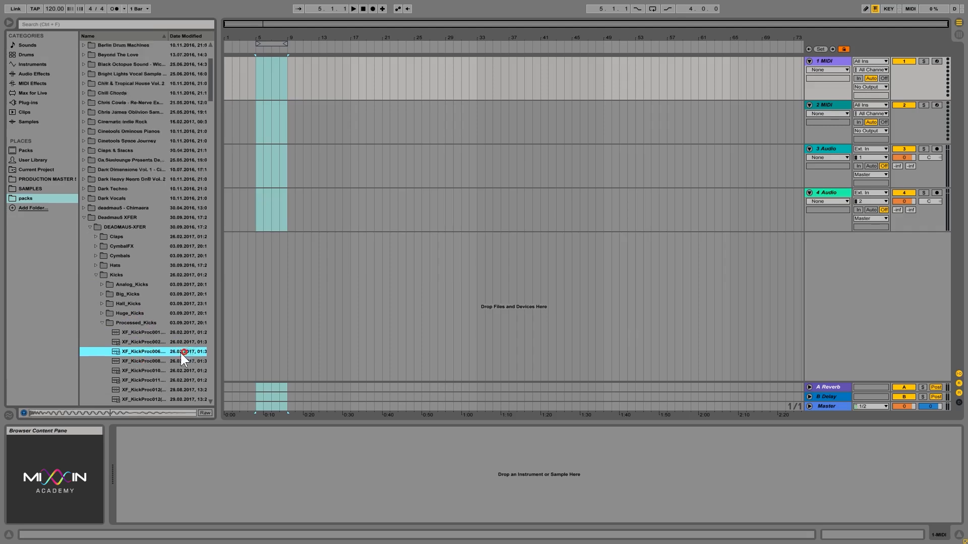
Audition kicks from XF_KickProc011 down to XF_KickProc049, settling on XF_KickProc043
left_click(142, 333)
left_click(144, 349)
key("Down")
key("Down")
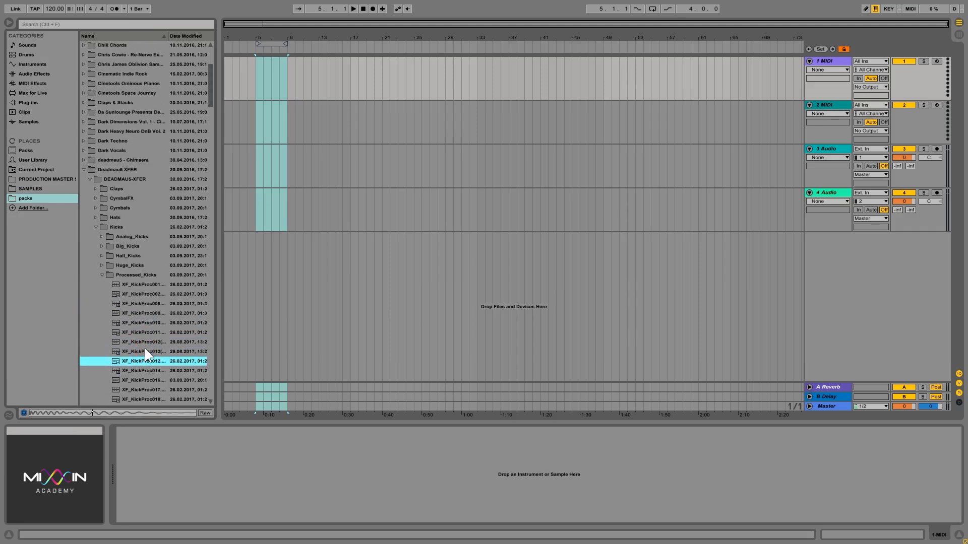
key("Down")
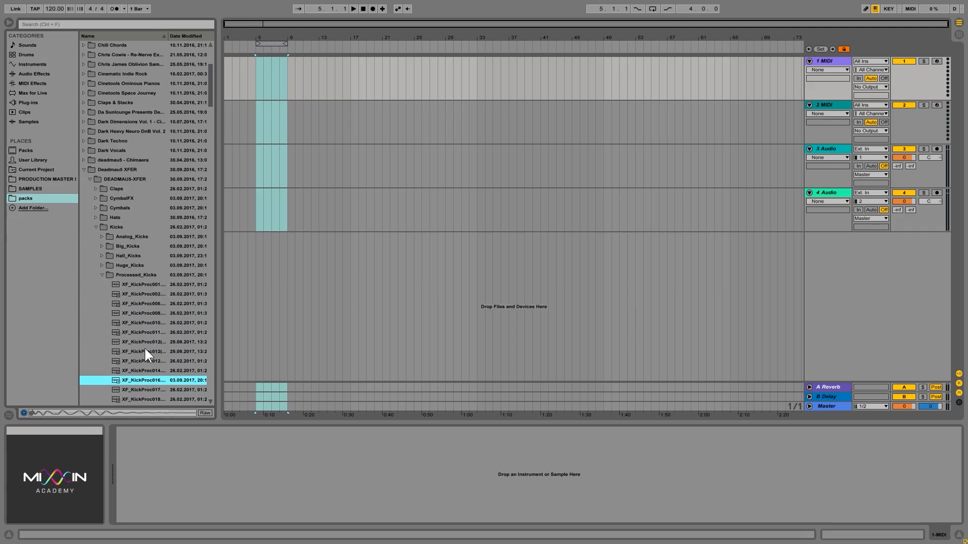
key("Down")
key("Up")
key("Down")
key("Down")
key("Down")
key("Down")
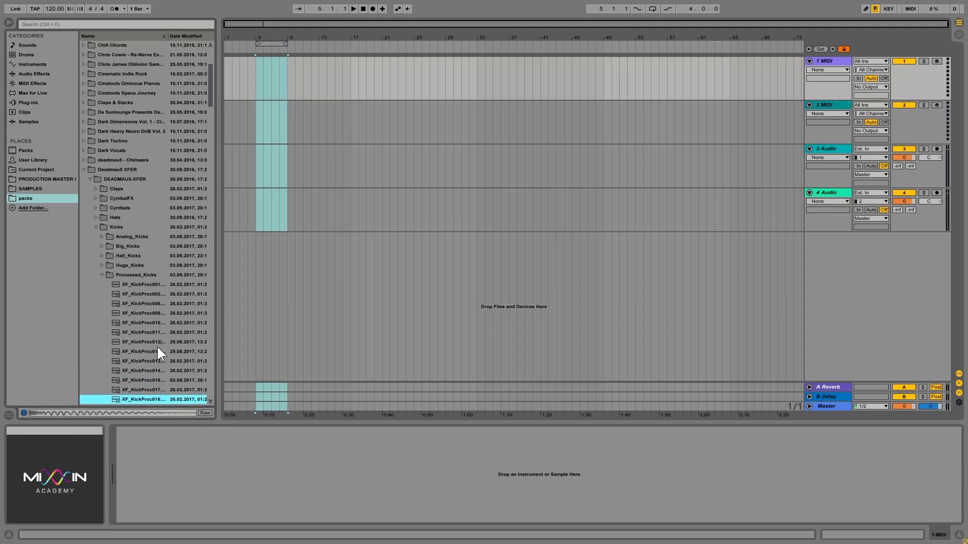
key("Down")
key("Down")
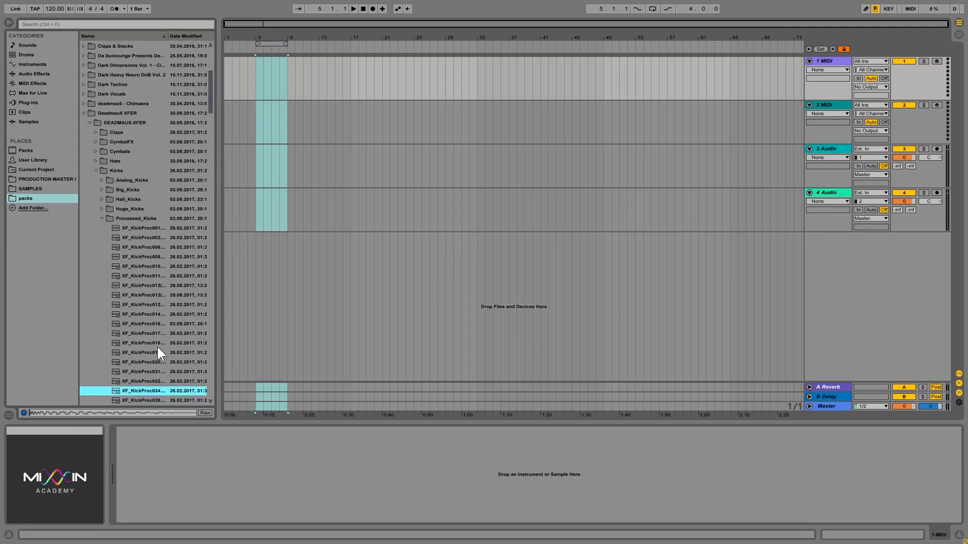
key("Down")
key("Down")
key("Down")
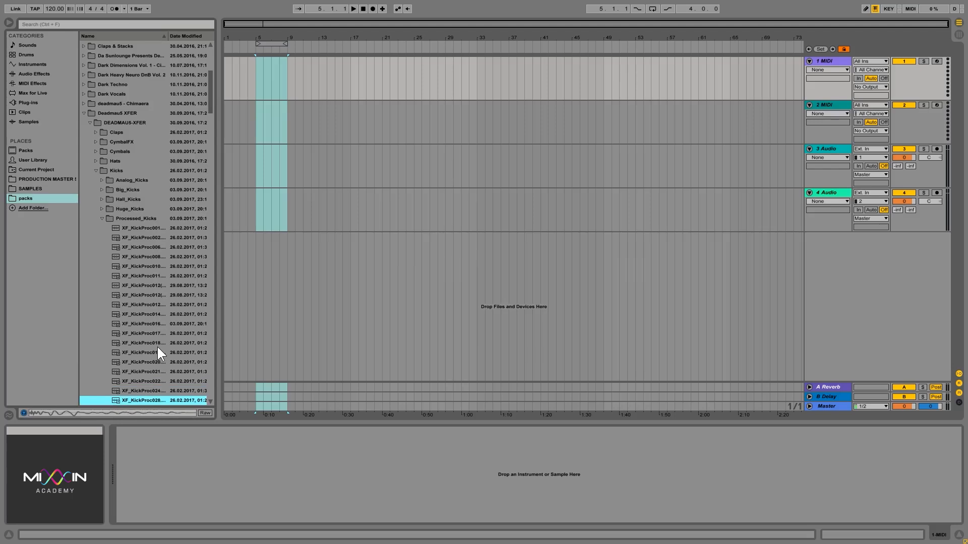
key("Down")
key("Down")
key("Down")
key("Down")
key("Down")
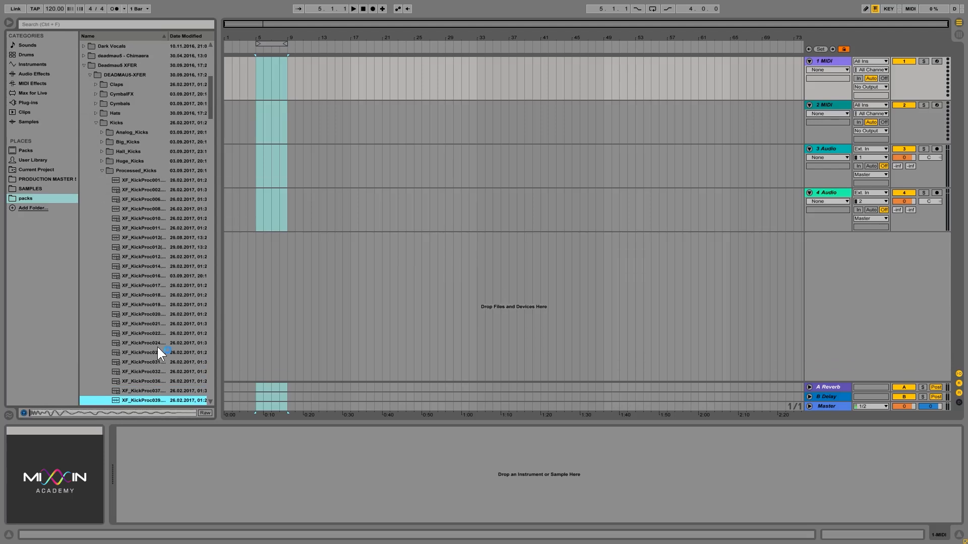
key("Down")
key("Down")
key("Down")
key("Down")
key("Down")
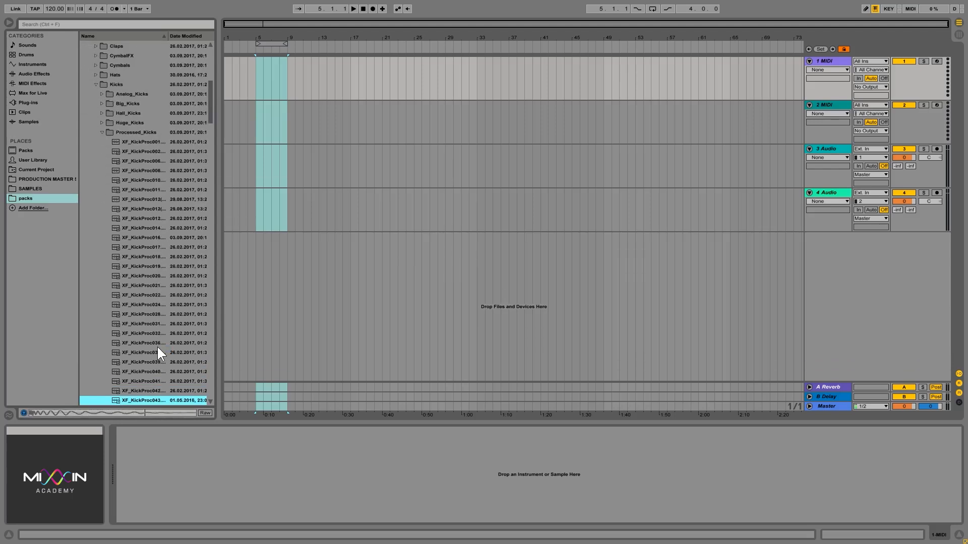
key("Up")
key("Up")
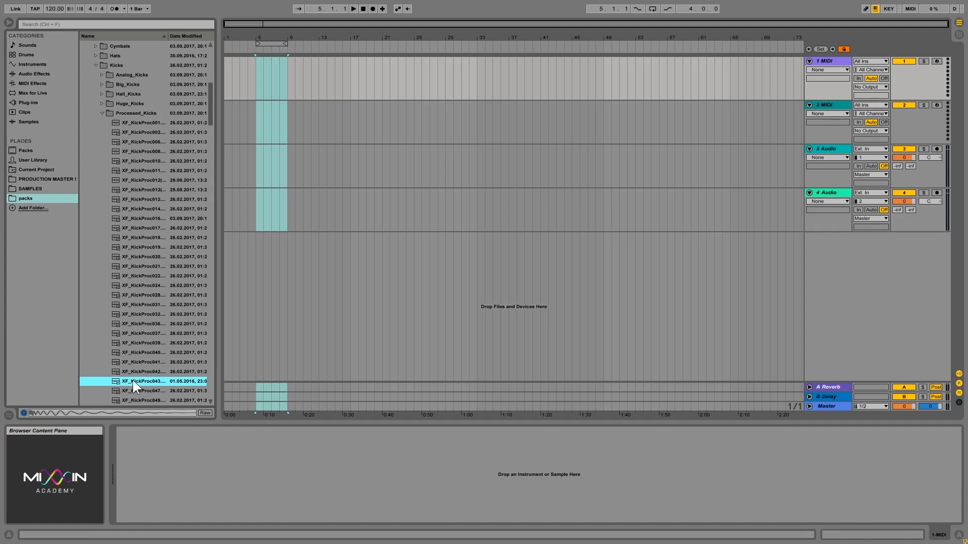
Load XF_KickProc043 onto the first MIDI track and set the tempo to 128 BPM
left_click_drag(132, 381, 437, 477)
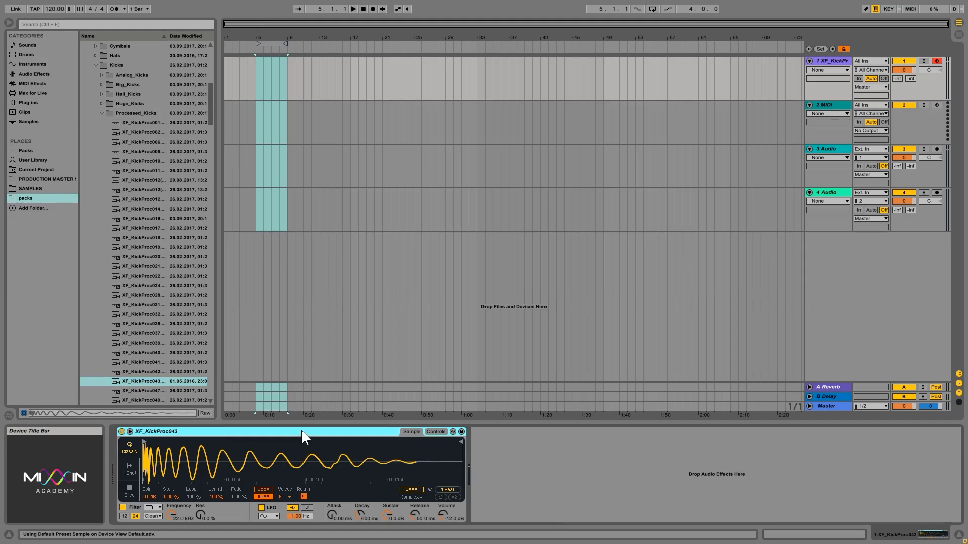
left_click(266, 496)
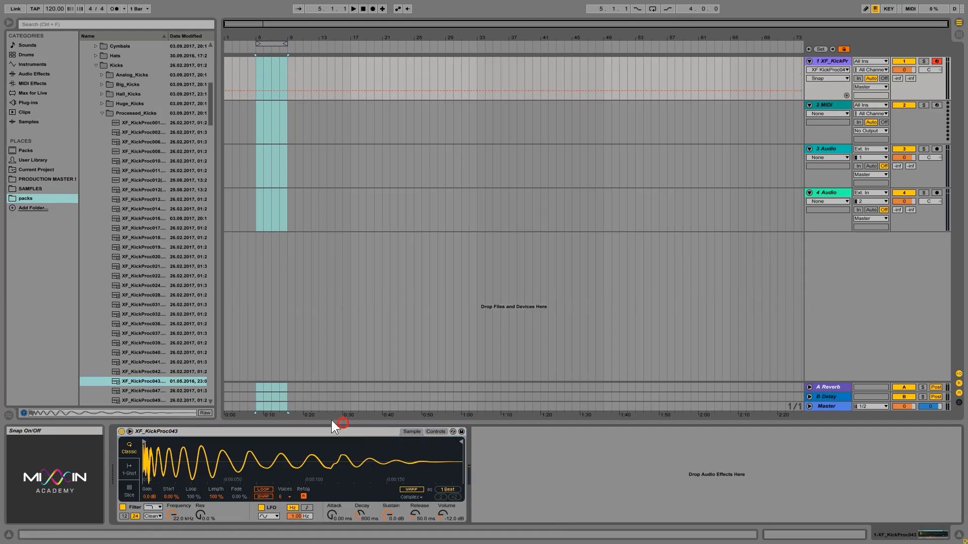
left_click(256, 66)
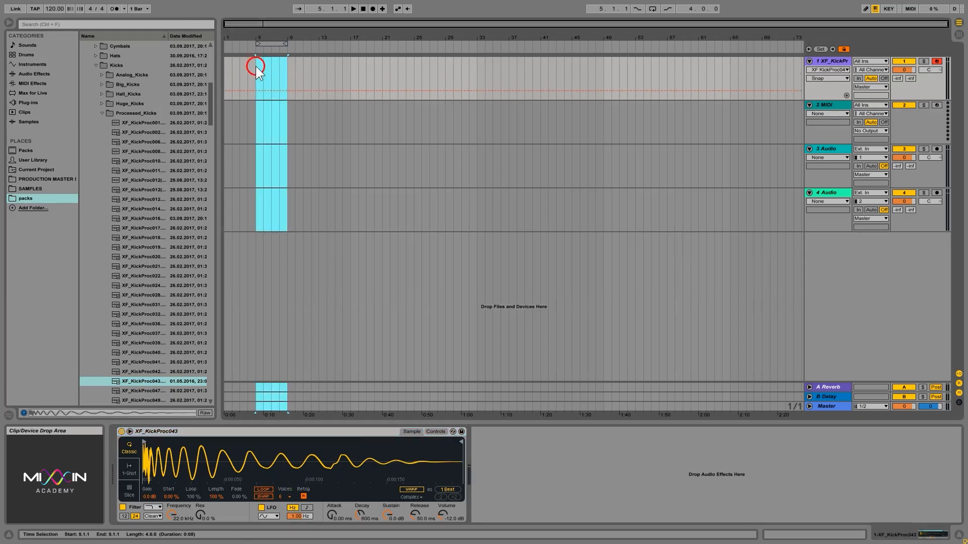
left_click_drag(259, 70, 289, 71)
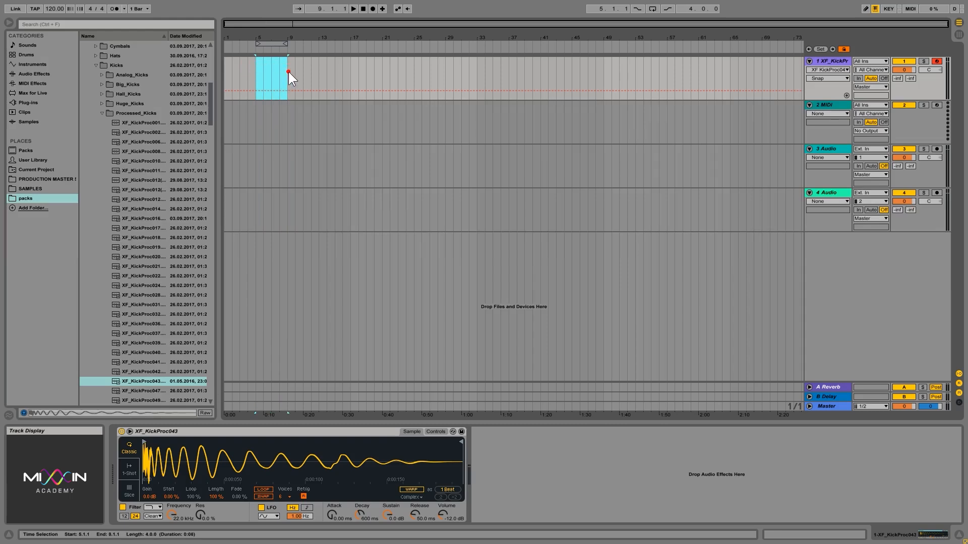
left_click(50, 10)
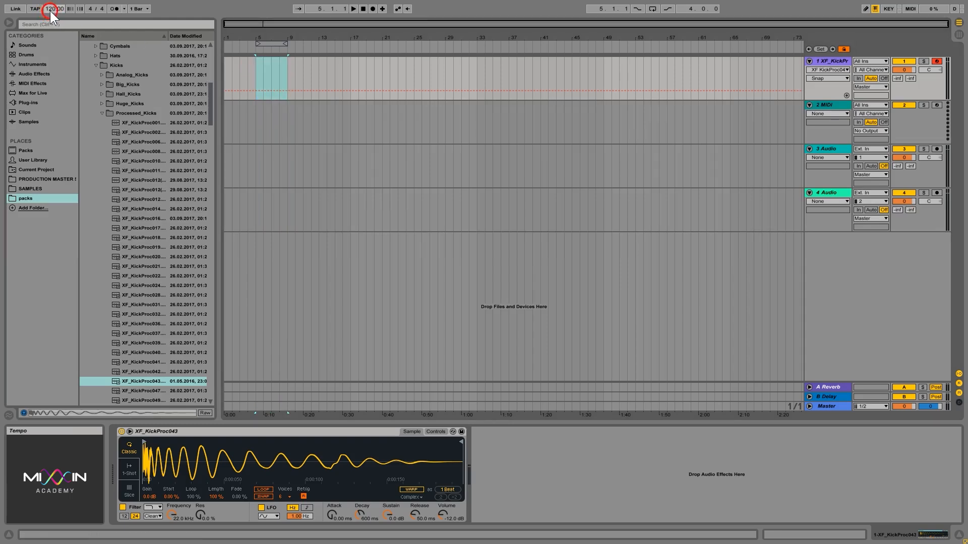
type("128")
key("Return")
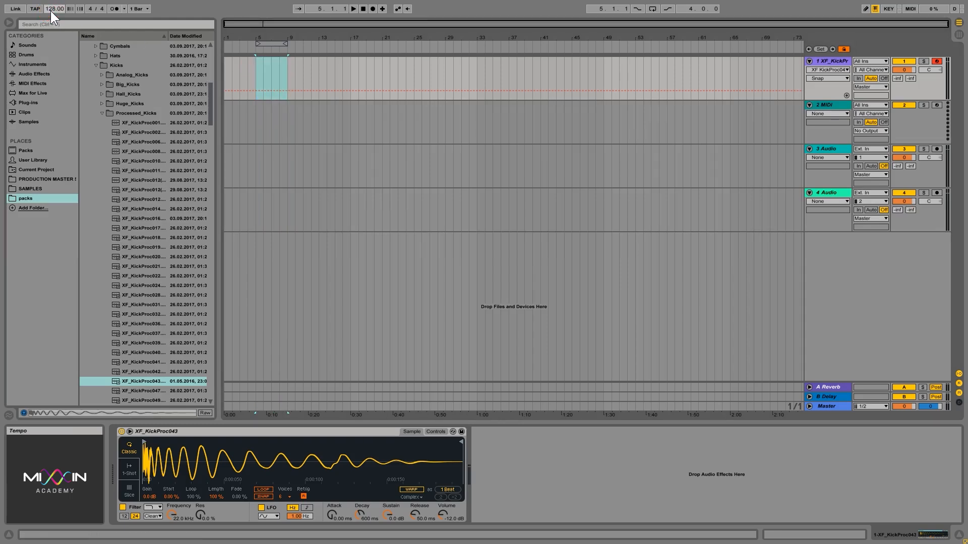
Insert an empty MIDI clip across bars 5–9 of the kick track and open it
left_click_drag(258, 68, 289, 68)
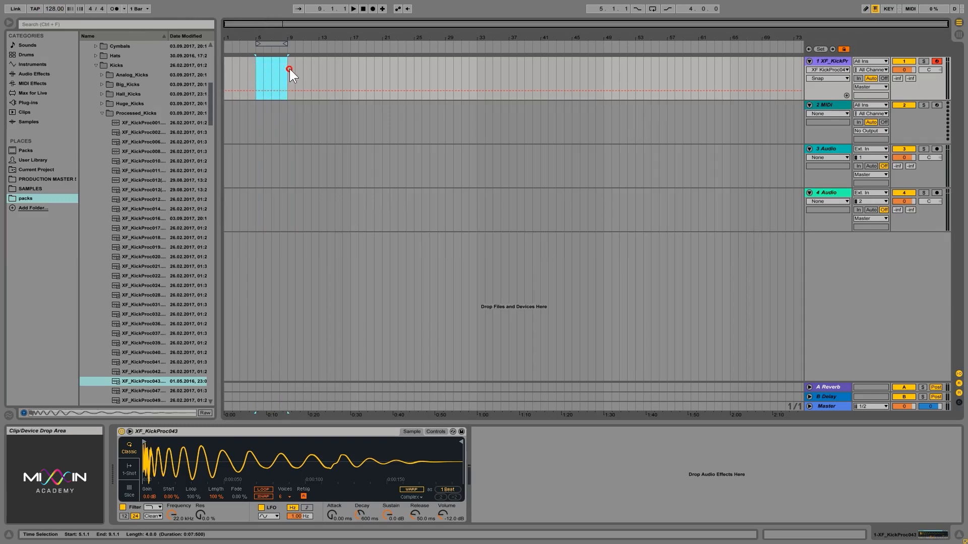
right_click(267, 62)
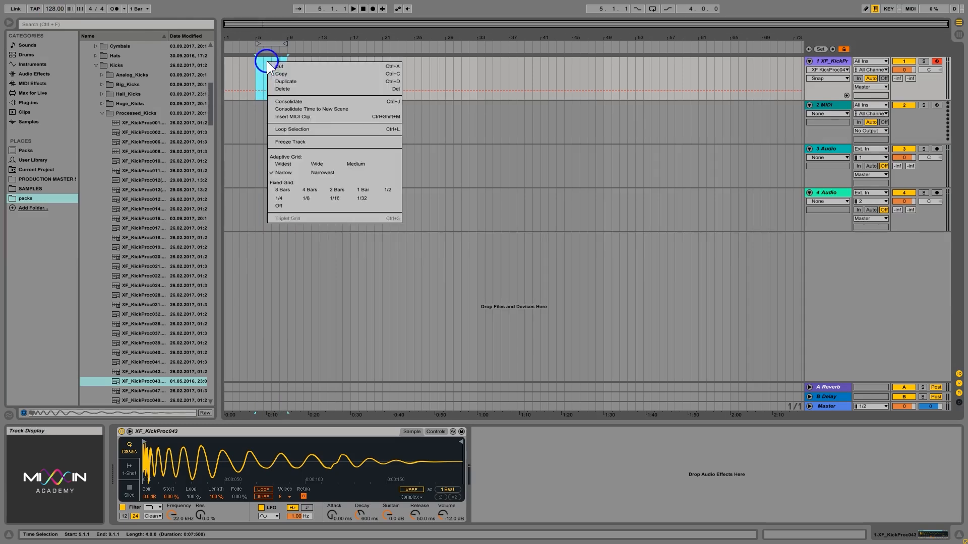
left_click(295, 113)
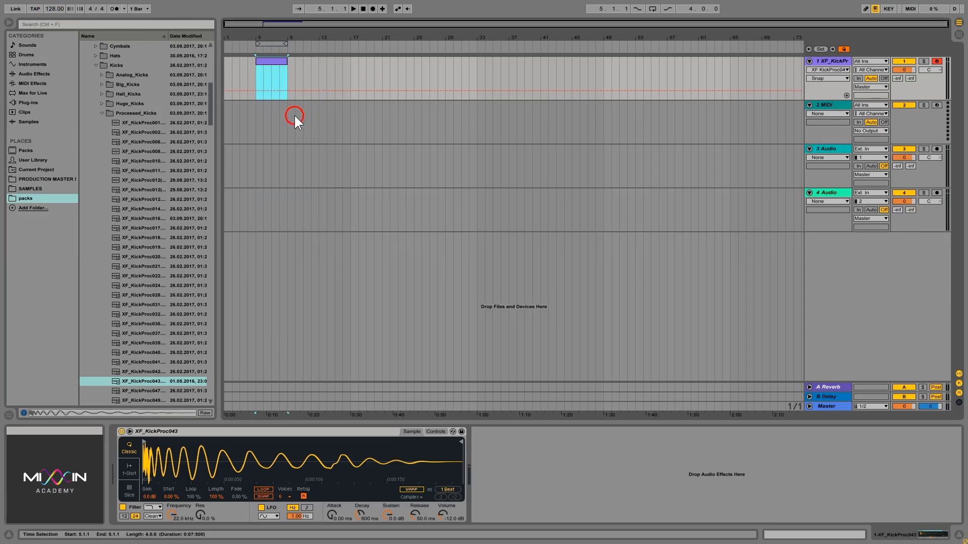
double_click(272, 59)
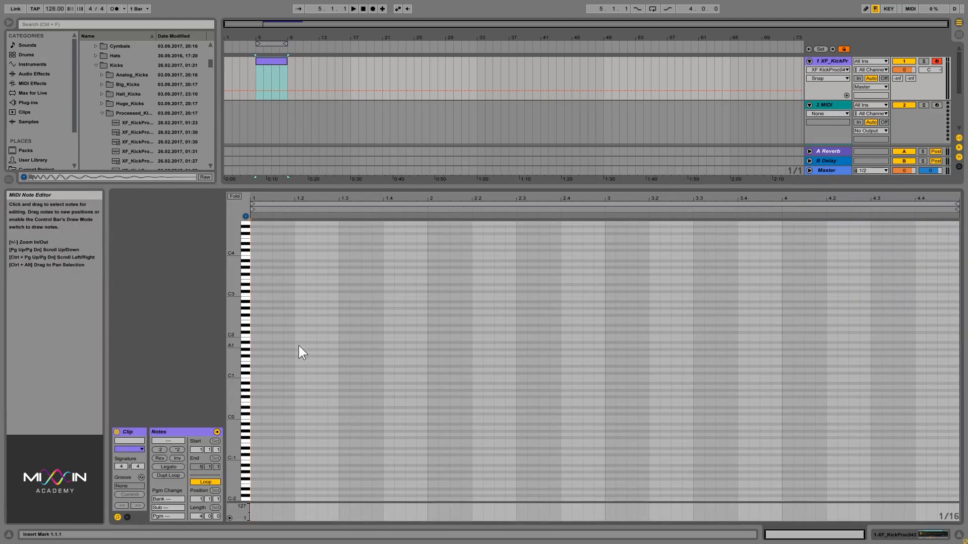
Draw a 1/16 C3 kick on beat one and duplicate it with Ctrl+D to fill four bars
left_click_drag(236, 328, 294, 286)
double_click(253, 287)
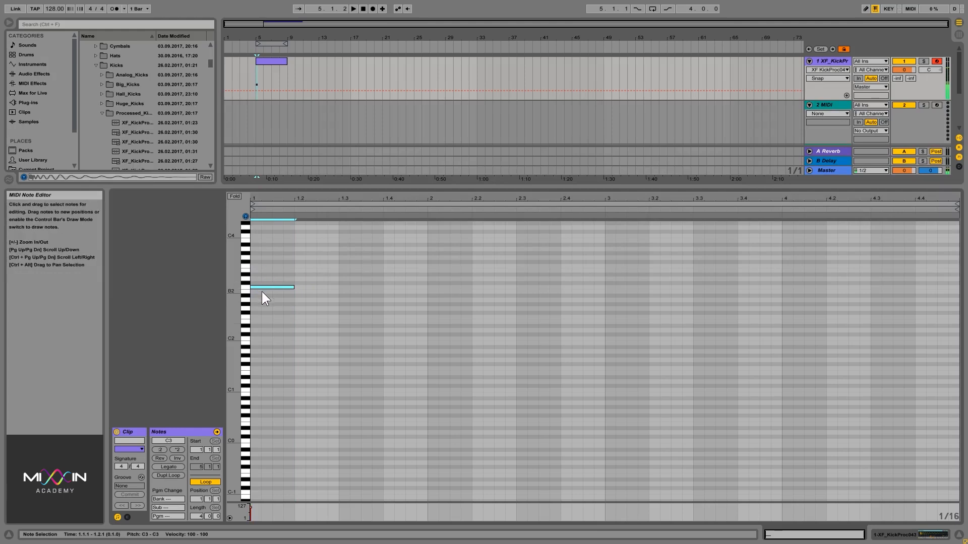
key("ctrl+d")
left_click_drag(322, 319, 282, 280)
key("ctrl+d")
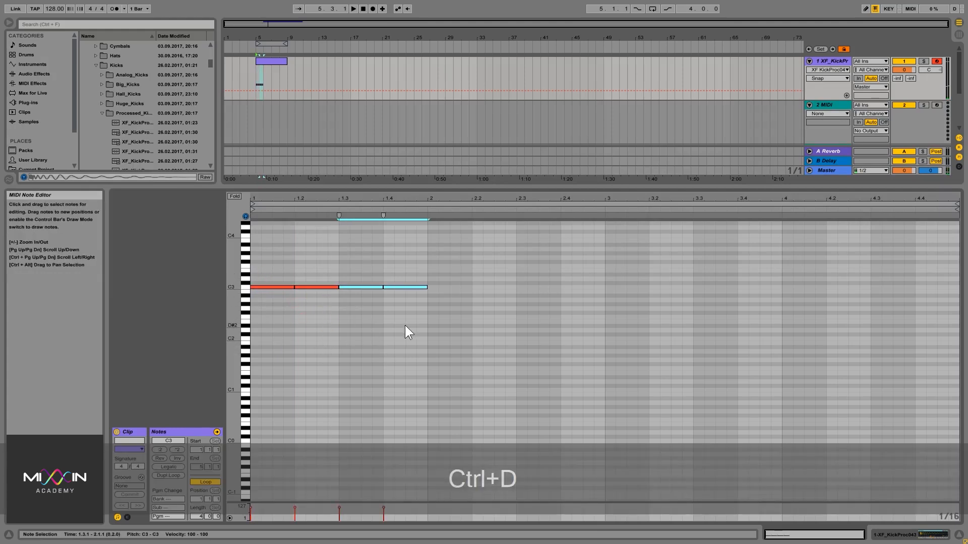
left_click_drag(404, 326, 260, 276)
key("ctrl+d")
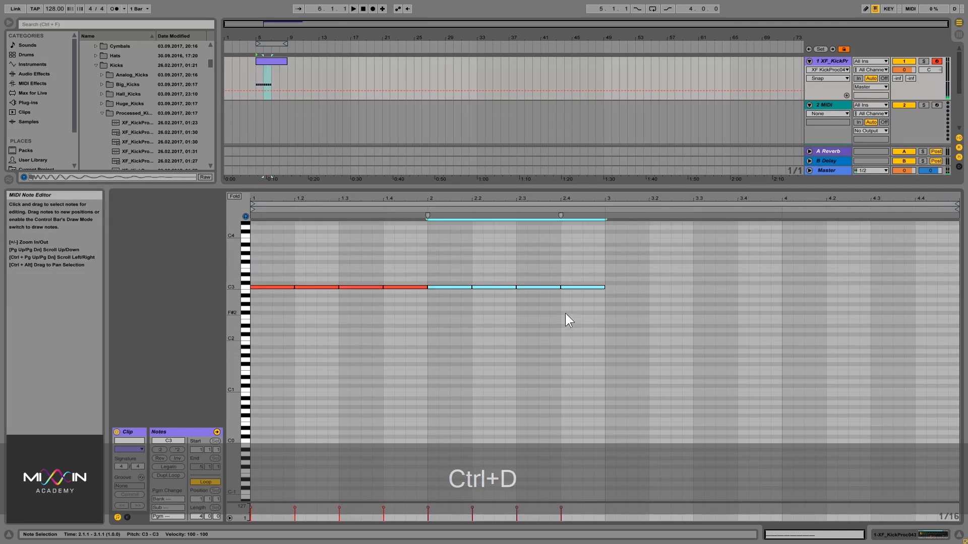
left_click_drag(587, 310, 255, 262)
key("ctrl+d")
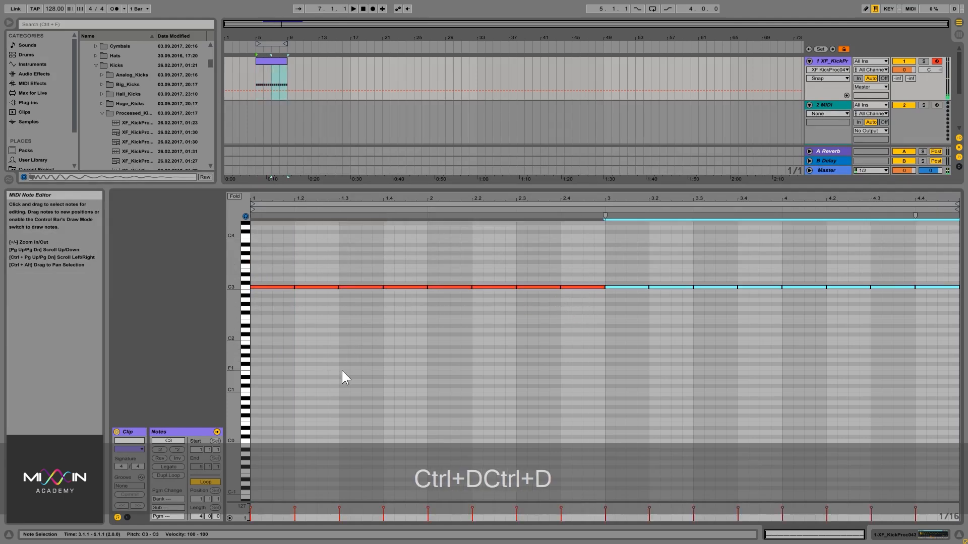
left_click_drag(399, 187, 418, 441)
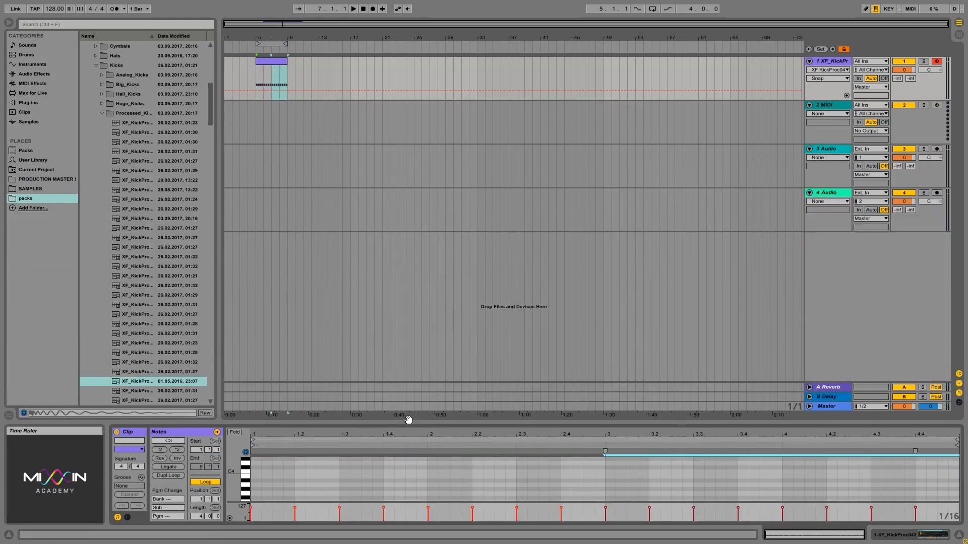
Play back the kick pattern, then audition more Processed_Kicks samples from the sampler view
key("space")
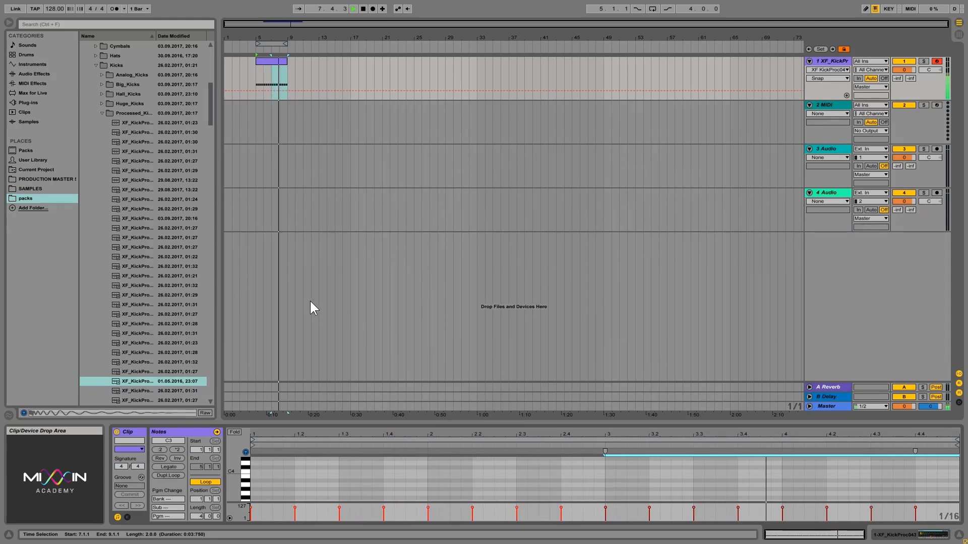
key("space")
key("shift+Tab")
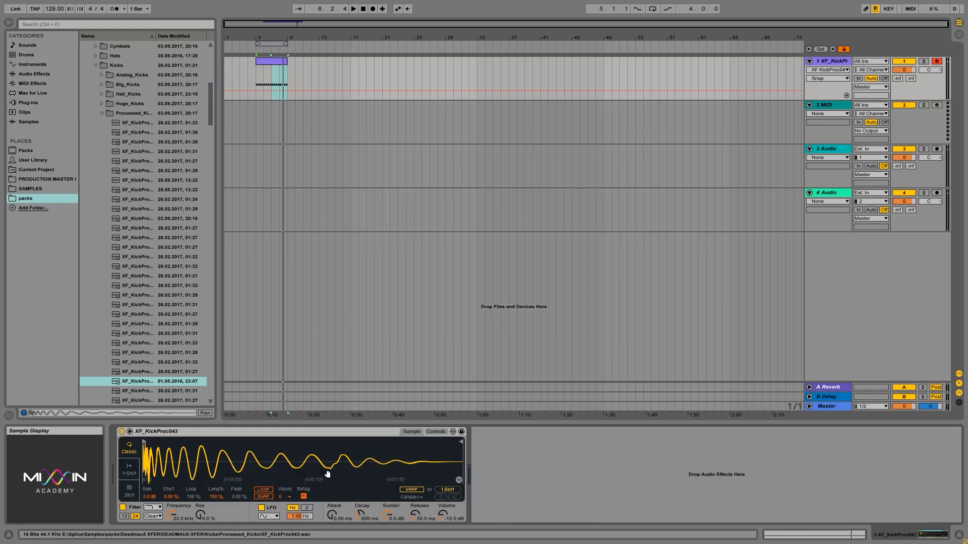
left_click(136, 390)
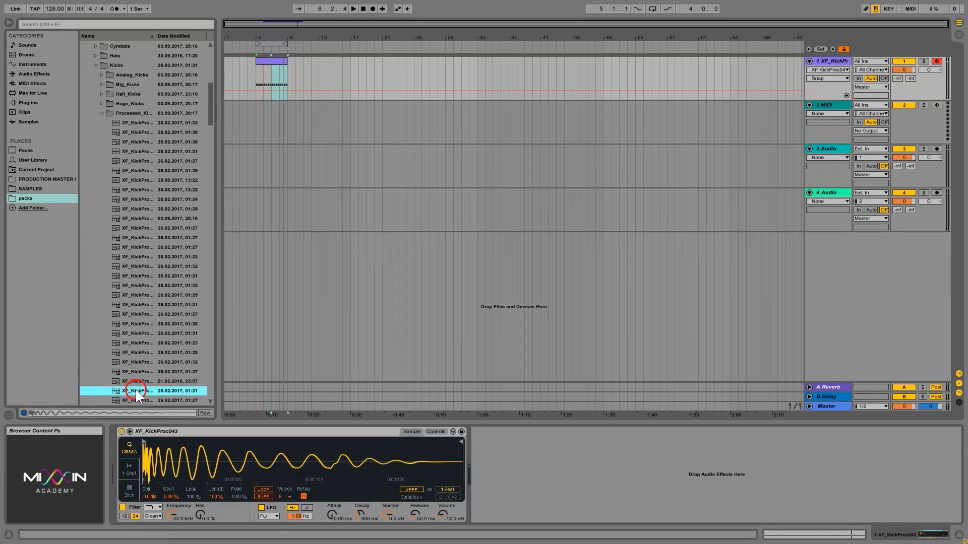
key("Down")
key("Down")
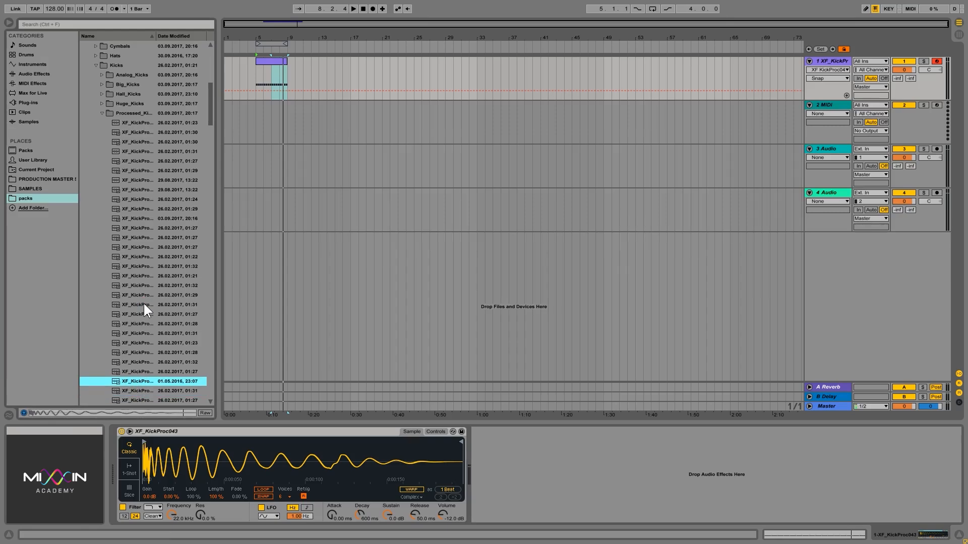
key("Down")
key("Down")
key("Down")
key("Down")
key("Down")
key("Down")
key("Down")
key("Down")
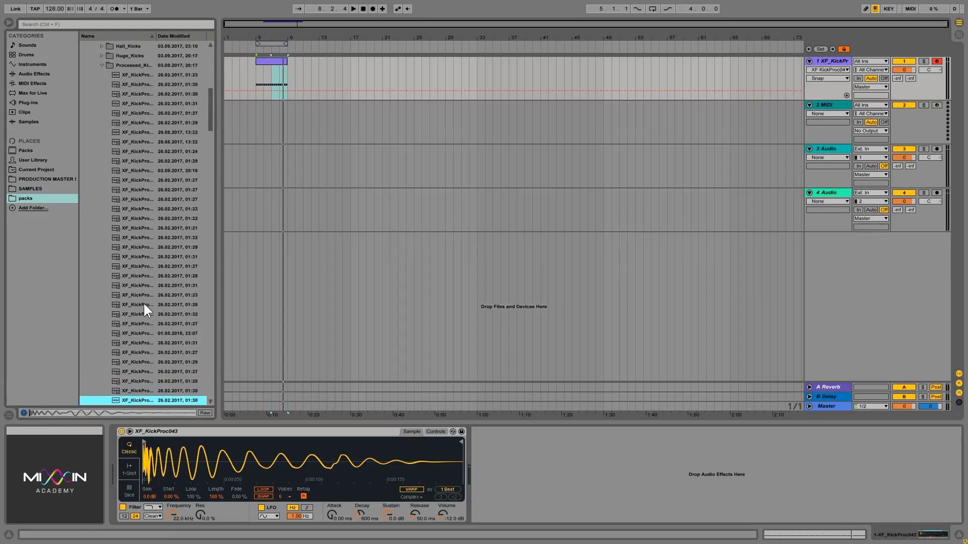
key("Down")
key("Down")
key("Down")
key("Down")
key("Down")
key("Down")
key("Down")
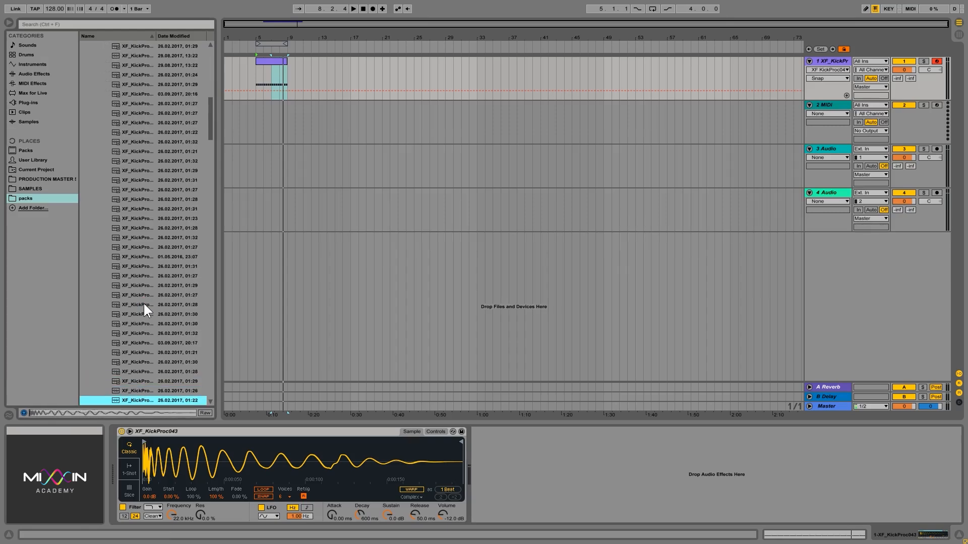
Open the Analog_Kicks folder and compare its XF_Kick_A samples, settling on a preferred kick
scroll(170, 226, "up", 8)
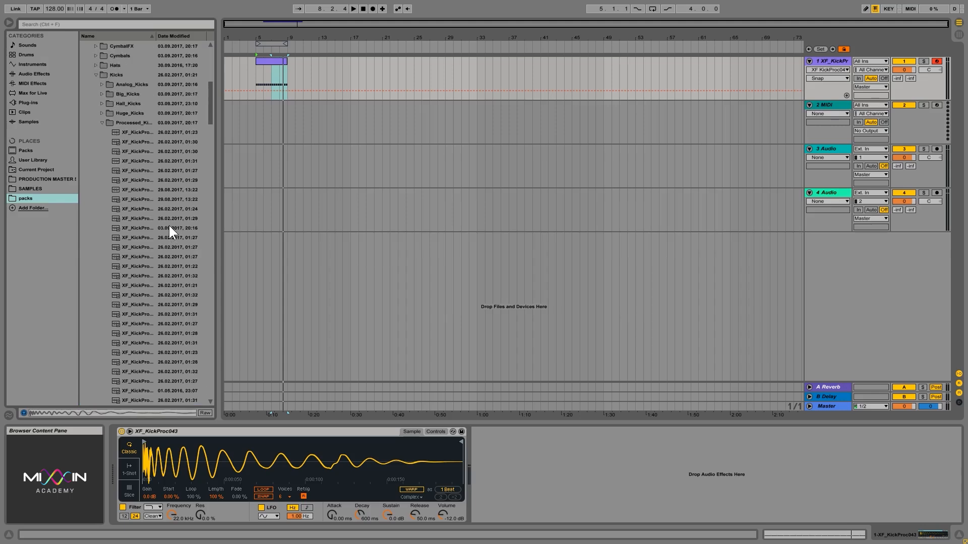
double_click(131, 153)
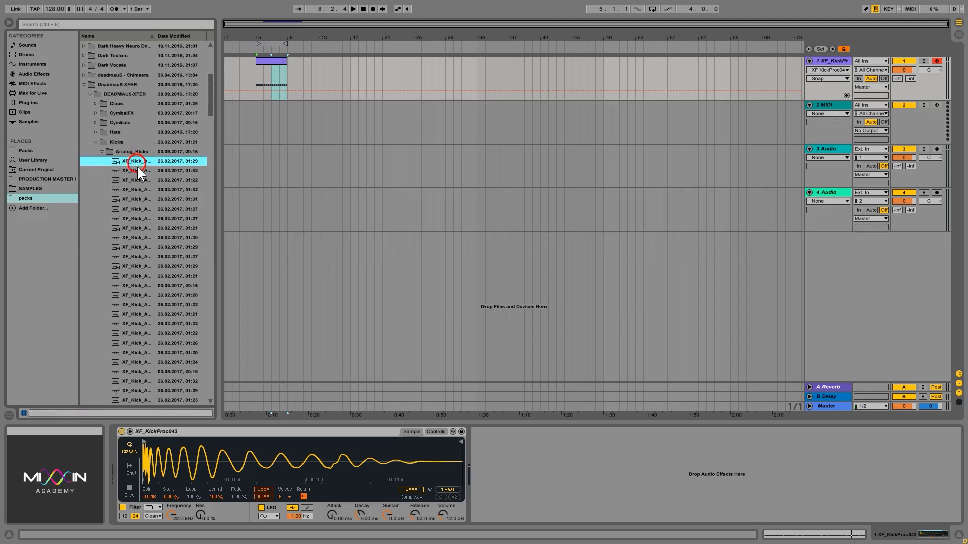
left_click(137, 162)
left_click(144, 186)
key("Down")
key("Down")
key("Down")
key("Down")
key("Down")
key("Down")
key("Down")
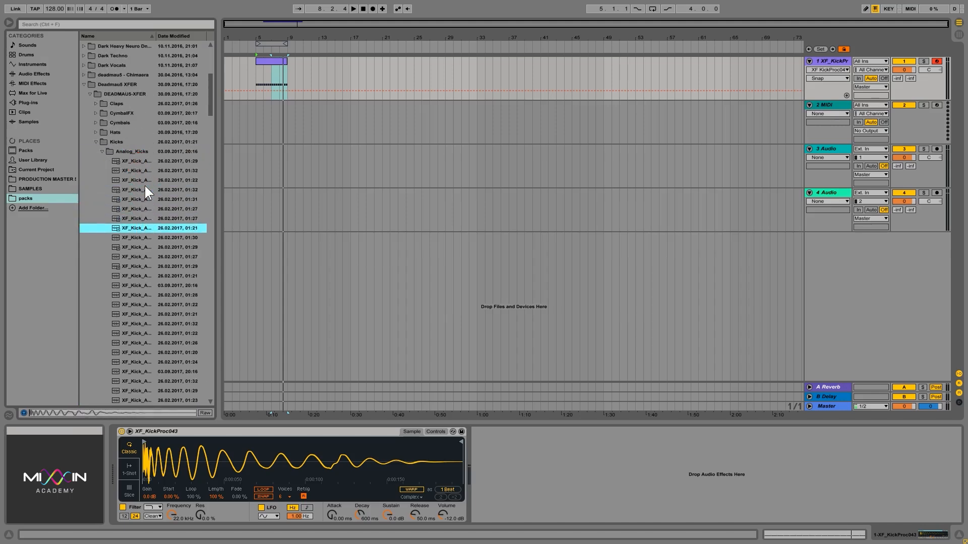
key("Down")
key("Down")
key("Down")
key("Down")
key("Down")
key("Down")
key("Down")
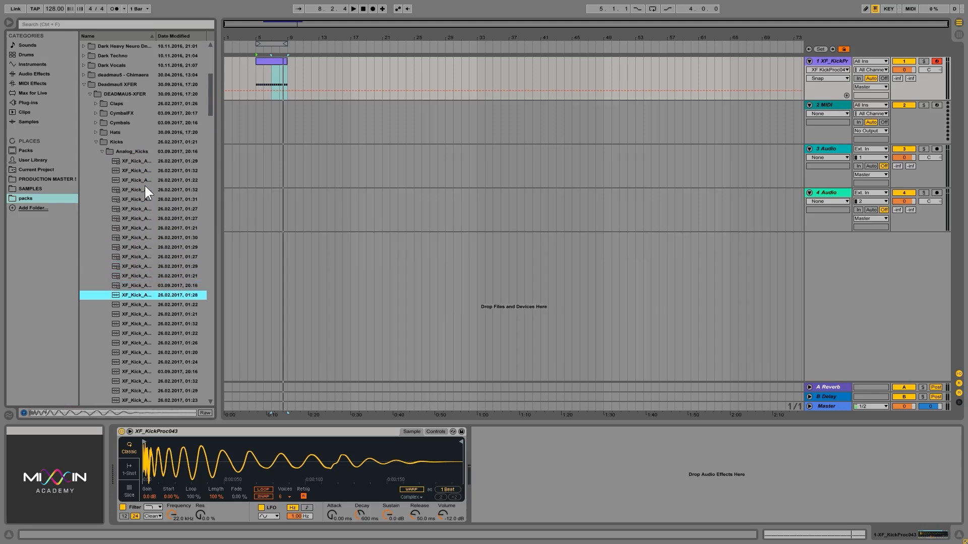
key("Up")
key("Down")
key("Down")
key("Down")
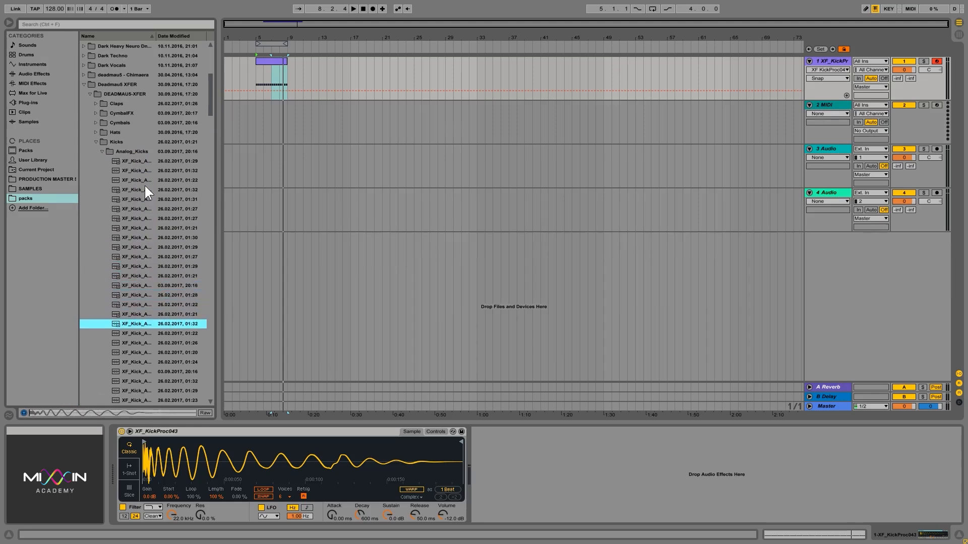
key("Down")
key("Down")
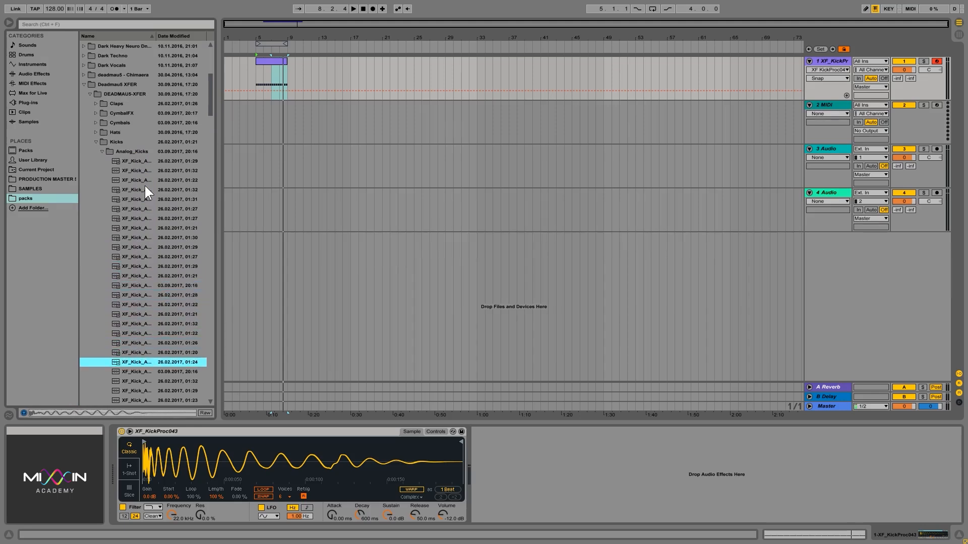
key("Up")
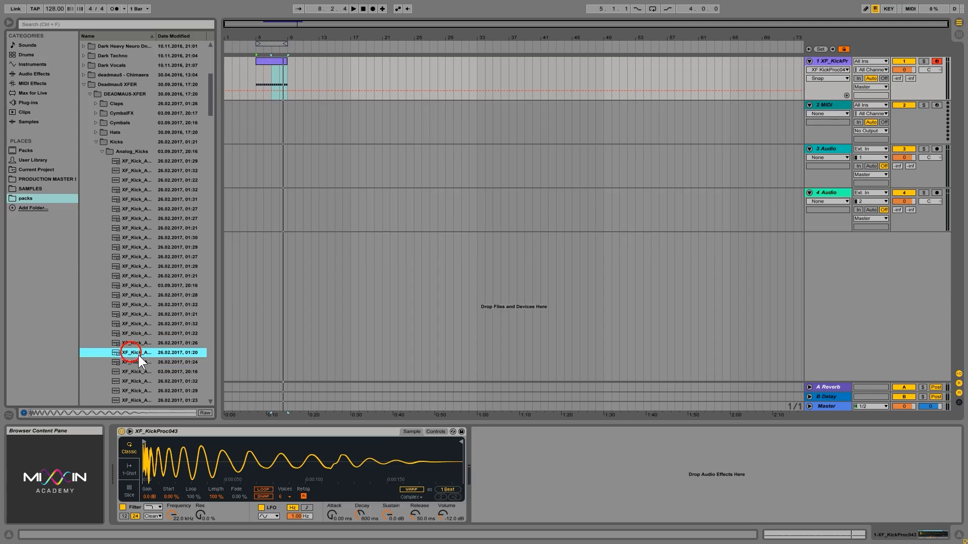
Replace the kick sample with XF_Kick_A_024 and switch off the sampler's filter and LFO
left_click_drag(139, 355, 225, 452)
key("space")
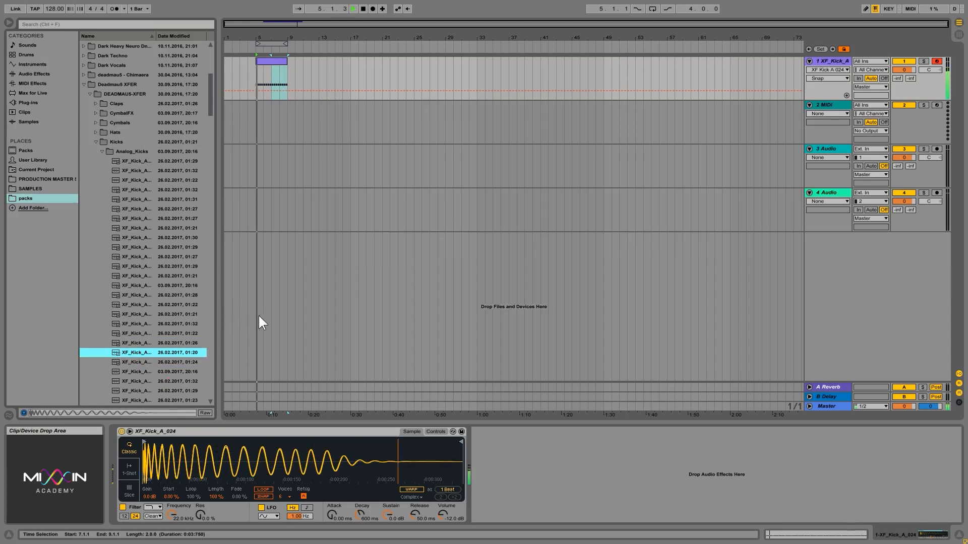
left_click(261, 508)
left_click(122, 507)
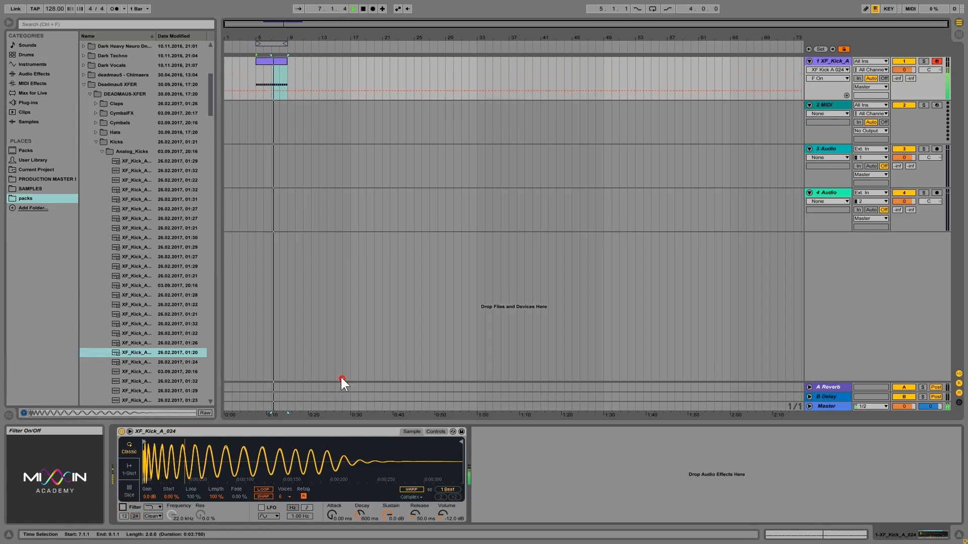
Transpose the kick down to -2 st and select the whole kick clip across bars 5–9
left_click(435, 432)
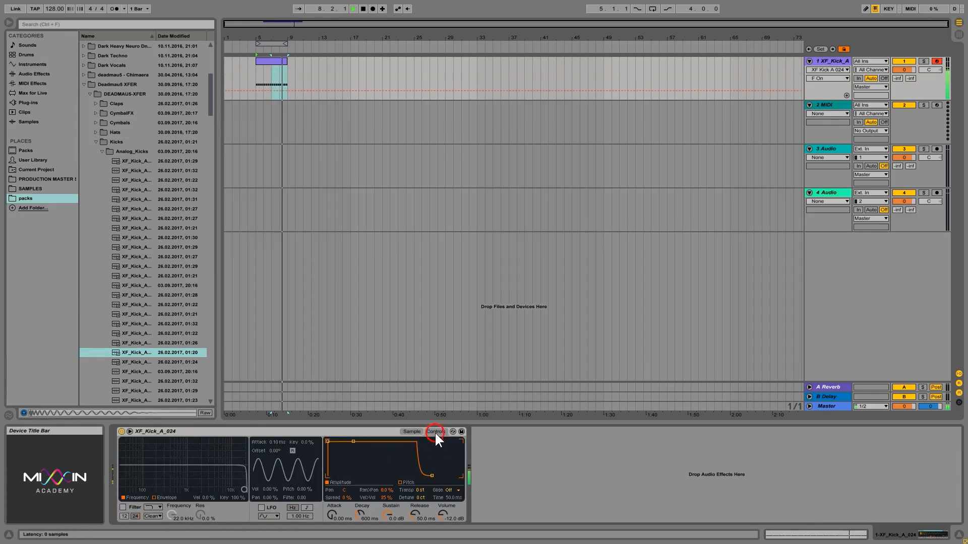
left_click(419, 490)
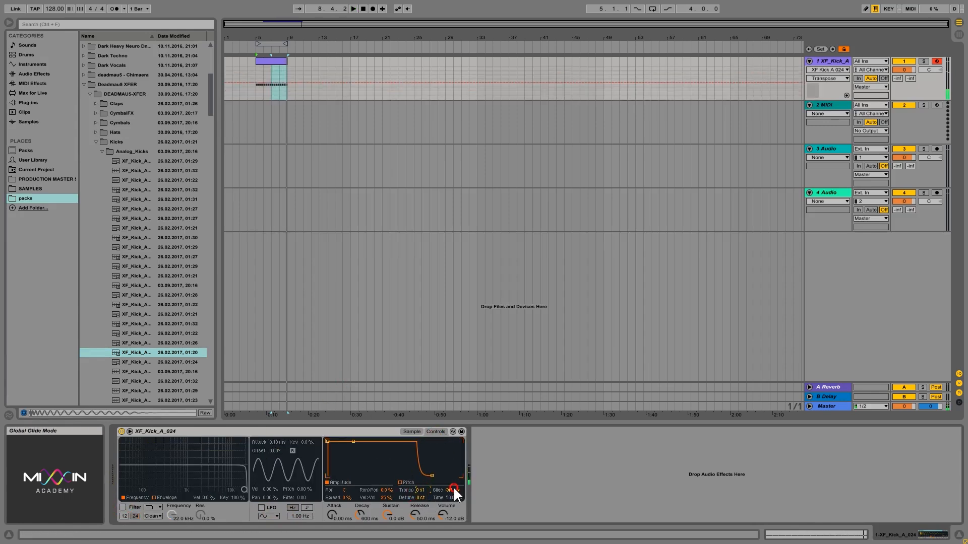
key("Down")
key("Down")
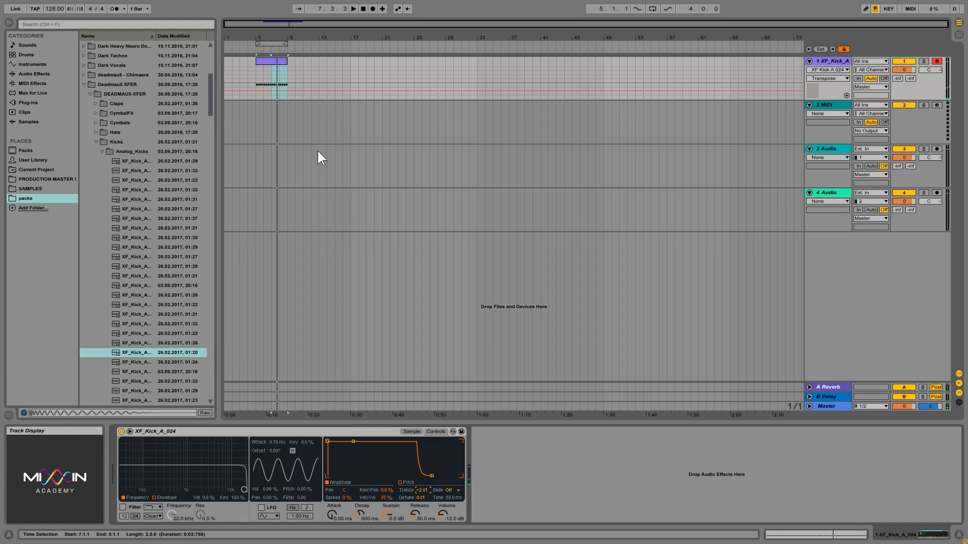
left_click(283, 67)
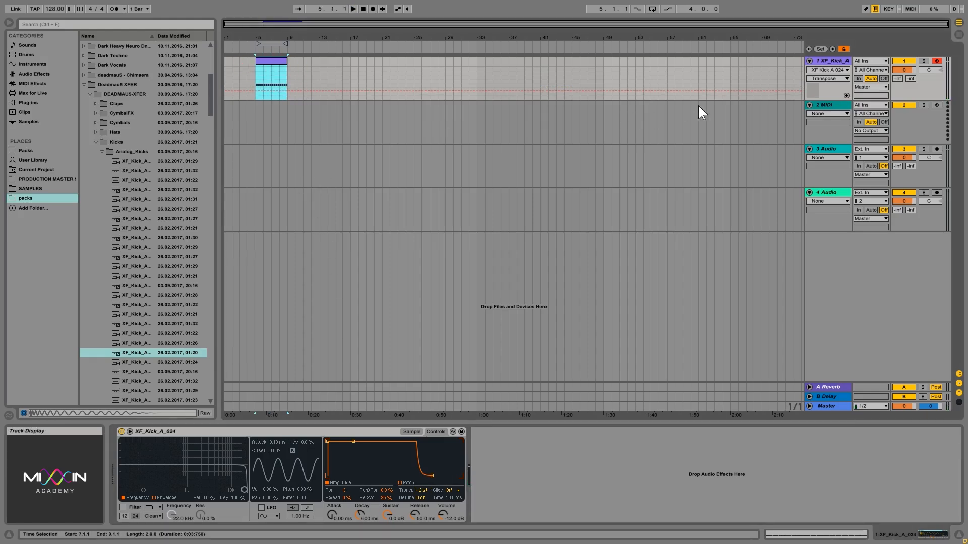
Delete the two empty audio tracks, leaving the 2 MIDI track selected
left_click(827, 150)
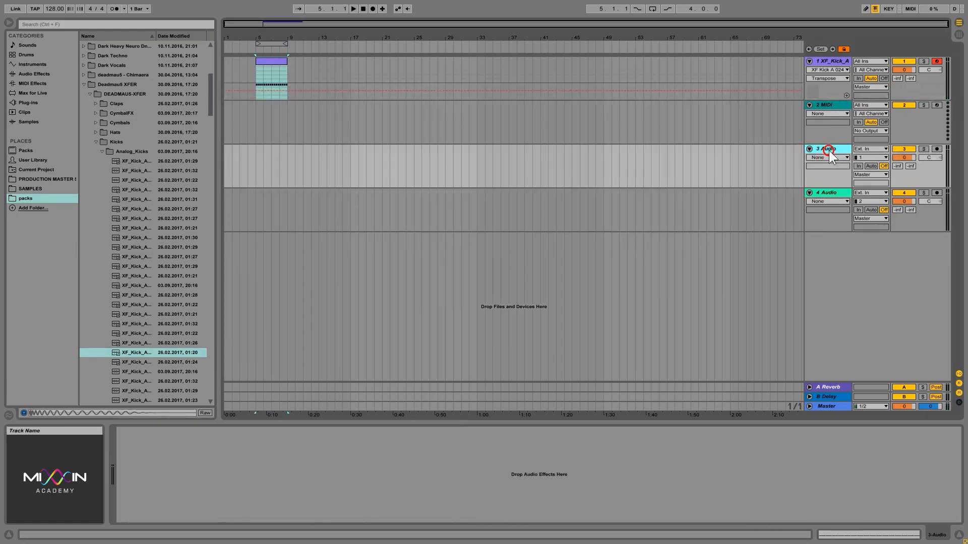
key("Delete")
key("Delete")
left_click(827, 101)
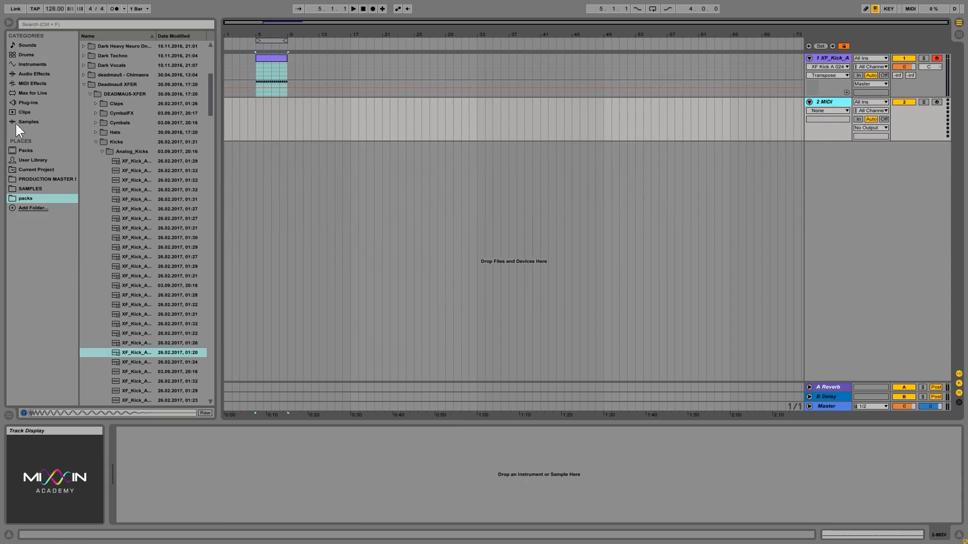
Open Claps > Layered_Claps with a wider name column and preview several layered claps
left_click(96, 141)
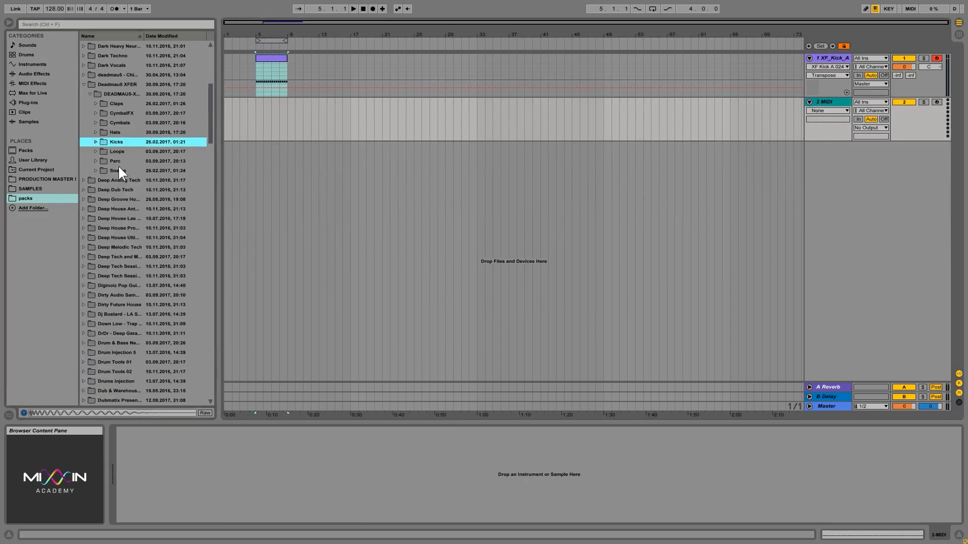
left_click(116, 103)
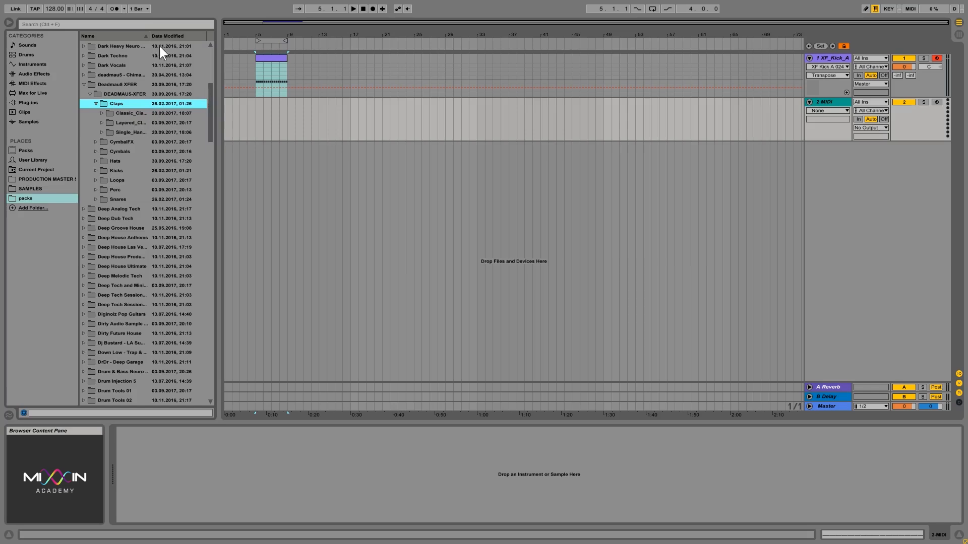
left_click_drag(149, 33, 181, 34)
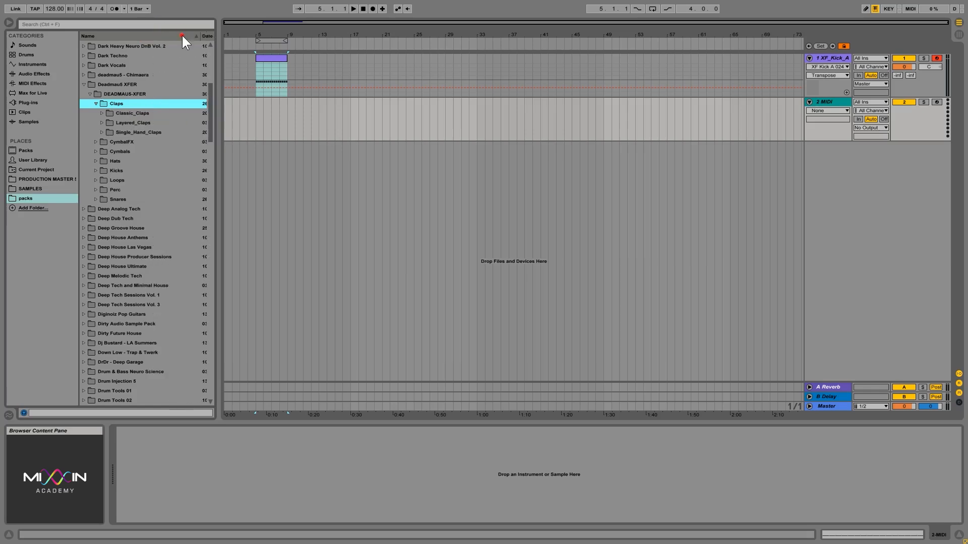
left_click(140, 123)
left_click(150, 152)
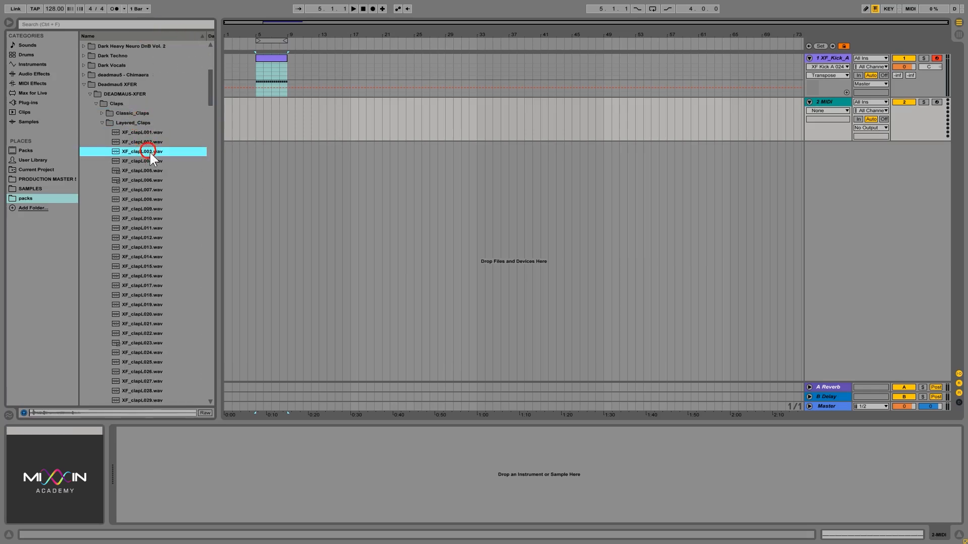
left_click(156, 182)
left_click(152, 209)
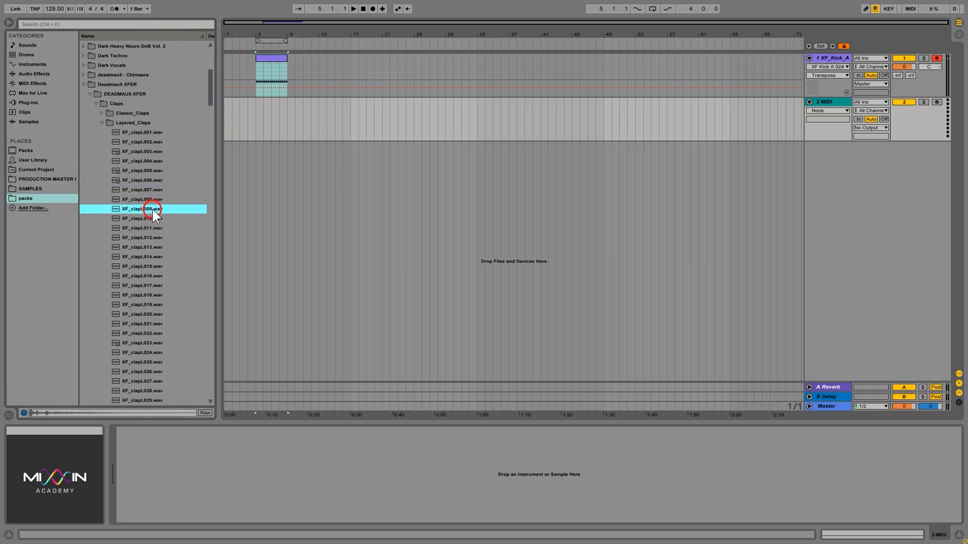
left_click(149, 162)
Compare XF_clapL018 through XF_clapL020 and settle on XF_clapL019 for the 2 MIDI track
left_click(149, 295)
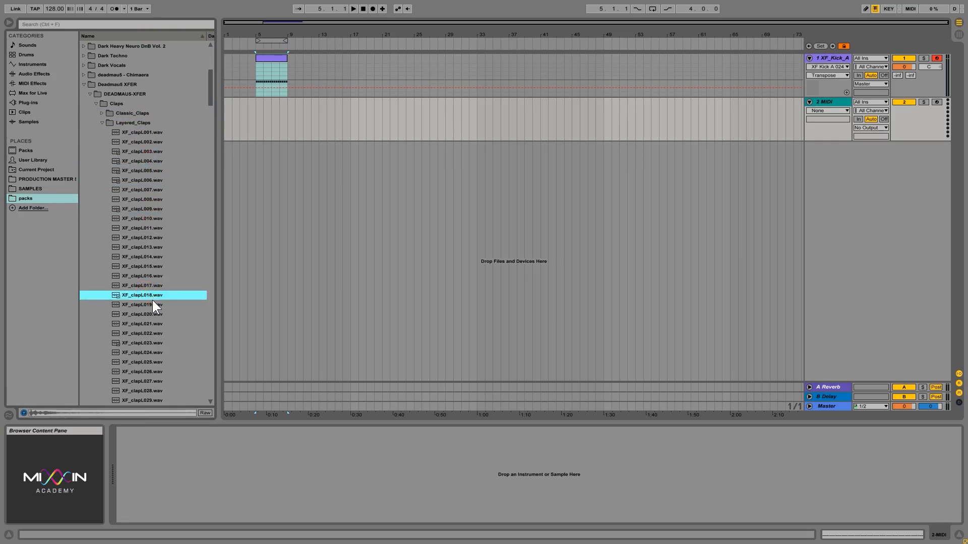
key("Down")
key("Down")
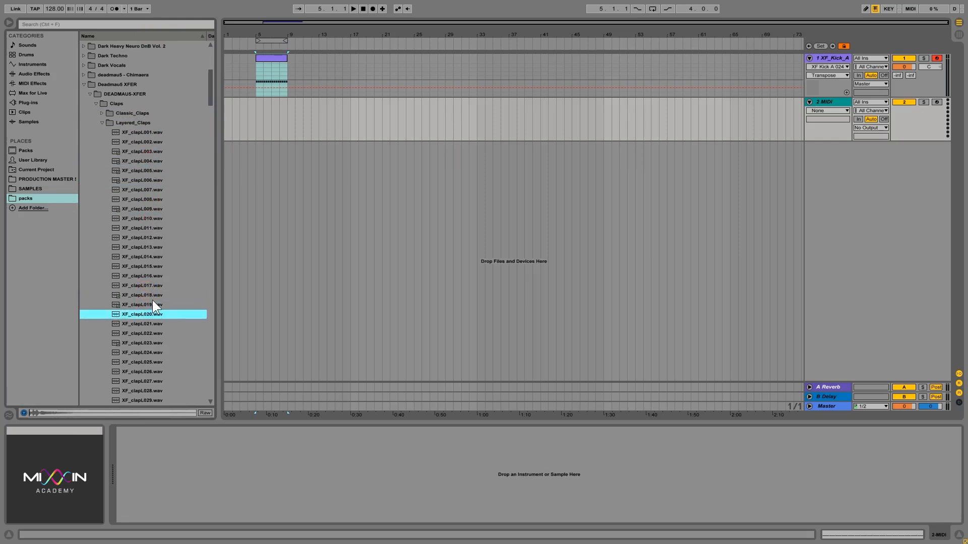
key("Up")
key("Down")
key("Up")
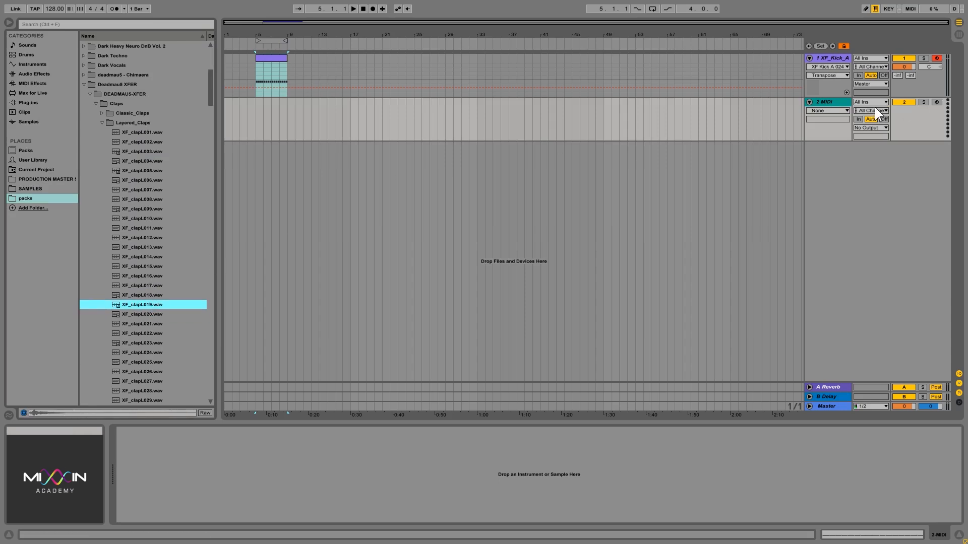
left_click(839, 103)
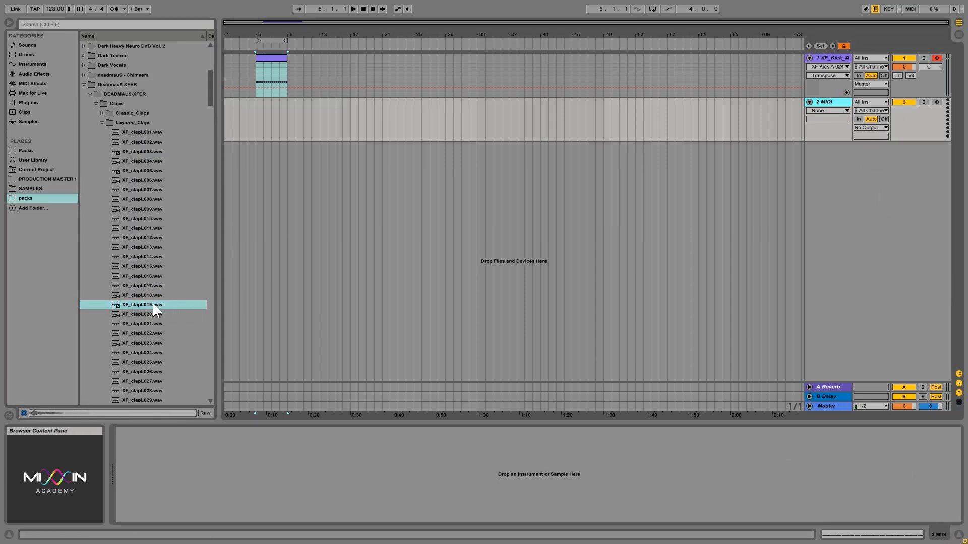
Load XF_clapL019 onto the 2 MIDI track and copy the kick clip onto it
left_click_drag(152, 304, 553, 464)
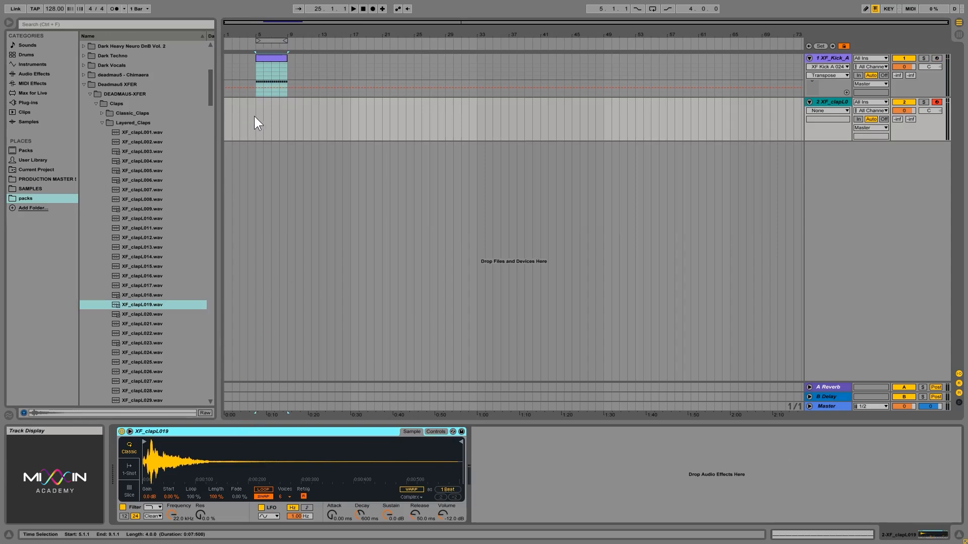
left_click_drag(273, 59, 272, 101)
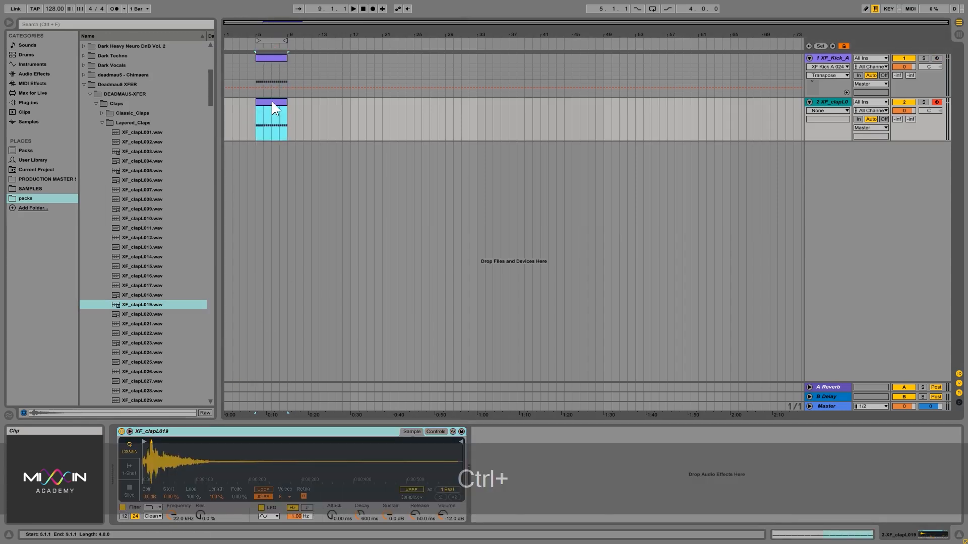
left_click(313, 259)
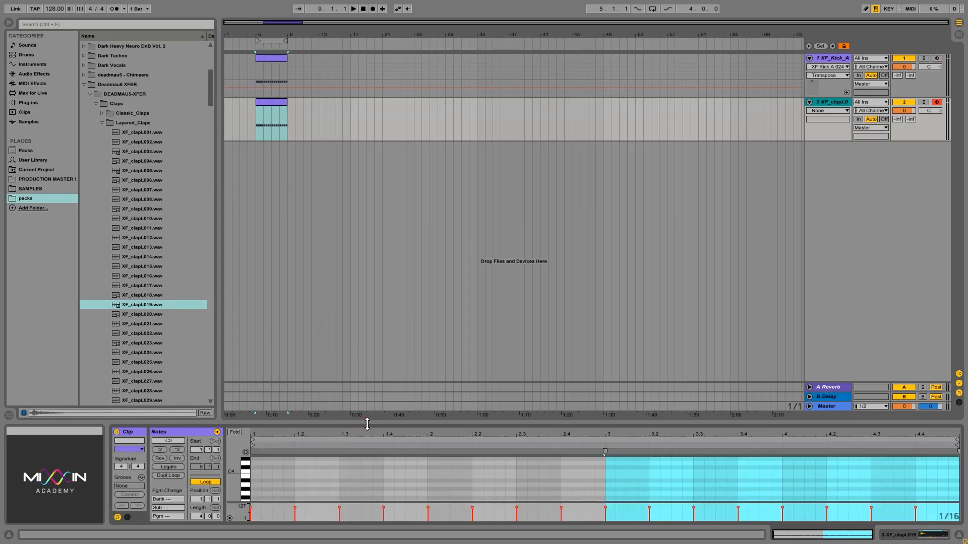
Delete the clap notes on beats 1 and 3 of every bar, then play back the pattern
scroll(367, 477, "down", 3)
left_click(275, 473)
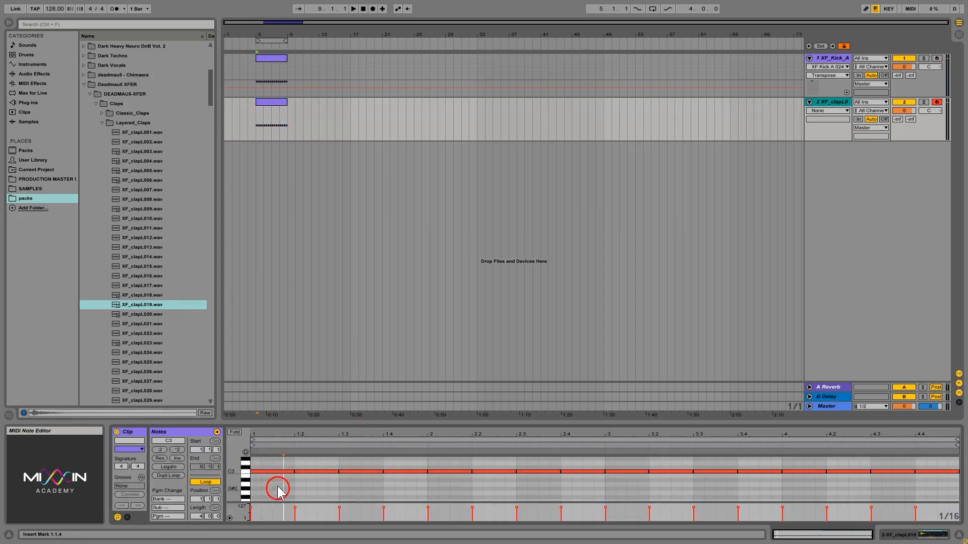
key("Delete")
left_click(360, 471)
key("Delete")
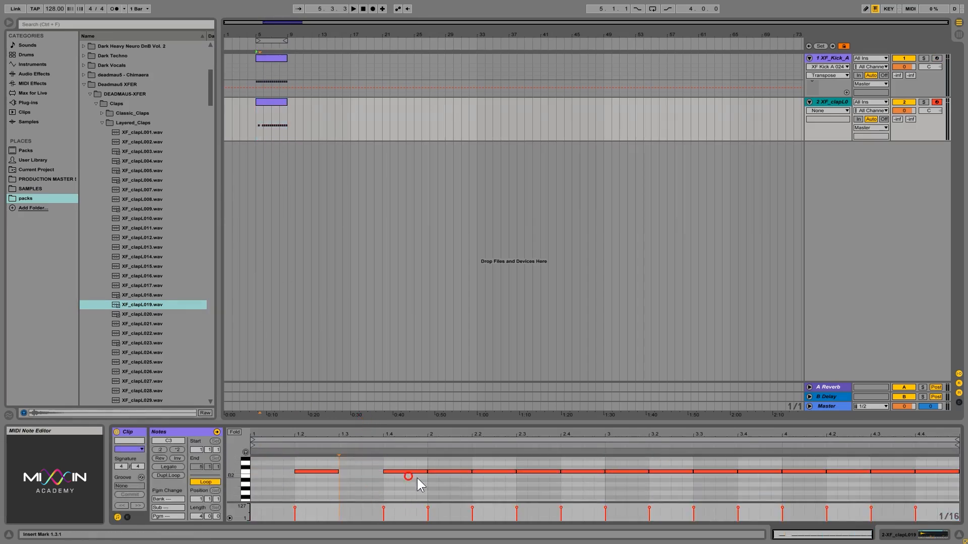
left_click(449, 472)
key("Delete")
left_click(536, 472)
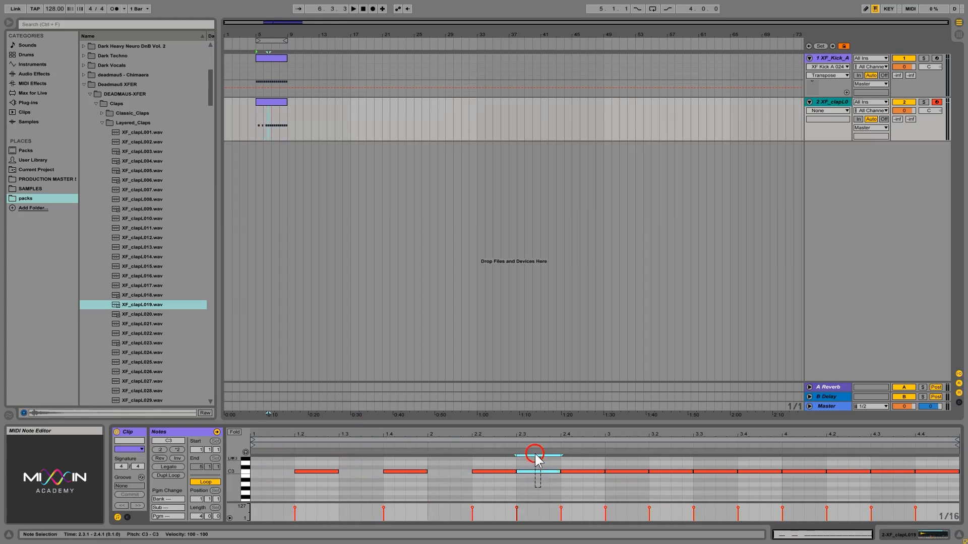
key("Delete")
left_click(625, 472)
key("Delete")
left_click(713, 472)
key("Delete")
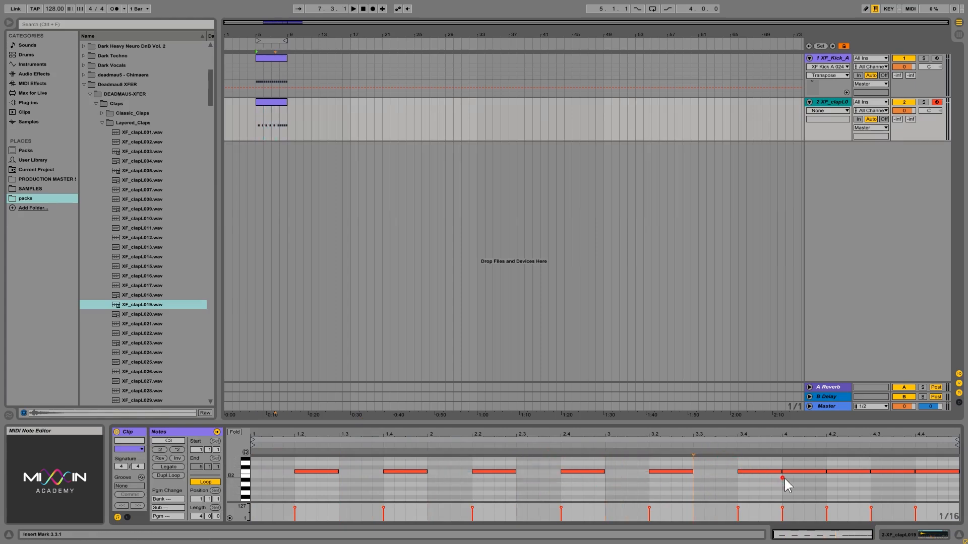
left_click(811, 472)
key("Delete")
left_click(893, 472)
key("Delete")
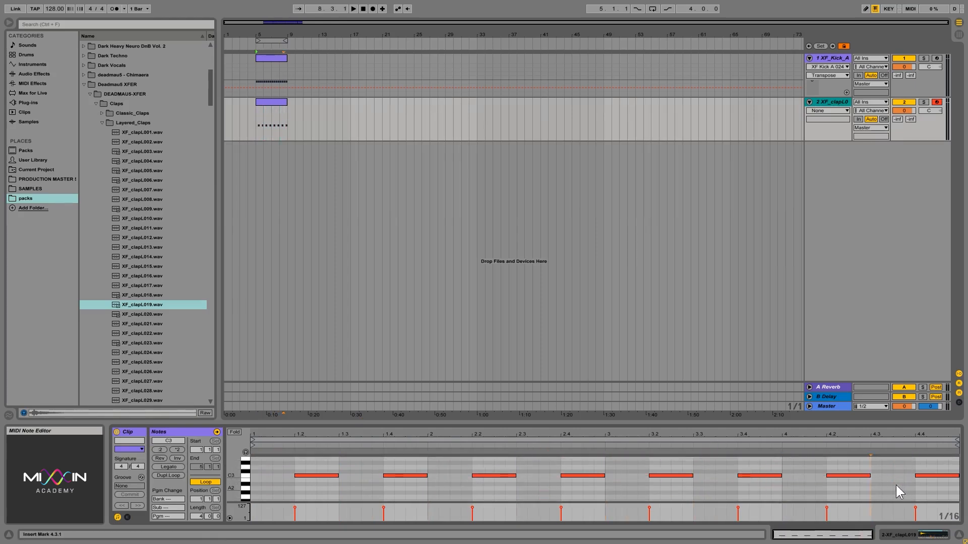
key("space")
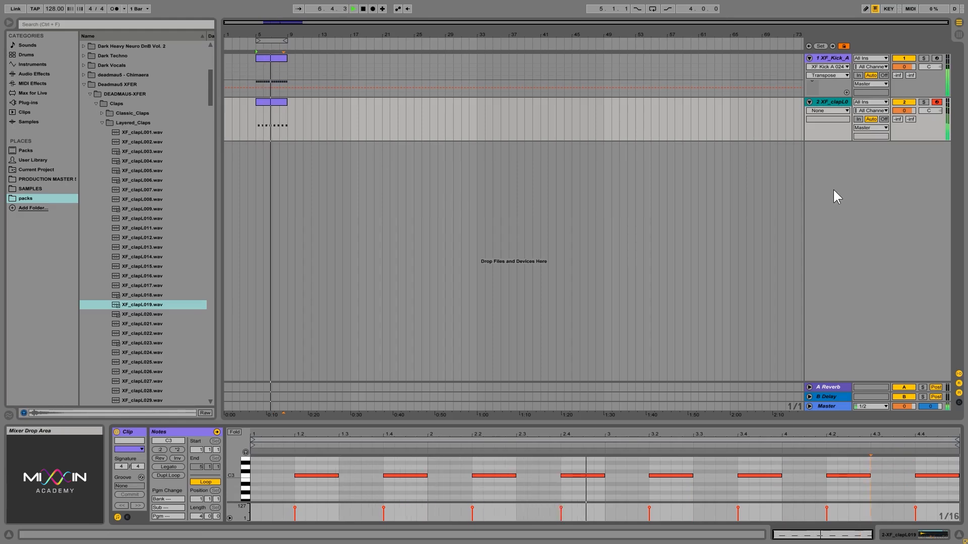
Show the clap track's Simpler with XF_clapL019, stop playback, and zoom in on the transient
left_click(821, 534)
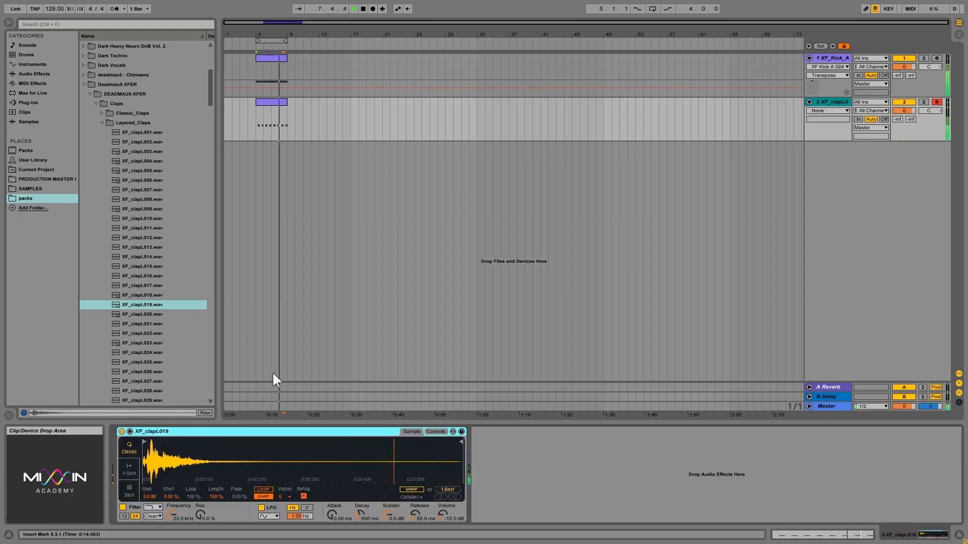
key("space")
left_click_drag(141, 464, 172, 473)
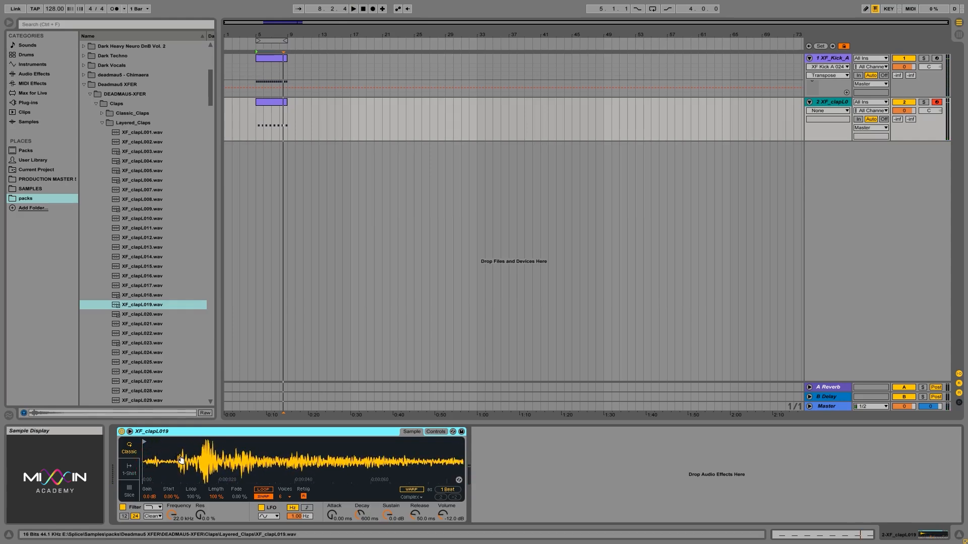
left_click_drag(181, 459, 152, 469)
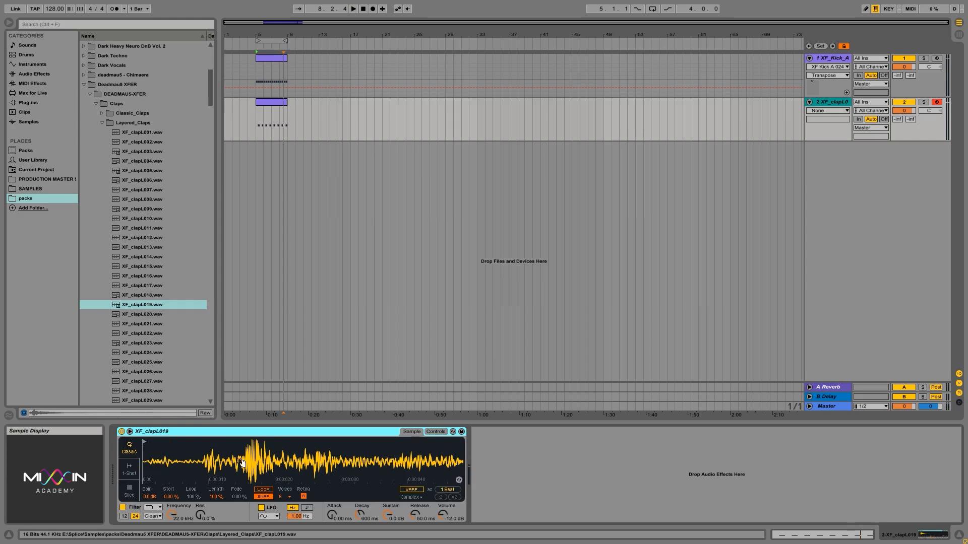
left_click_drag(240, 470, 300, 481)
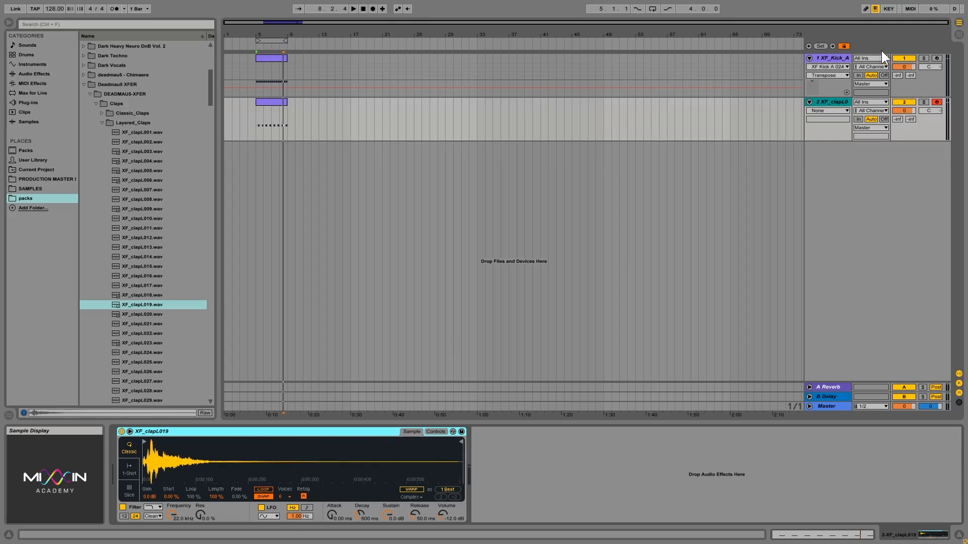
Show the Track Delay column and set the clap's track delay to -15 ms
left_click(959, 402)
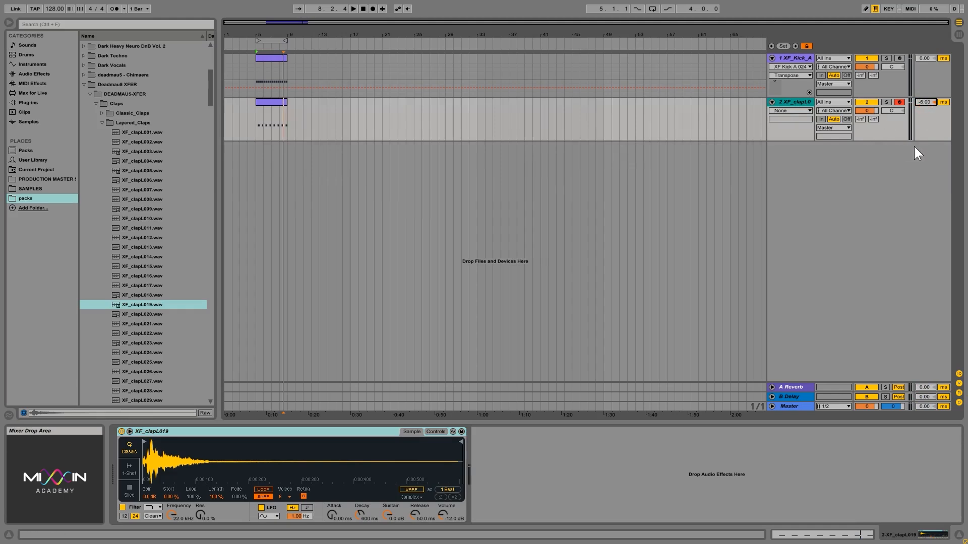
type("-10")
key("Return")
key("Down")
key("Down")
Play back and lower the clap track volume to about -3.8 dB
key("space")
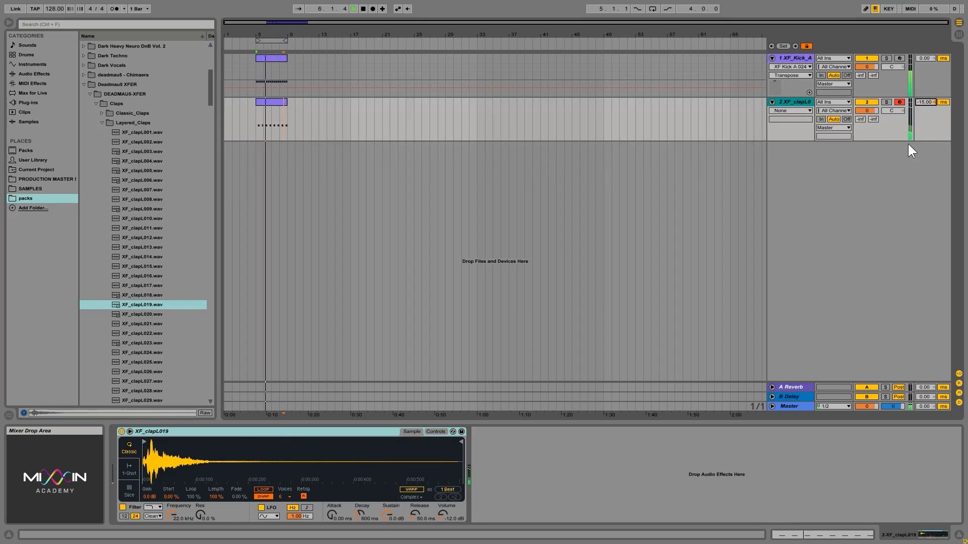
left_click(870, 108)
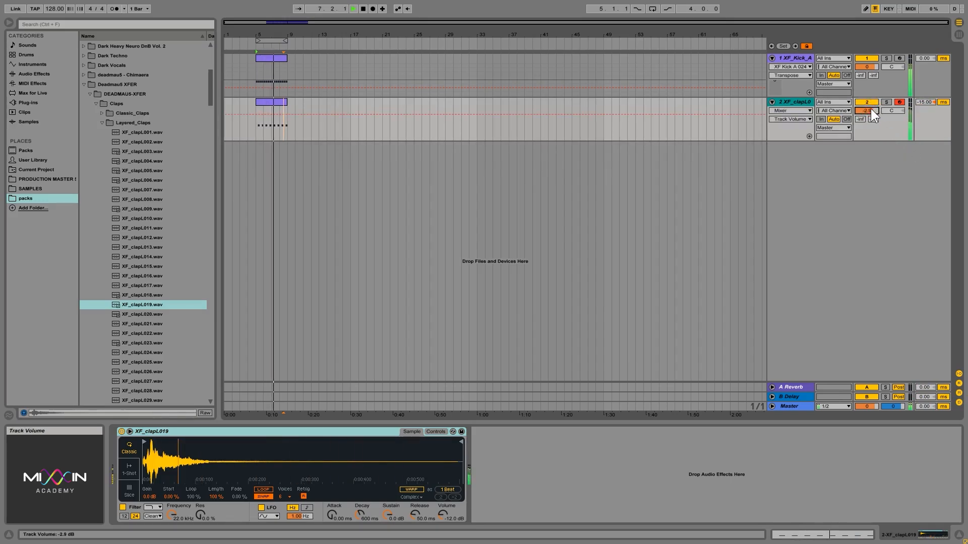
left_click_drag(870, 109, 870, 110)
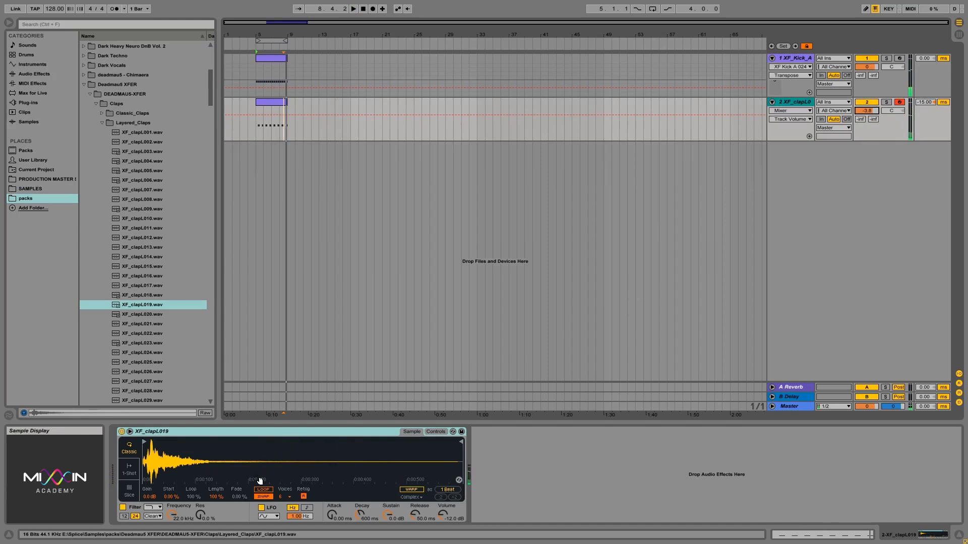
Open Perc > Junk_Percussion > shake and preview a few shaker samples
left_click(101, 123)
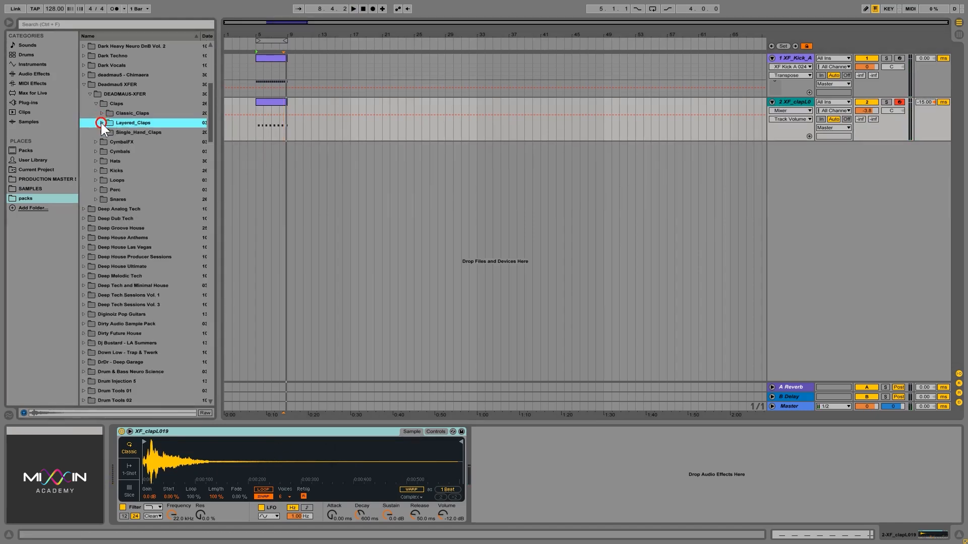
left_click(116, 190)
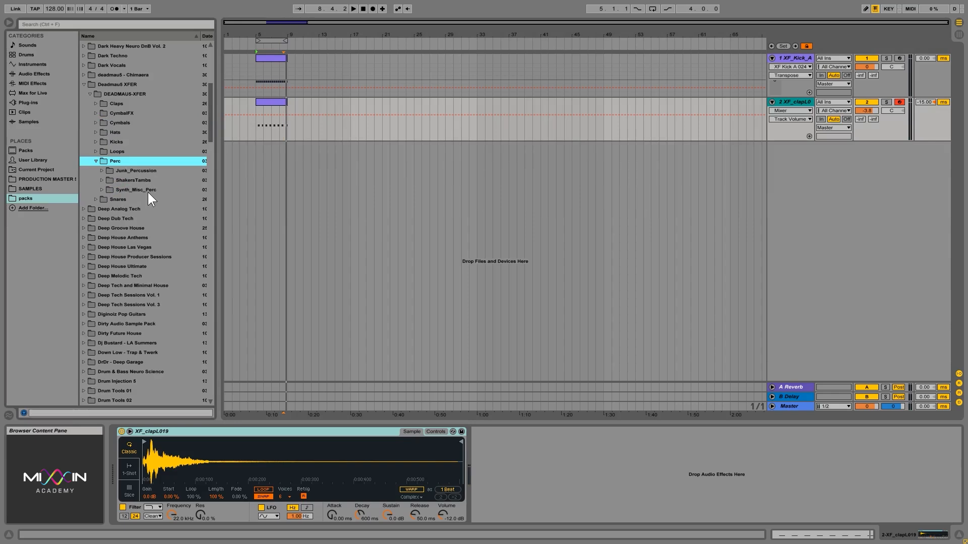
left_click(143, 171)
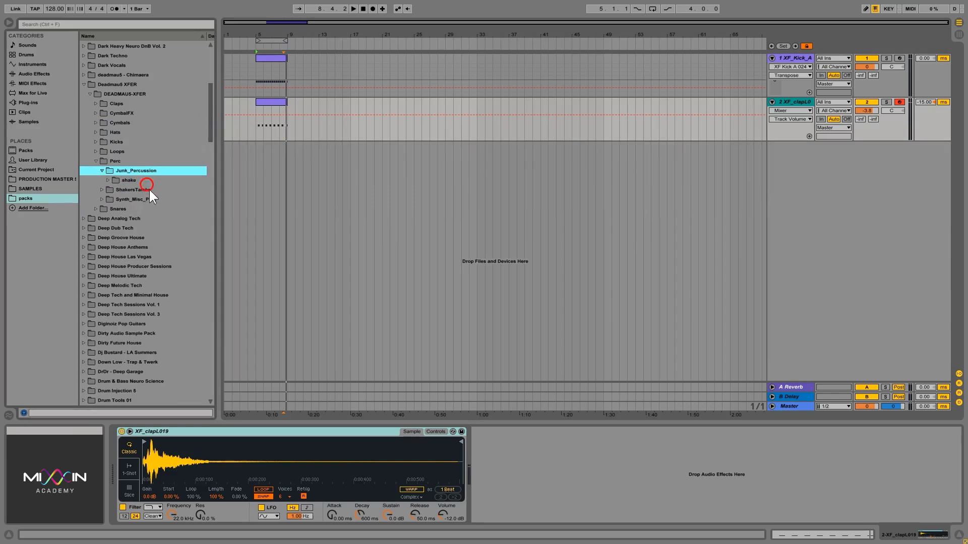
left_click(150, 181)
left_click(153, 191)
left_click(161, 228)
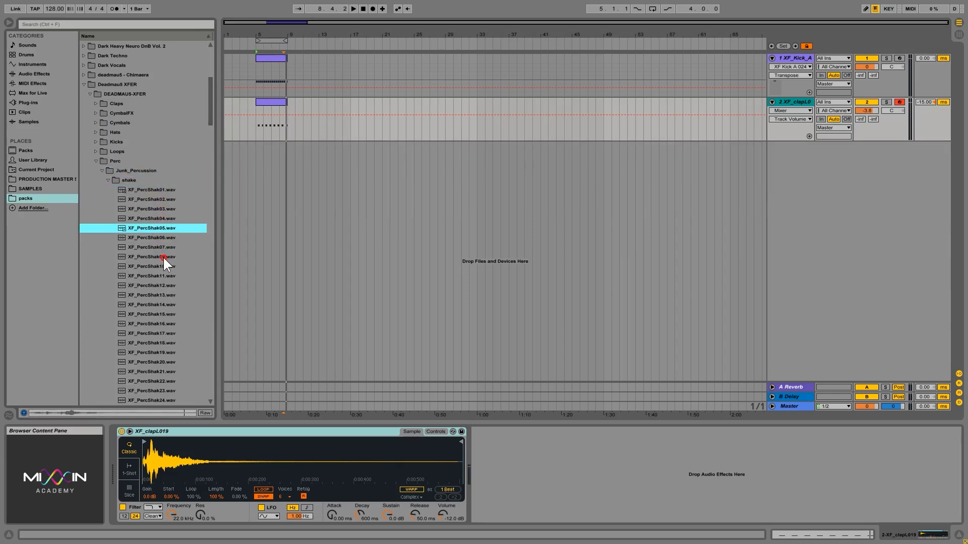
left_click(163, 257)
left_click(119, 180)
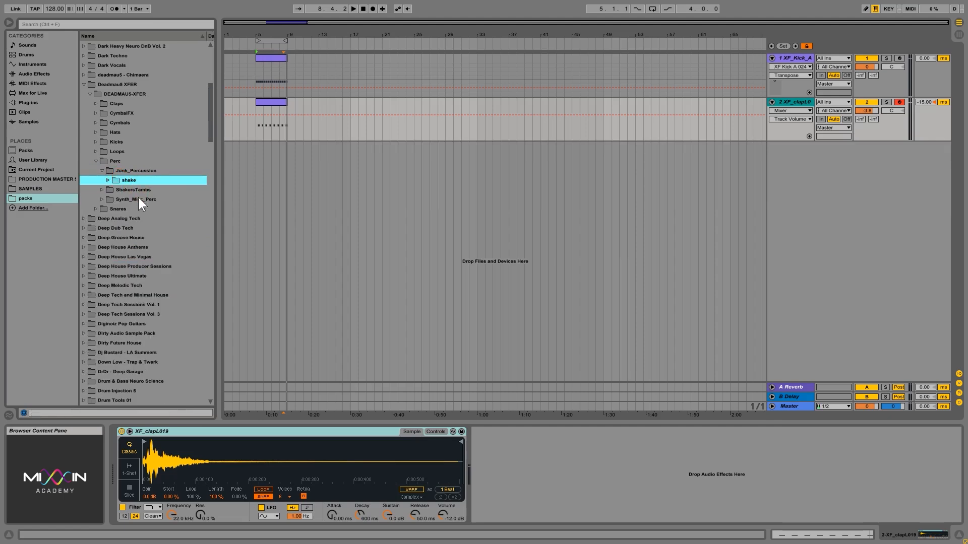
Open Synth_Misc_Perc and audition XF_SynPerc samples from 281 through 291
left_click(132, 198)
left_click(145, 219)
left_click(150, 241)
left_click(151, 258)
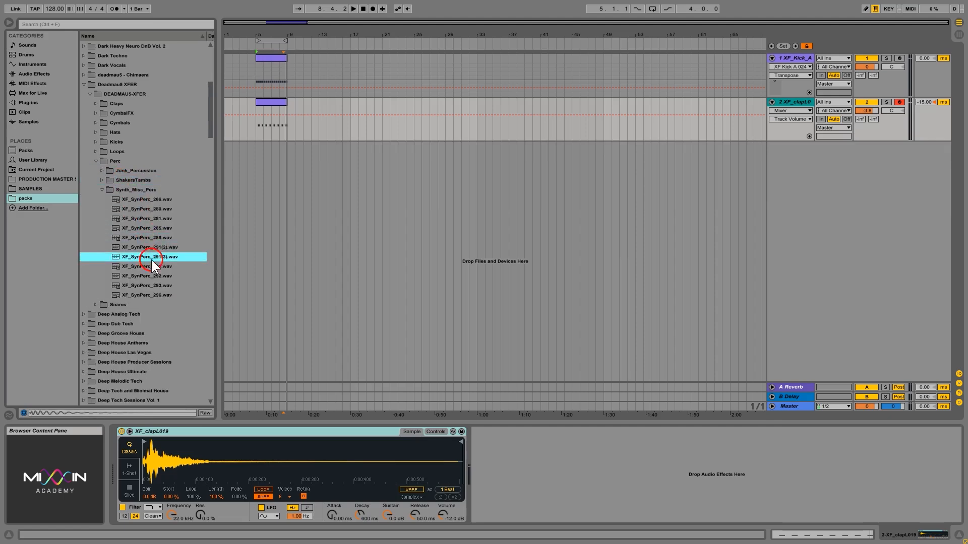
left_click(151, 276)
left_click(135, 239)
left_click(149, 263)
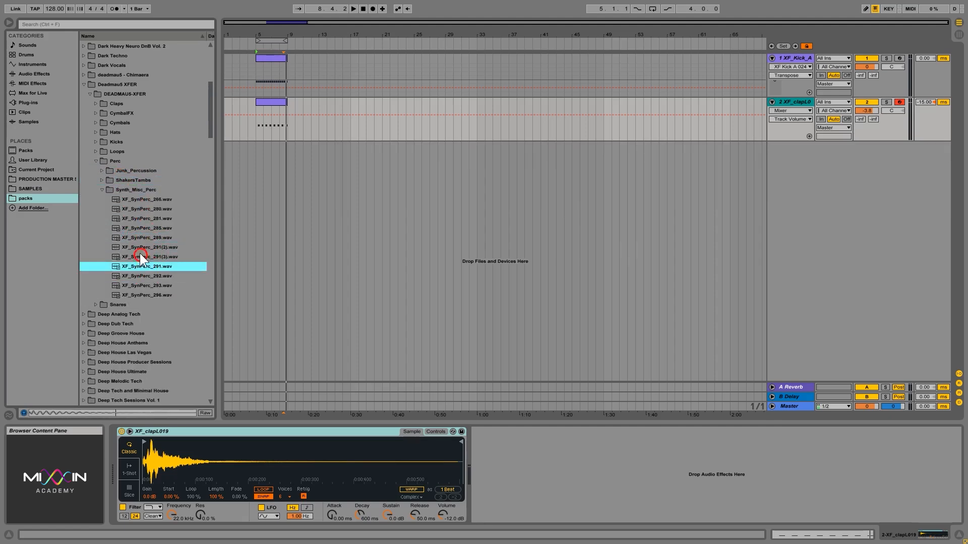
left_click(147, 276)
Compare XF_SynPerc_291 and XF_SynPerc_292, choosing XF_SynPerc_292.wav
left_click(150, 285)
left_click(144, 276)
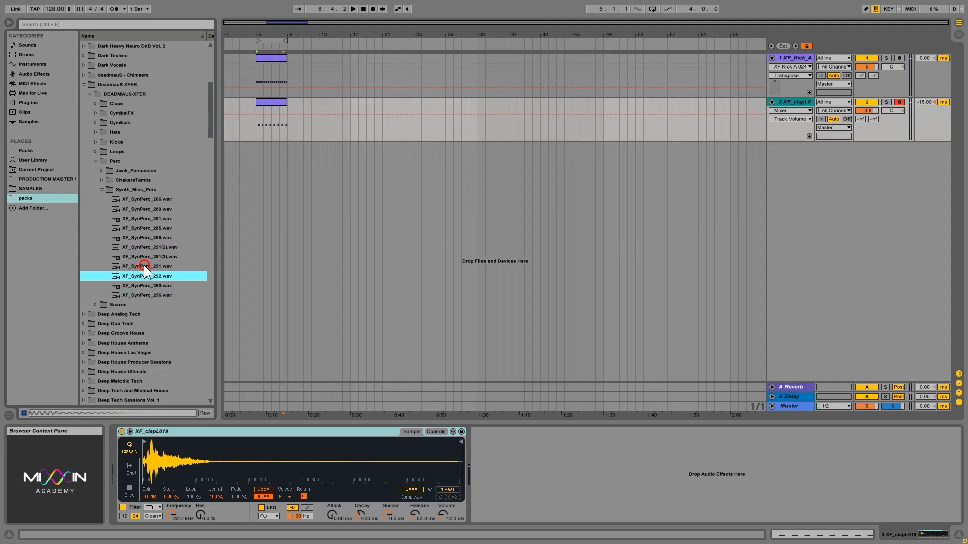
left_click(144, 268)
left_click(144, 276)
left_click(142, 270)
left_click(143, 276)
left_click(799, 103)
Add a new MIDI track below the clap and load a Drum Rack onto it
right_click(809, 182)
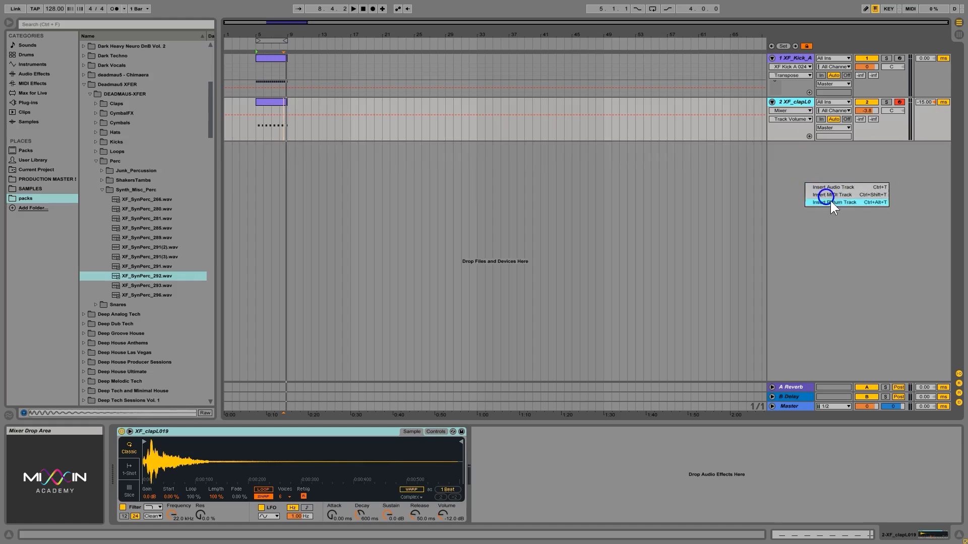
left_click(829, 195)
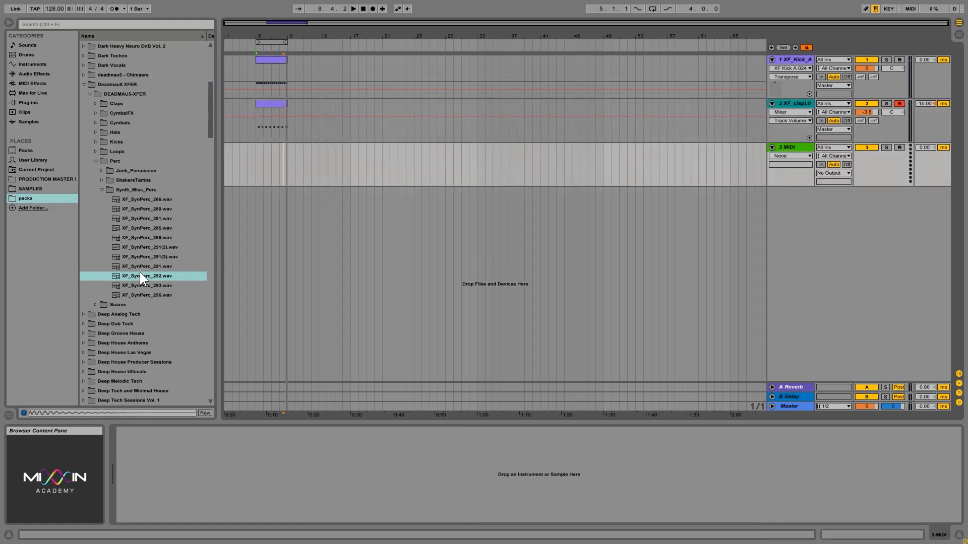
left_click_drag(131, 276, 564, 485)
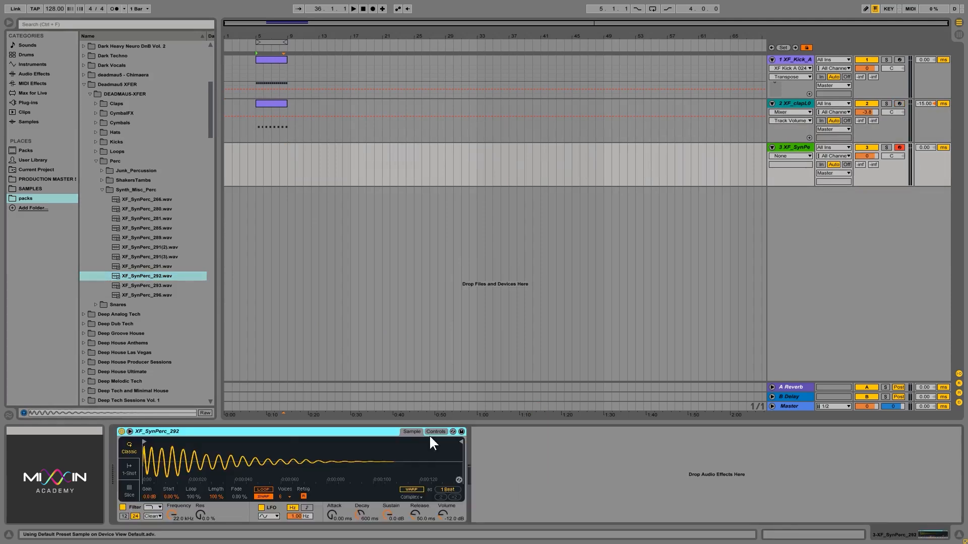
key("Delete")
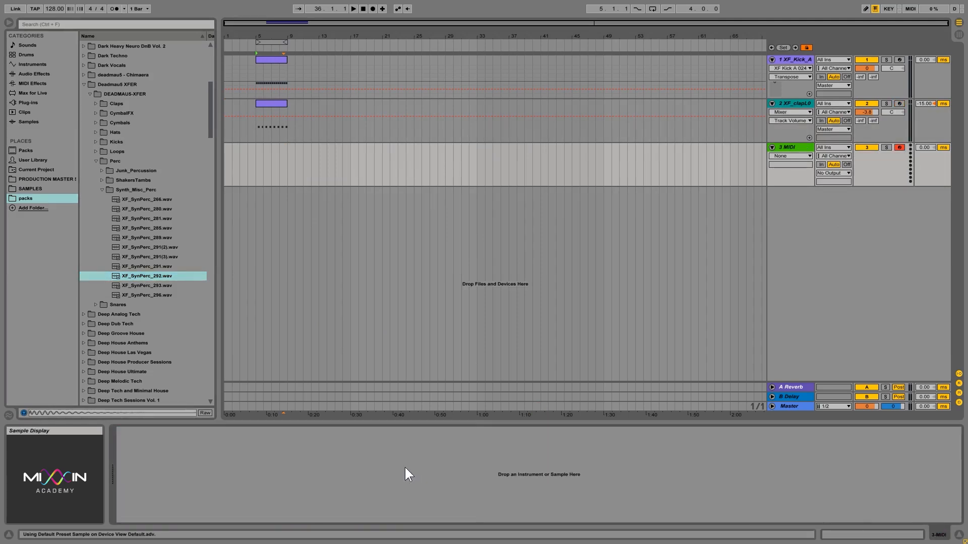
left_click(35, 65)
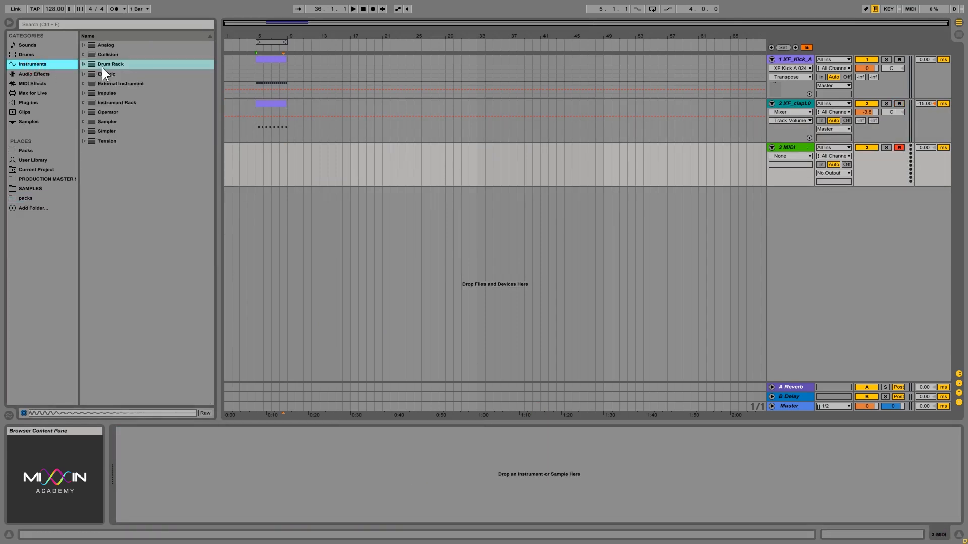
left_click_drag(102, 67, 460, 177)
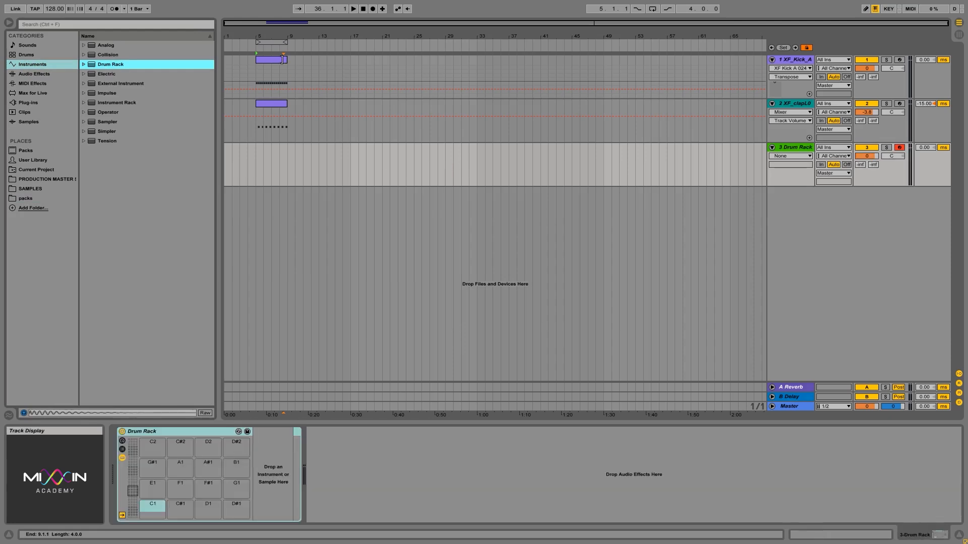
Put XF_SynPerc_292, 296 and 289 on pads C1, C#1 and D1, then select bars 5–9
left_click(36, 198)
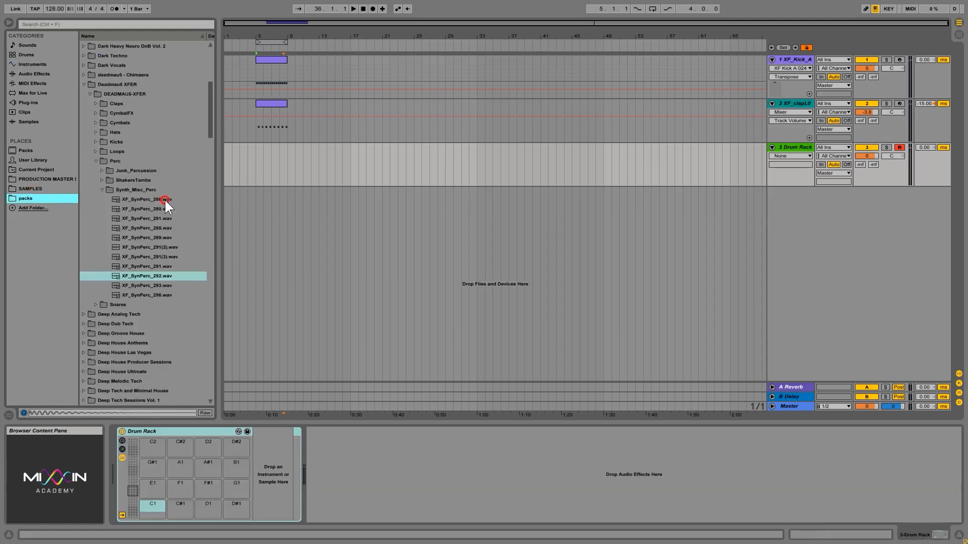
left_click(152, 276)
left_click_drag(152, 277, 156, 512)
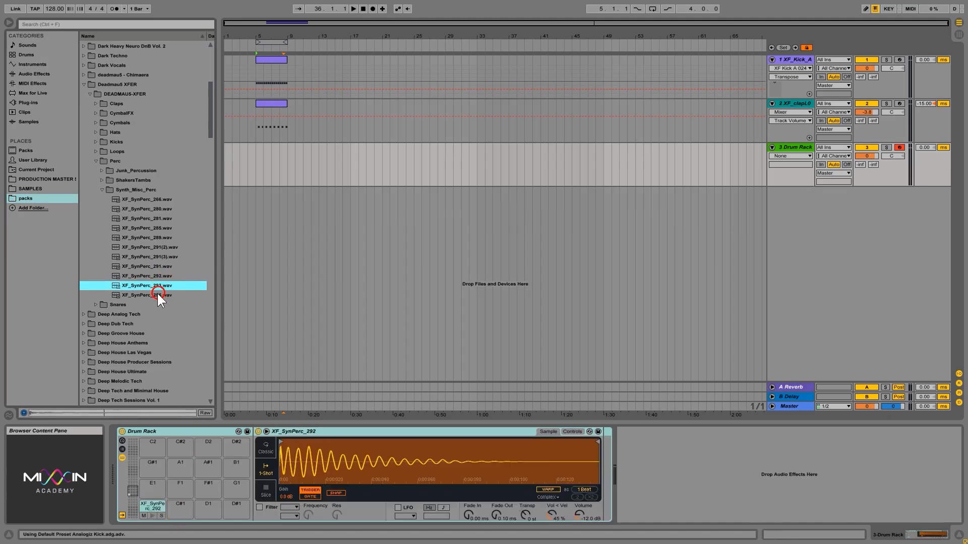
mouse_move(157, 294)
left_mouse_down()
mouse_move(158, 284)
mouse_move(206, 436)
mouse_move(181, 519)
mouse_move(181, 510)
left_mouse_up()
left_click(141, 237)
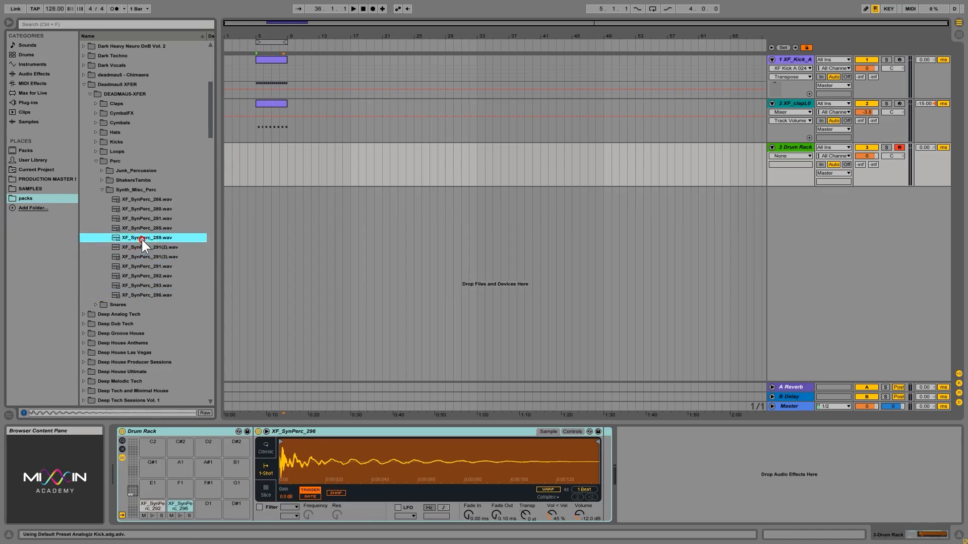
left_click(141, 228)
left_click(140, 209)
left_click(136, 237)
left_click_drag(166, 272, 204, 502)
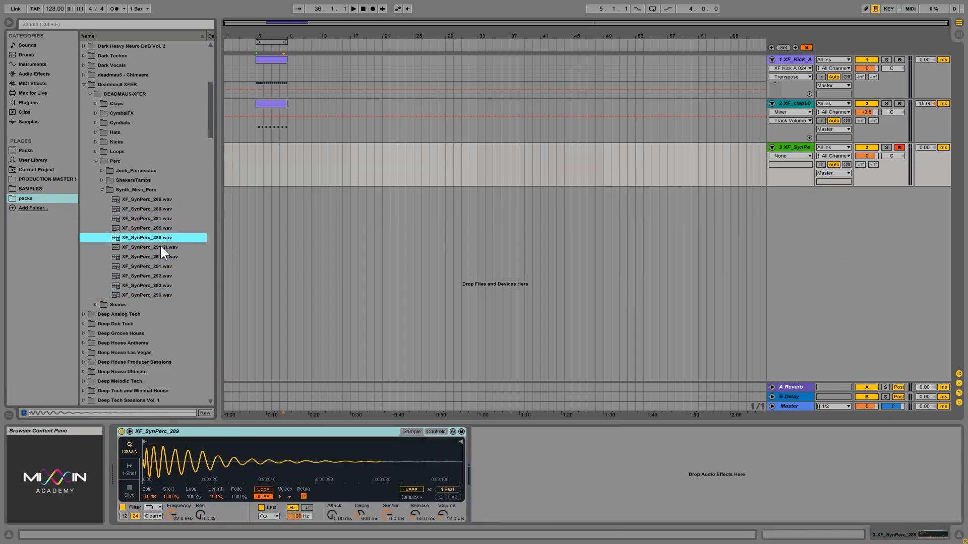
key("ctrl+z")
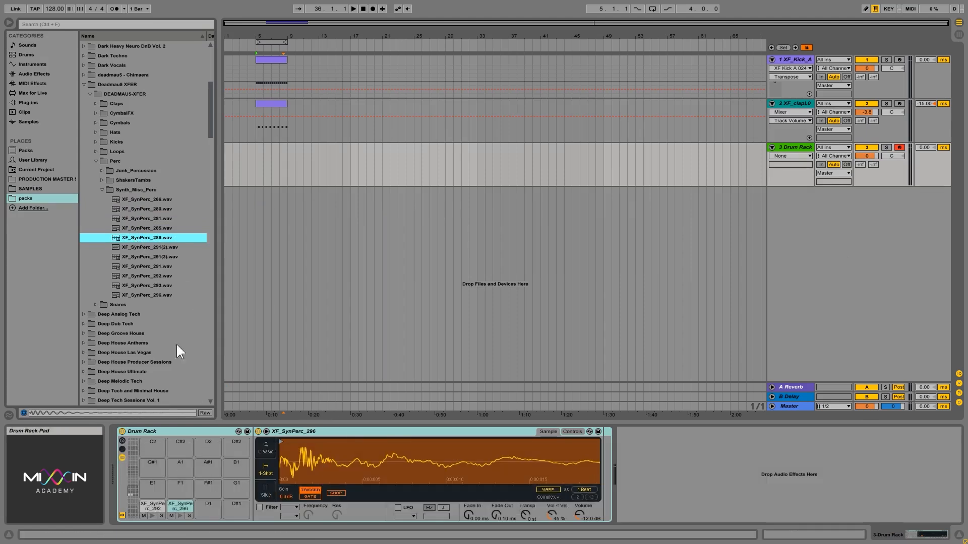
left_click_drag(132, 238, 207, 509)
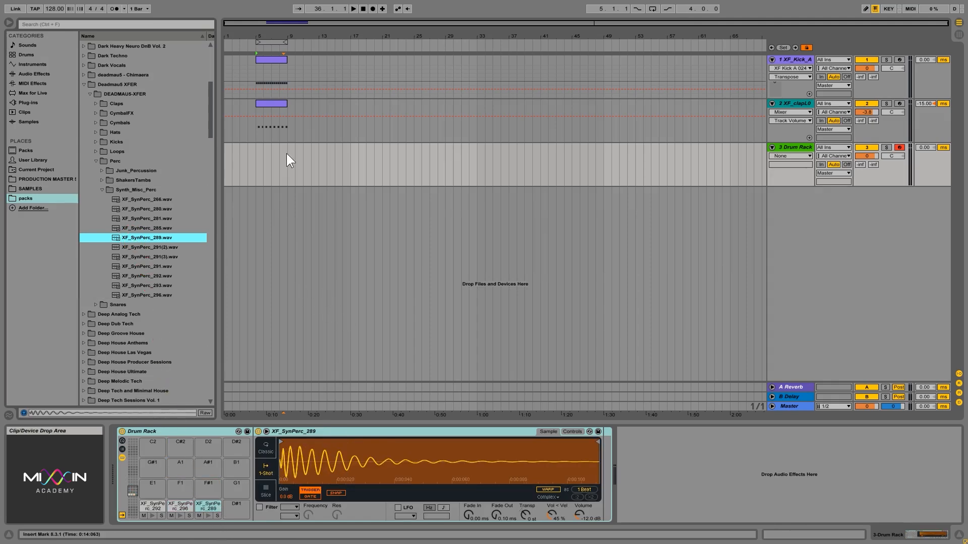
left_click_drag(256, 157, 290, 158)
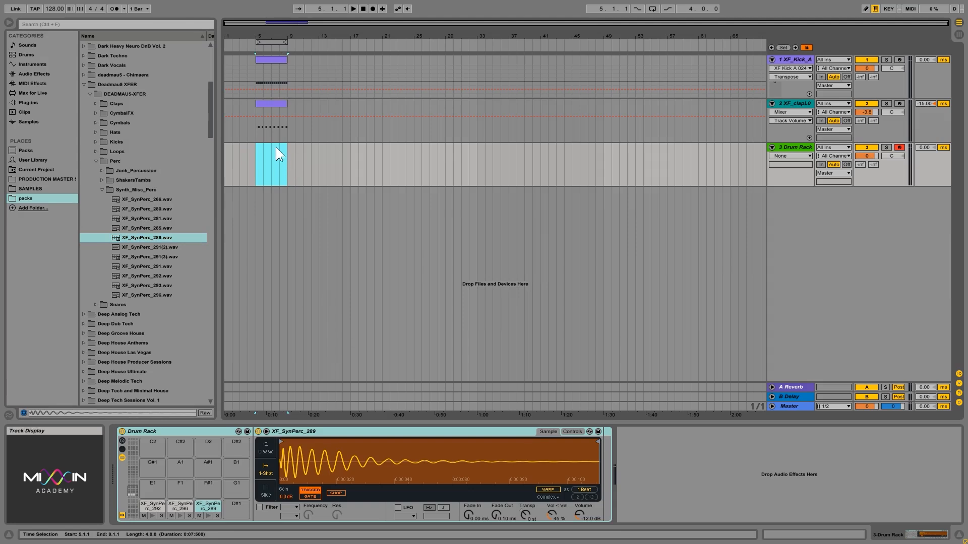
Insert a looping MIDI clip over bars 5–9 and audition its Drum Rack pads
right_click(276, 147)
left_click(310, 202)
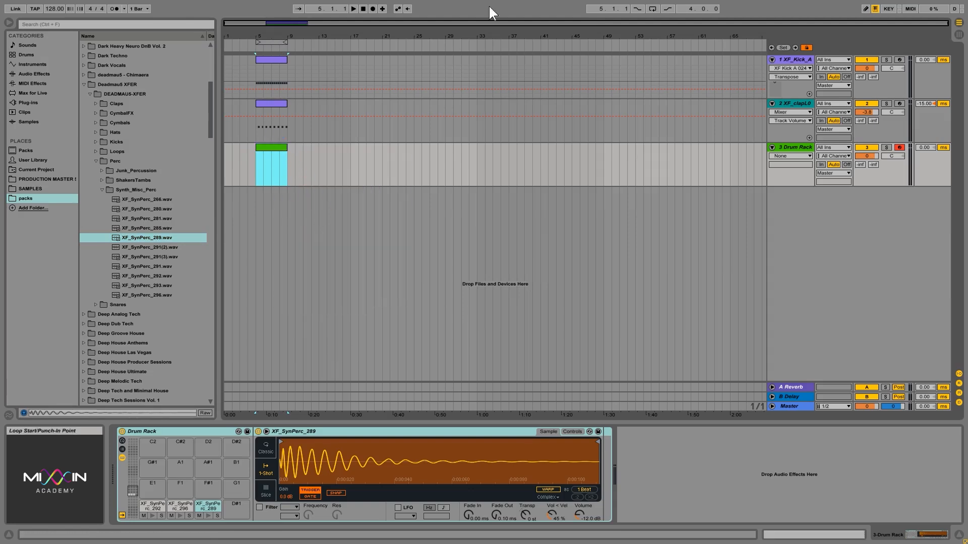
left_click(652, 9)
double_click(270, 147)
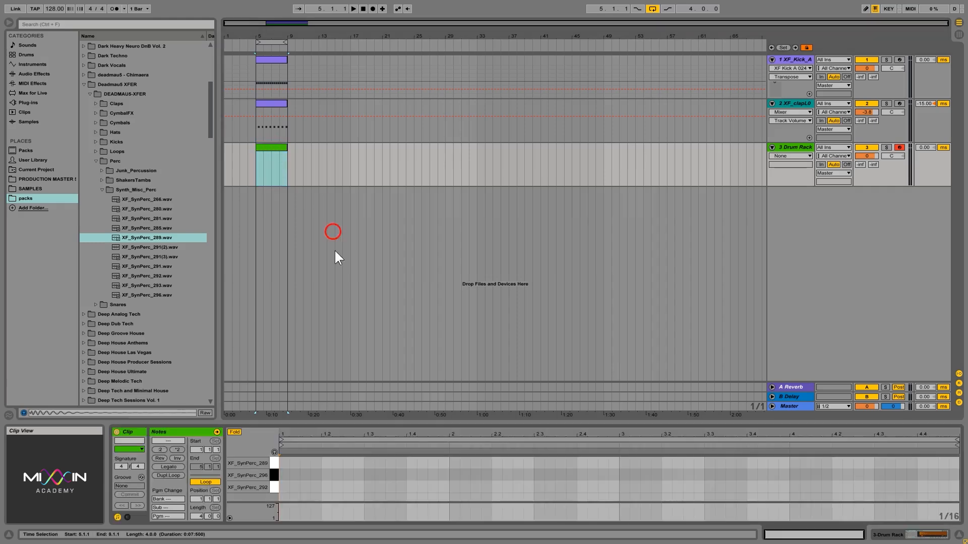
left_click(273, 483)
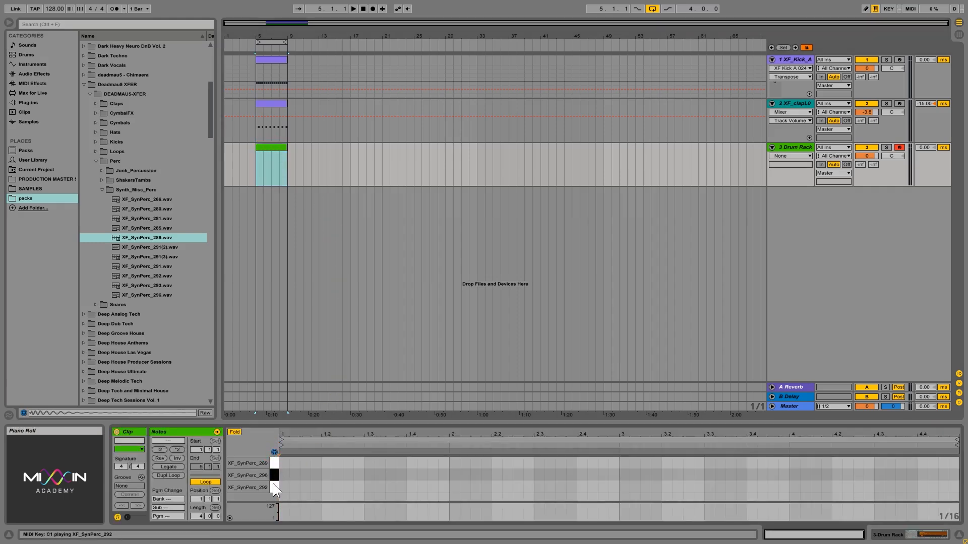
left_click(274, 476)
left_click(273, 466)
left_click(274, 452)
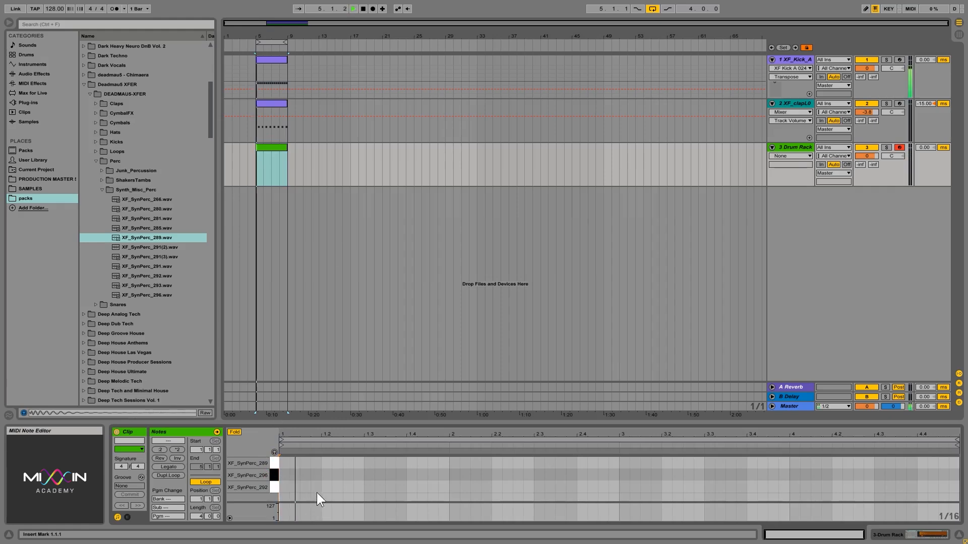
Add SynPerc_292 at 1.3.4 and 3.3.4, SynPerc_289 at 1.2.3 and 3.2.3, and SynPerc_296 at 4.4.4
left_click(398, 486)
double_click(398, 486)
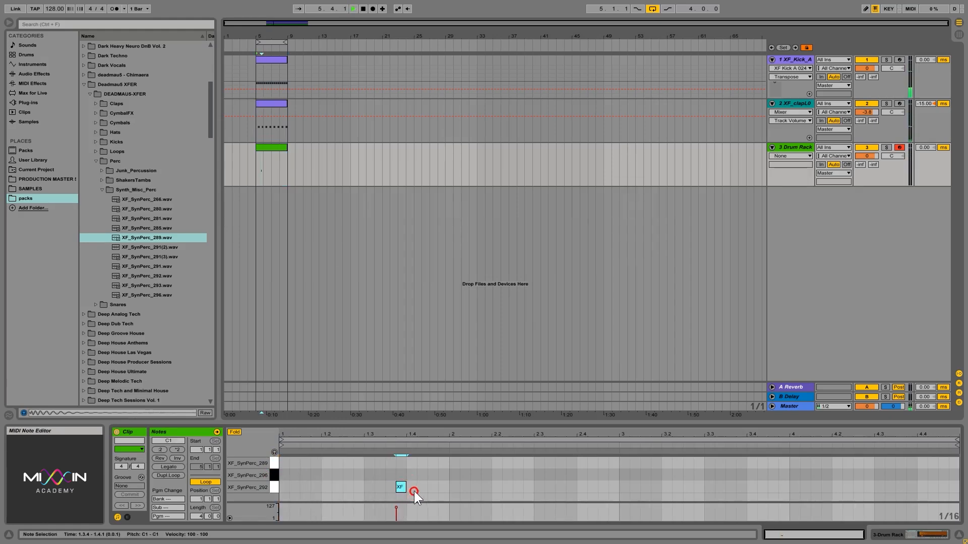
key("space")
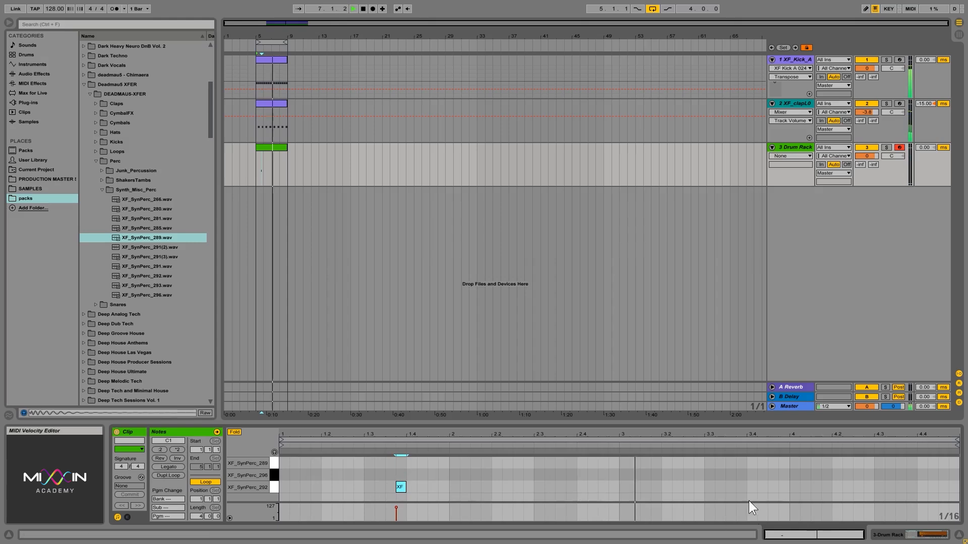
double_click(740, 487)
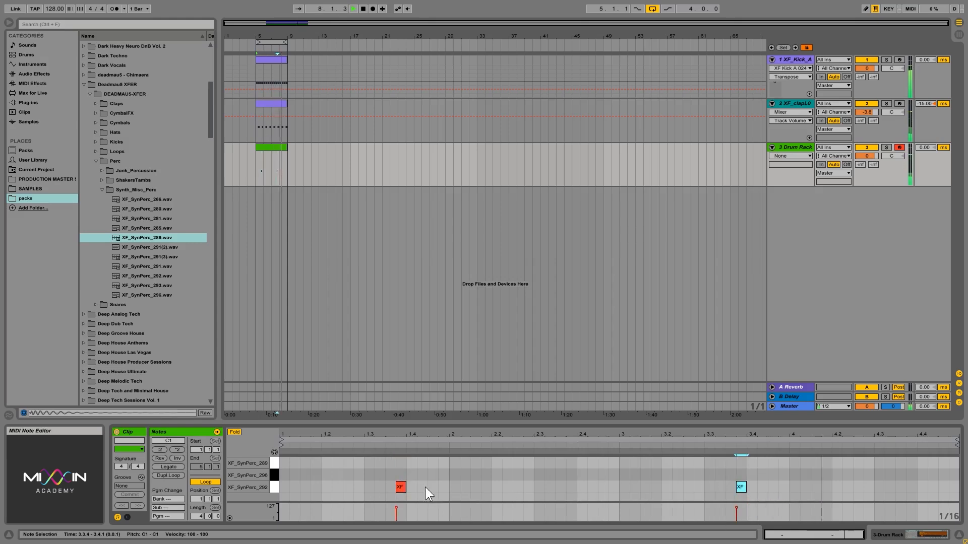
double_click(344, 473)
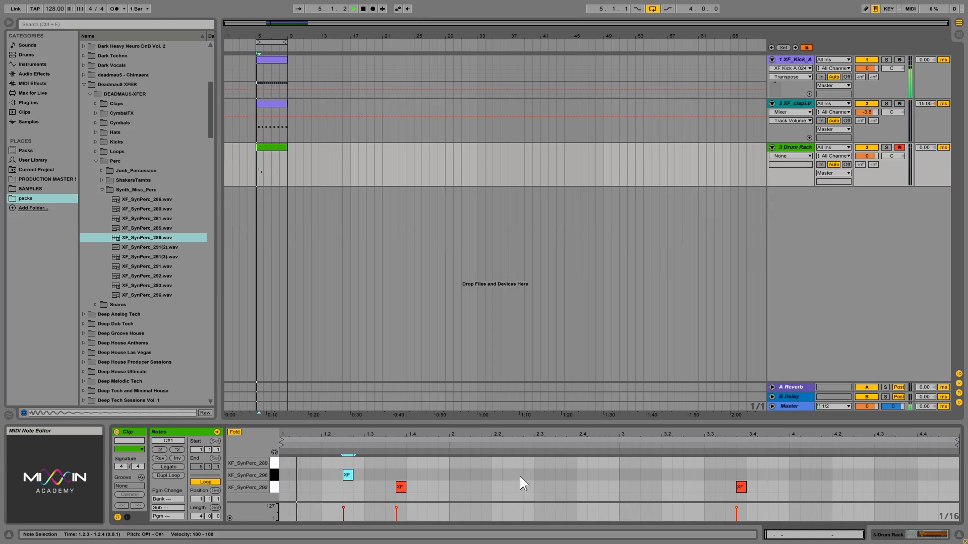
left_click_drag(347, 473, 347, 462)
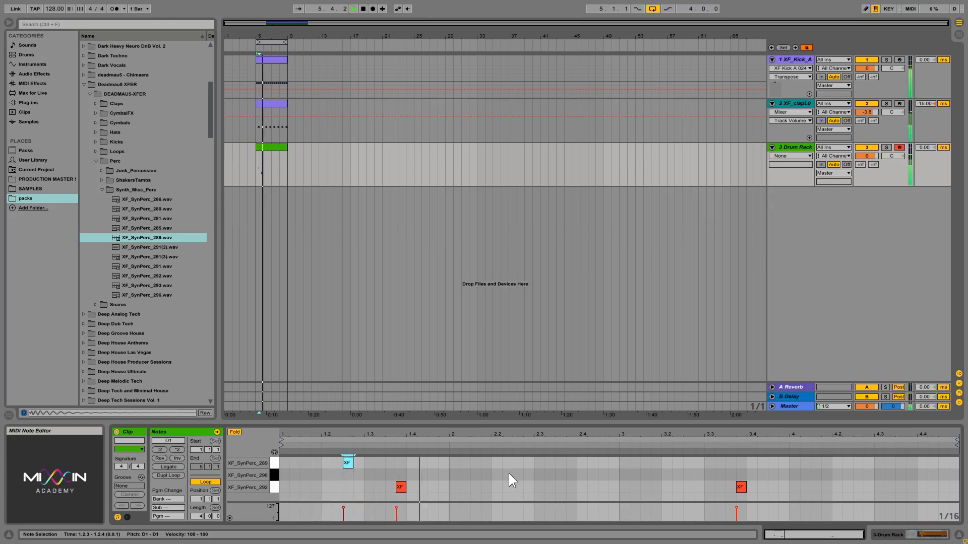
double_click(644, 463)
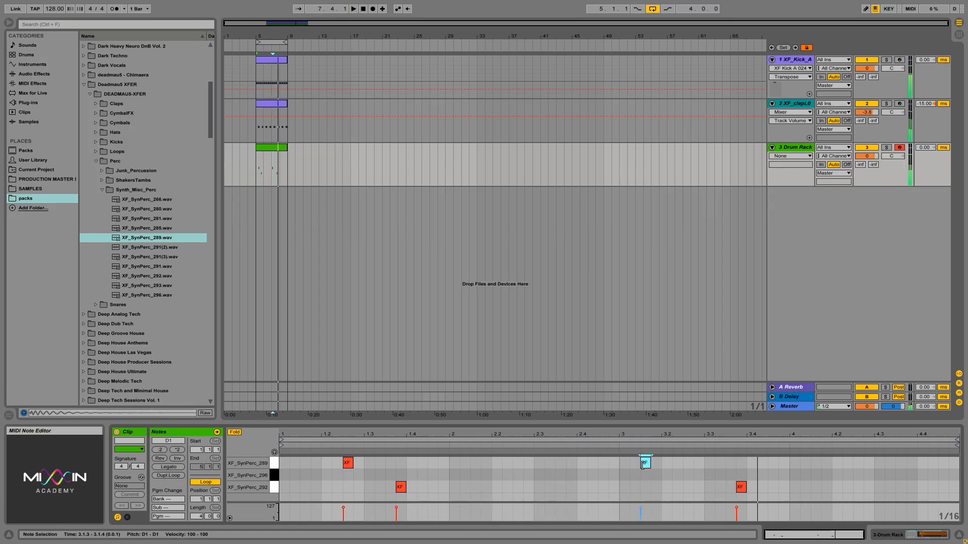
key("space")
left_click_drag(646, 463, 688, 463)
left_click(733, 468)
key("space")
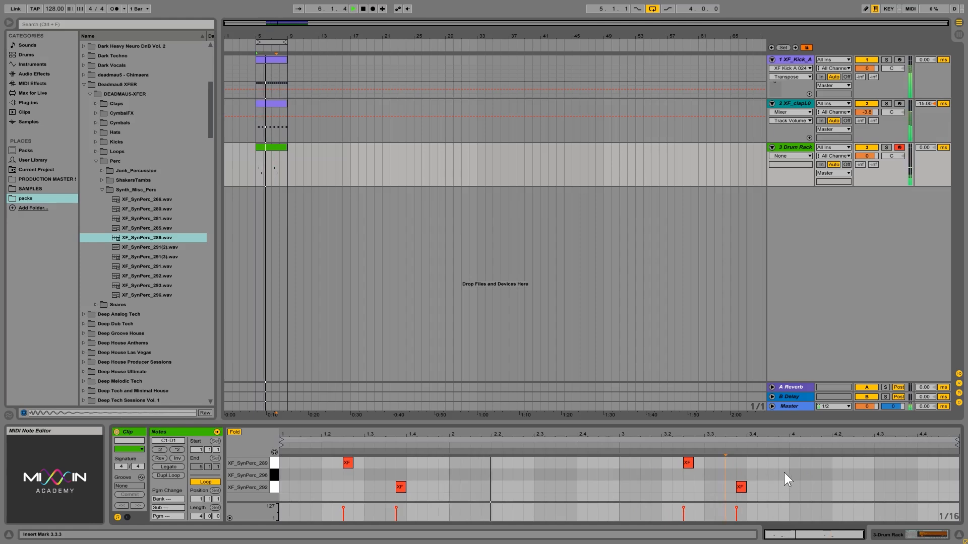
double_click(953, 475)
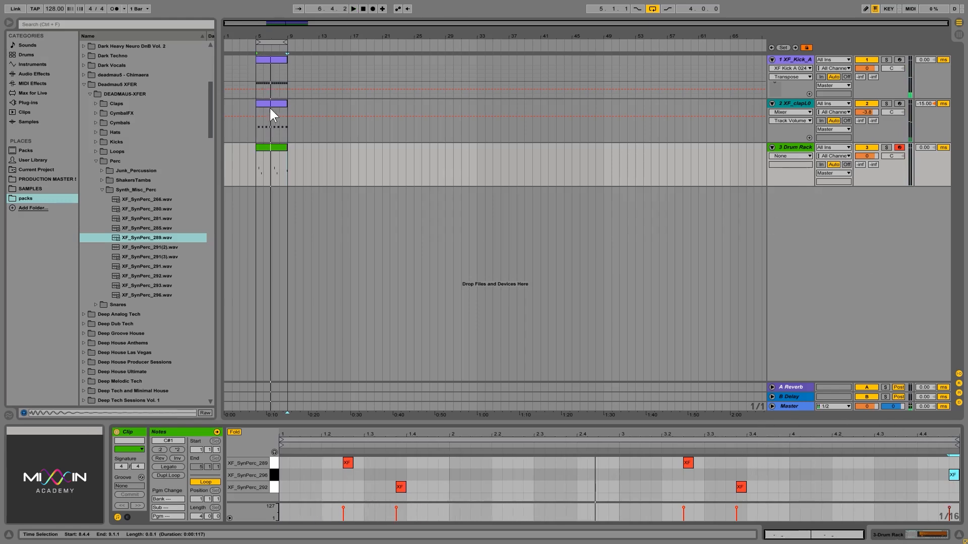
Collapse the Perc folders, select the Drum Rack track and open the Hats folder
left_click(103, 190)
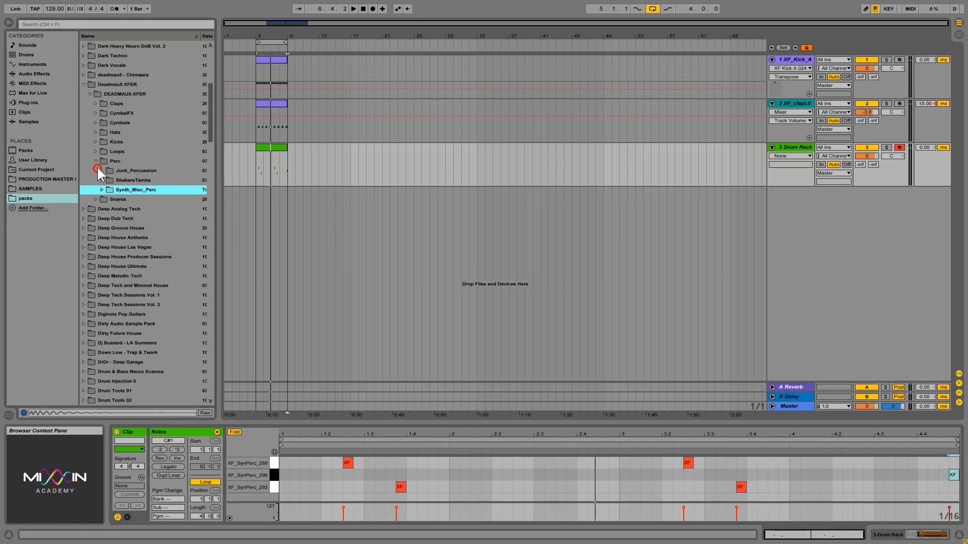
left_click(96, 162)
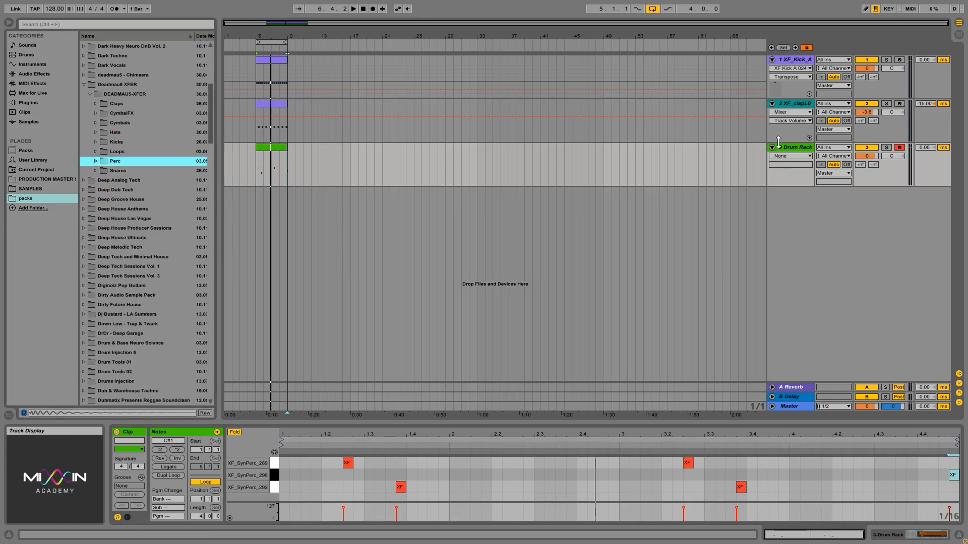
left_click(798, 149)
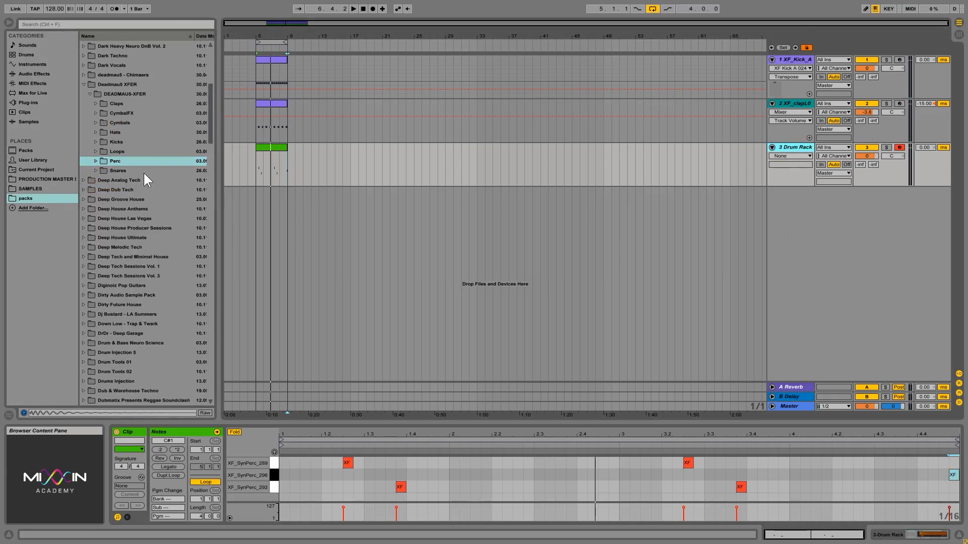
left_click(118, 133)
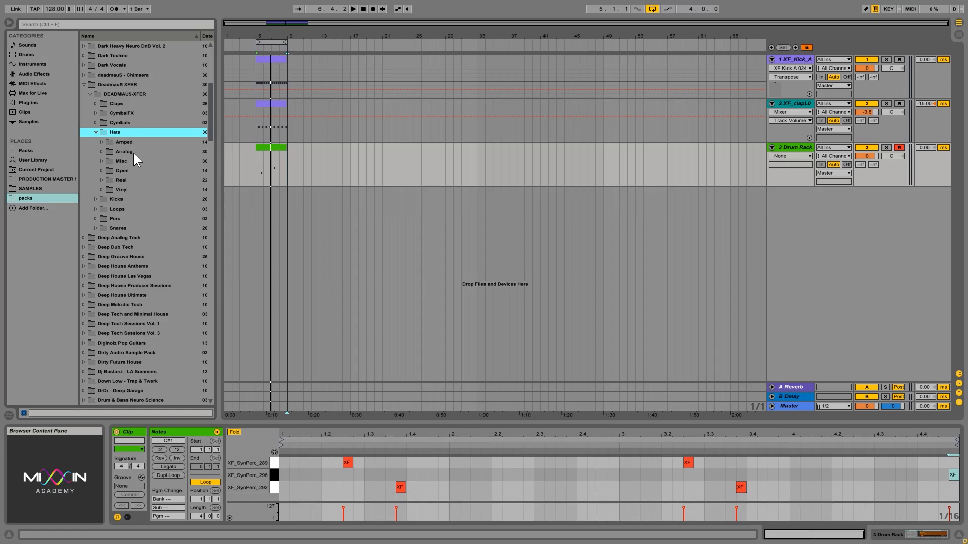
Audition the early Analog hats, comparing XF_HatAna07 with XF_HatAna08 and 09
left_click(126, 151)
left_click(154, 180)
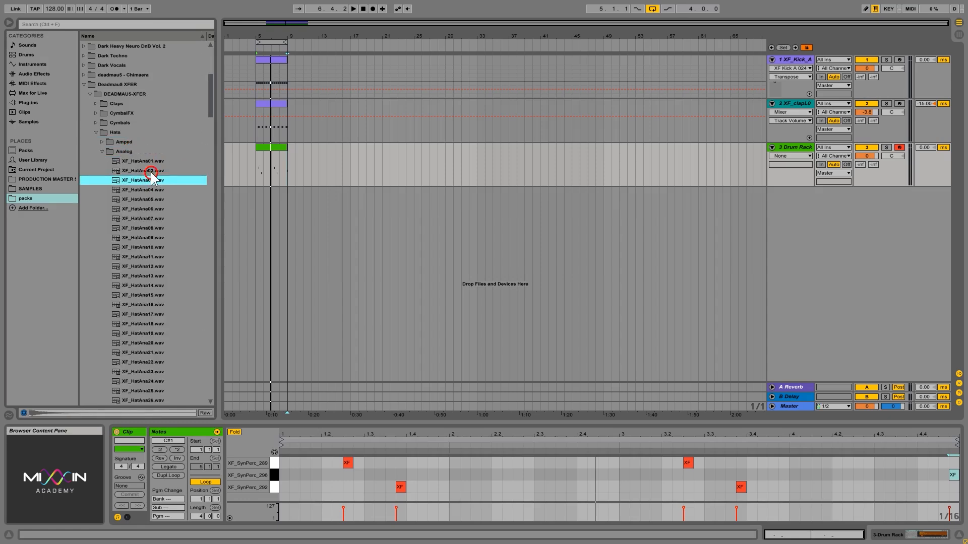
left_click(151, 170)
left_click(151, 161)
left_click(152, 179)
left_click(147, 171)
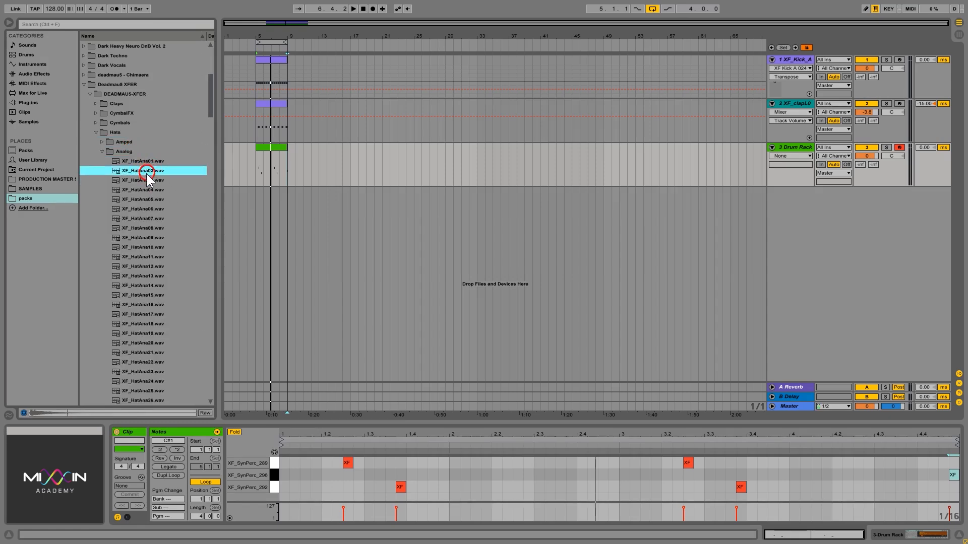
left_click(143, 218)
left_click(144, 199)
left_click(143, 210)
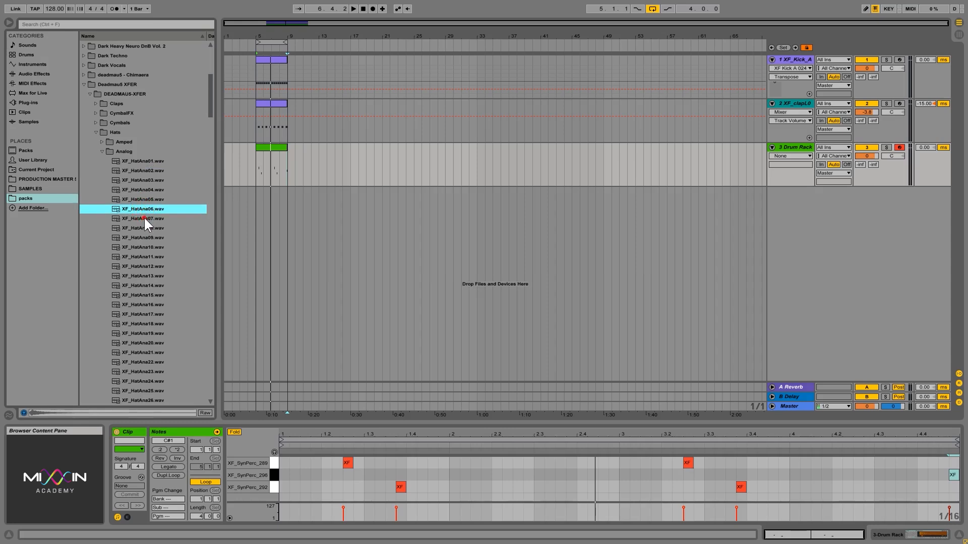
left_click(144, 217)
left_click(142, 204)
left_click(143, 208)
left_click(144, 219)
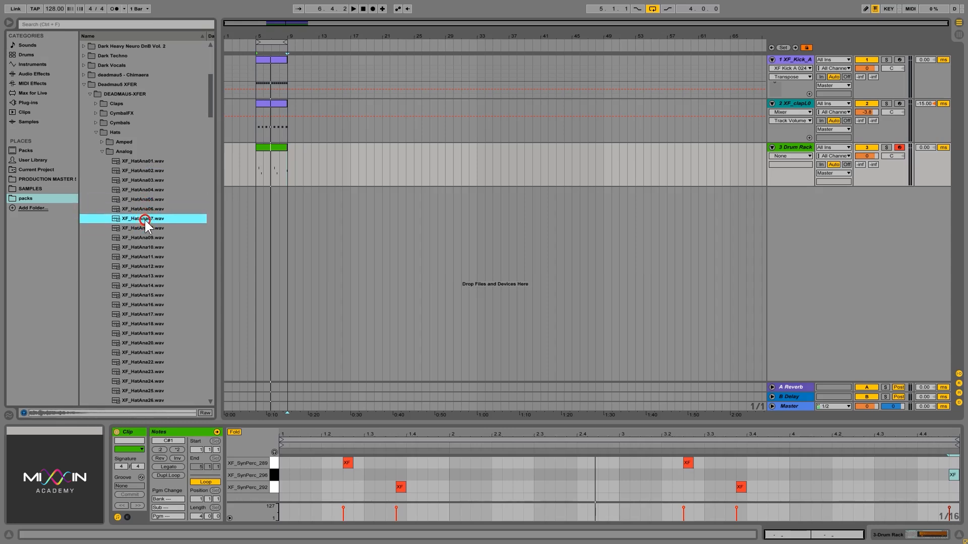
left_click(142, 208)
left_click(141, 201)
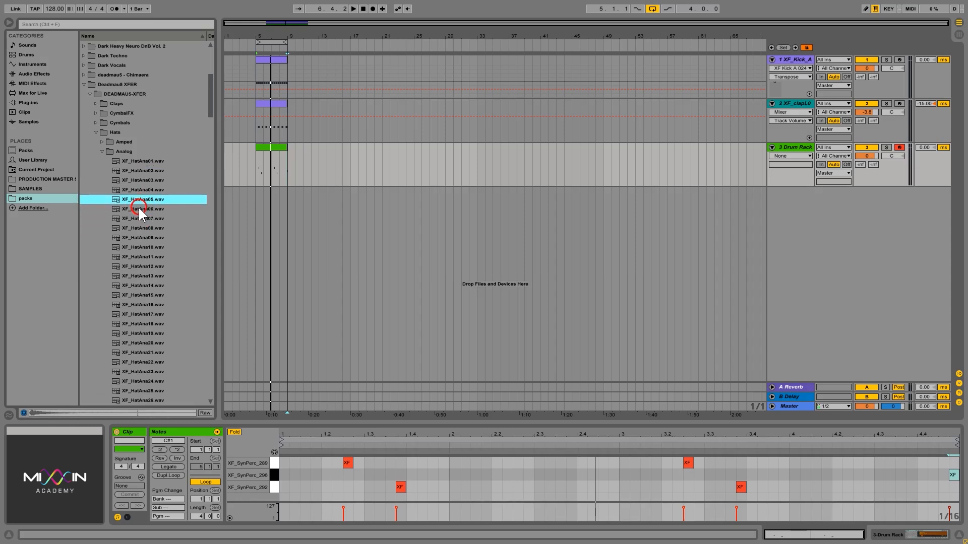
left_click(151, 240)
left_click(147, 231)
Audition the later Analog hats, from XF_HatAna16 through XF_HatAna26 and beyond
key("Down")
key("Down")
key("Down")
key("Down")
key("Down")
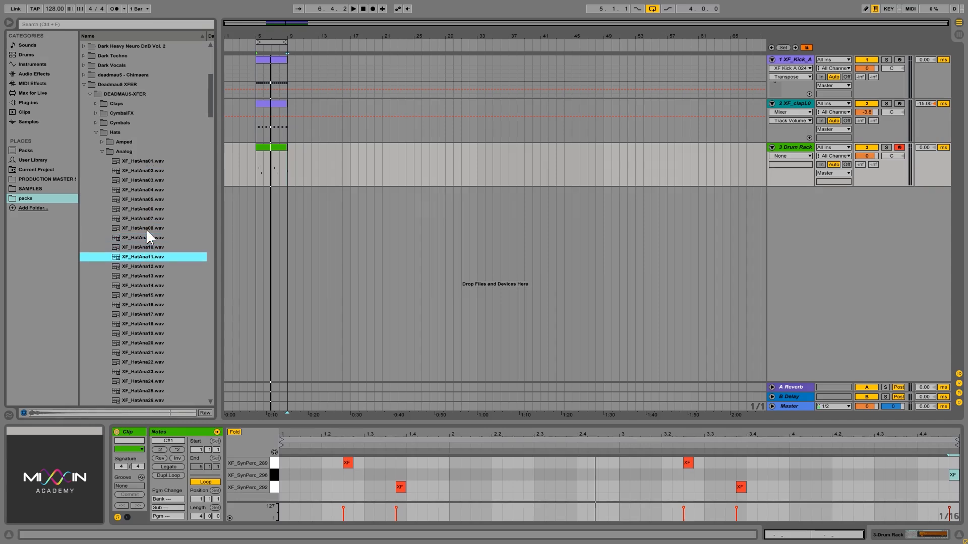
key("Down")
key("Down")
key("Down")
key("Down")
key("Down")
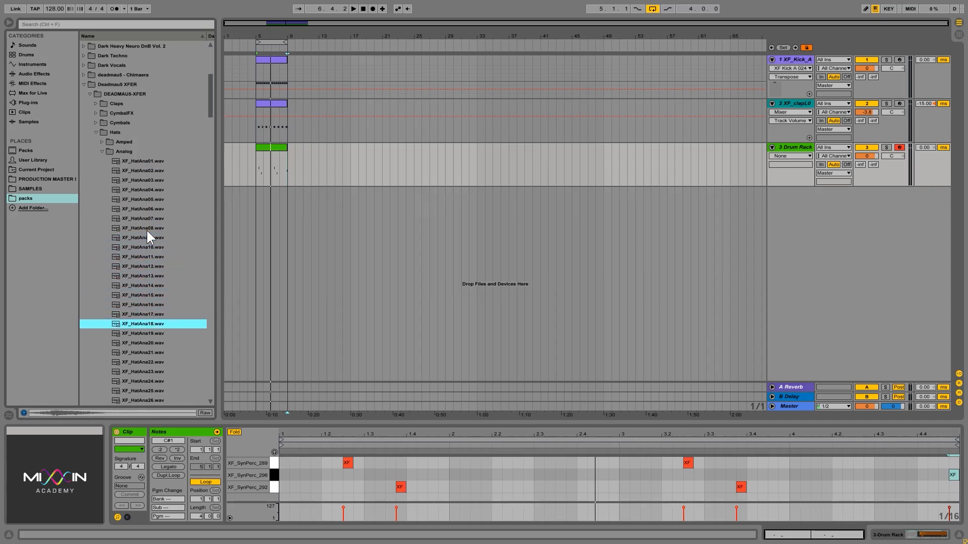
key("Up")
key("Up")
key("Down")
key("Down")
key("Down")
key("Down")
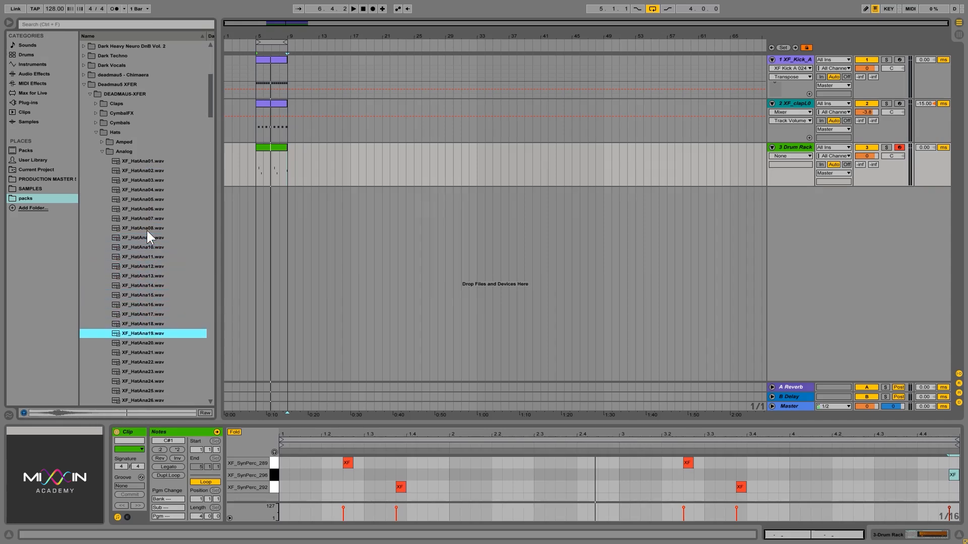
key("Up")
left_click(135, 371)
left_click(141, 360)
left_click(141, 353)
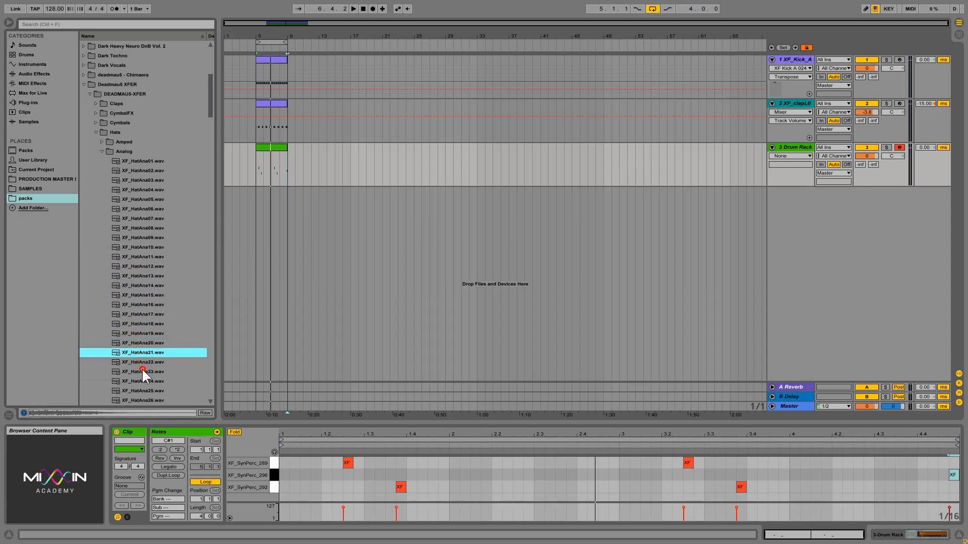
left_click(141, 370)
left_click(141, 389)
left_click(144, 400)
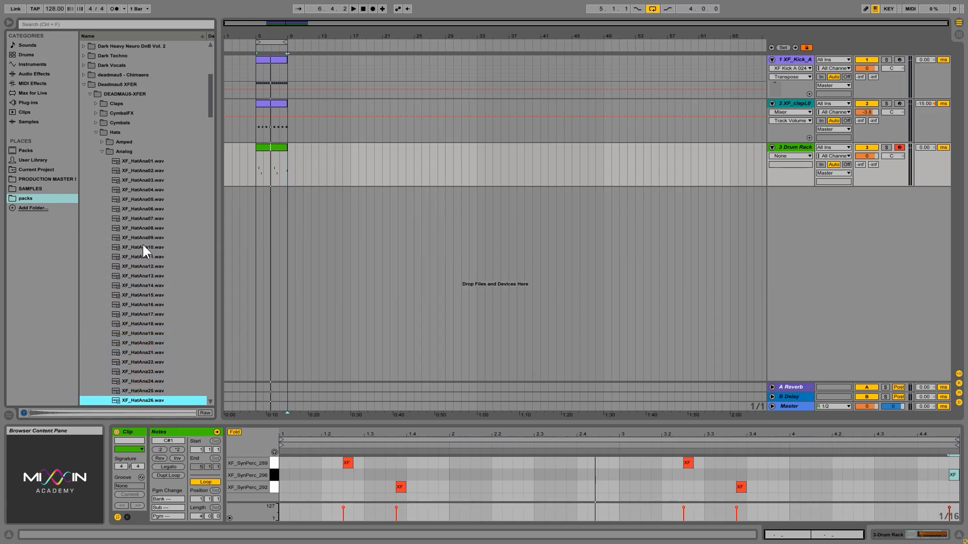
key("Down")
key("Down")
key("Down")
key("Down")
key("Down")
key("Down")
key("Down")
key("Down")
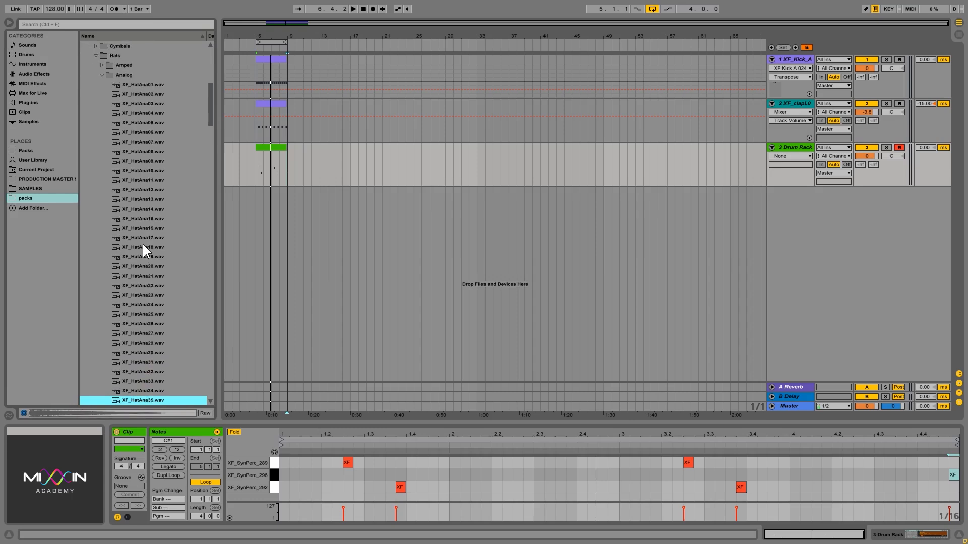
key("Down")
key("Down")
key("Down")
key("Down")
key("Down")
key("Down")
key("Down")
key("Down")
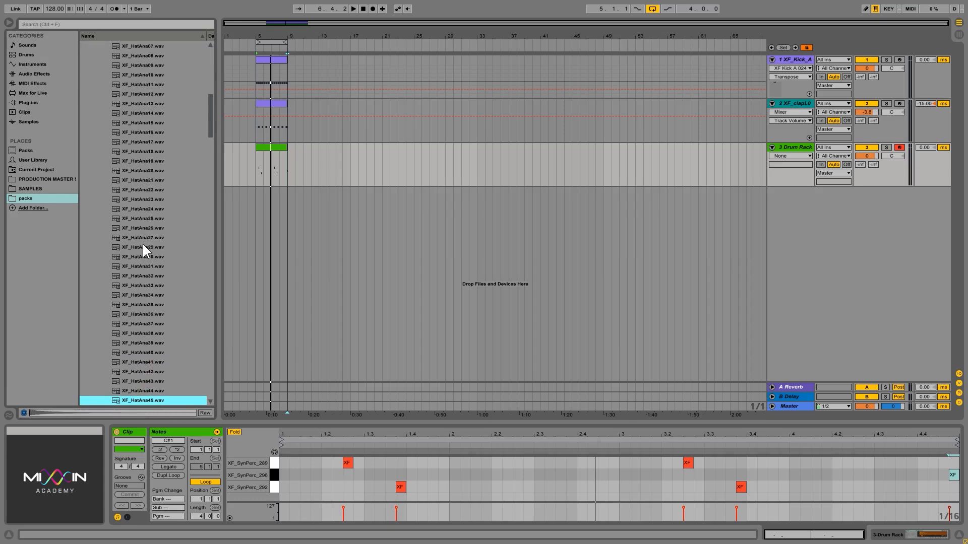
key("Down")
key("Down")
key("Down")
key("Down")
key("Down")
key("Down")
key("Down")
key("Down")
key("Down")
key("Down")
key("Down")
key("Down")
key("Down")
key("Down")
key("Down")
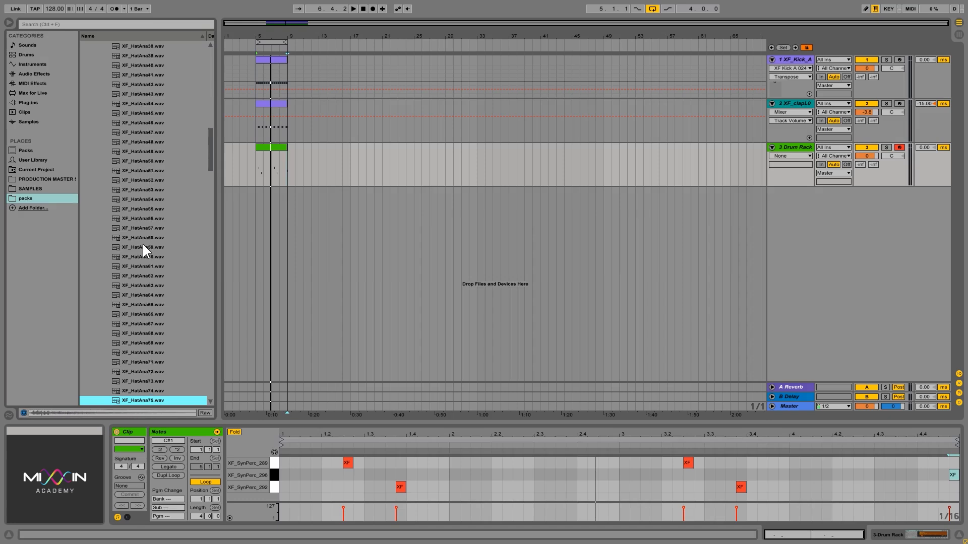
key("Down")
key("Down")
key("Down")
key("Down")
key("Down")
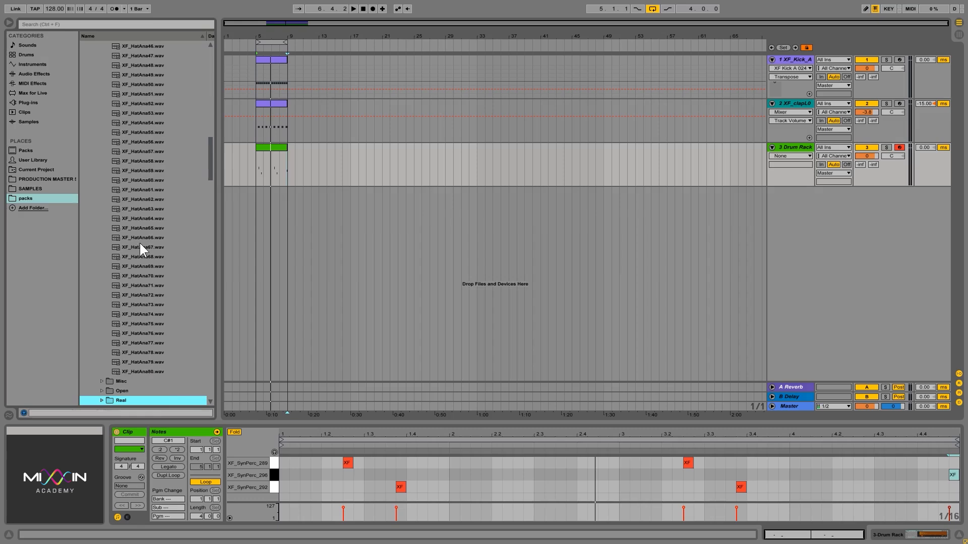
Preview XF_HatReal01 in the Real hats folder, then clear the clip selection
scroll(143, 373, "down", 1)
scroll(149, 369, "down", 8)
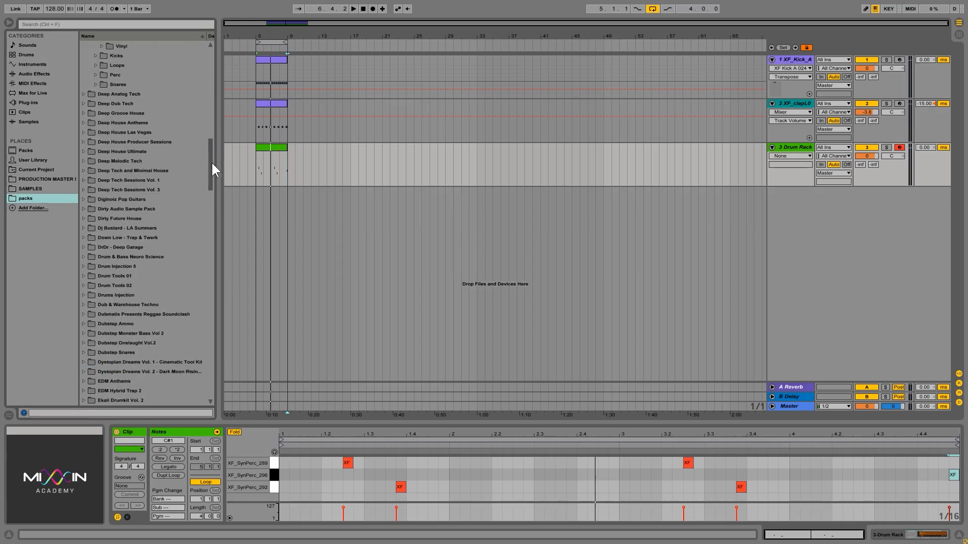
left_click_drag(211, 162, 211, 107)
left_click(154, 147)
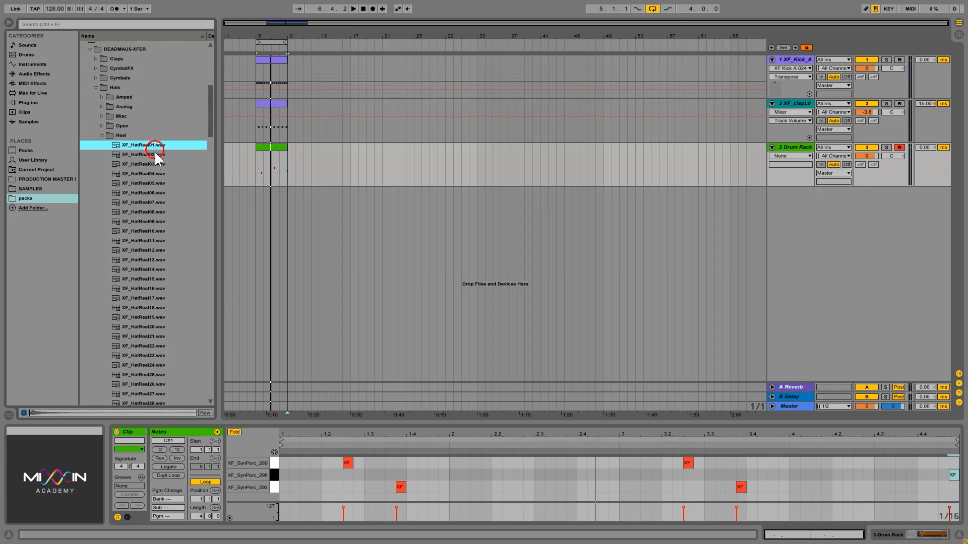
key("Down")
key("Down")
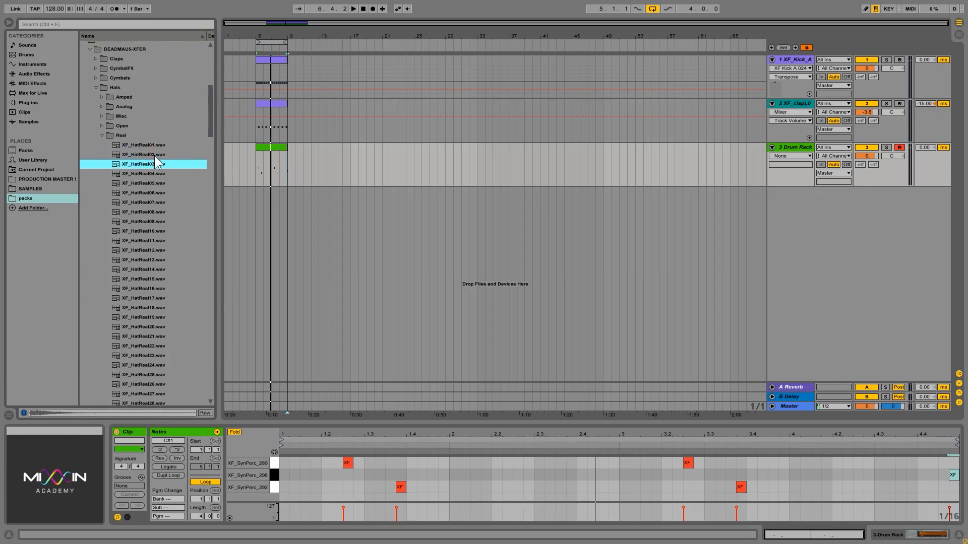
key("Up")
key("Up")
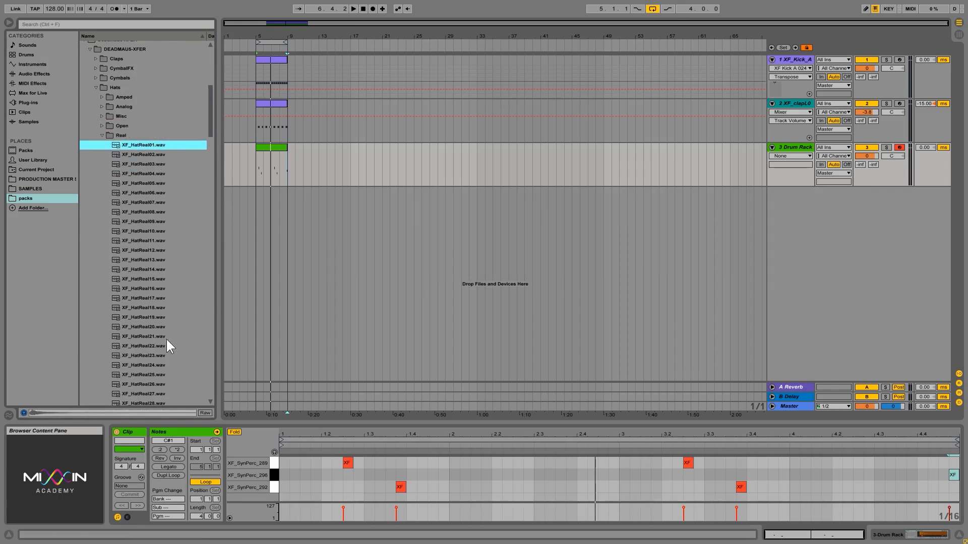
left_click(800, 147)
left_click(806, 202)
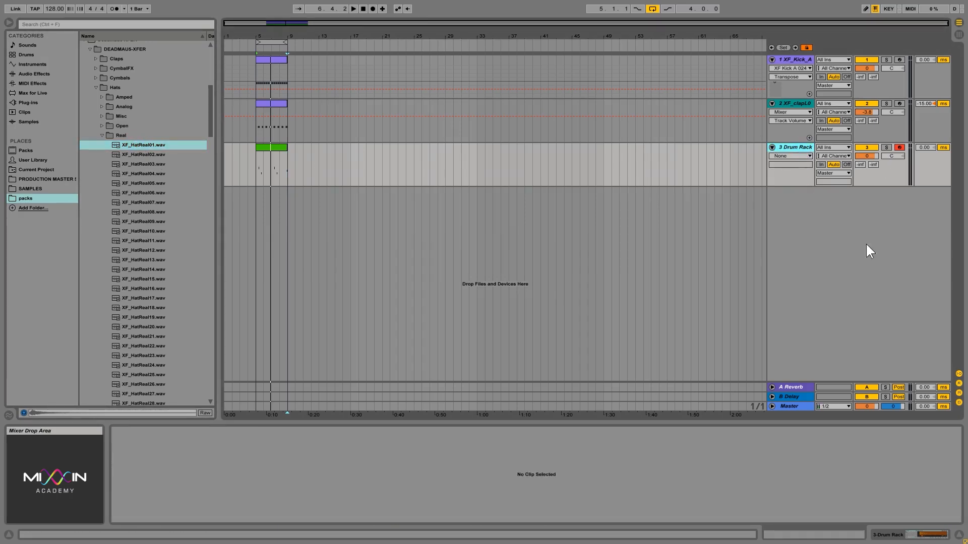
Insert a new MIDI track and load XF_HatReal01 onto it
right_click(827, 247)
left_click(846, 253)
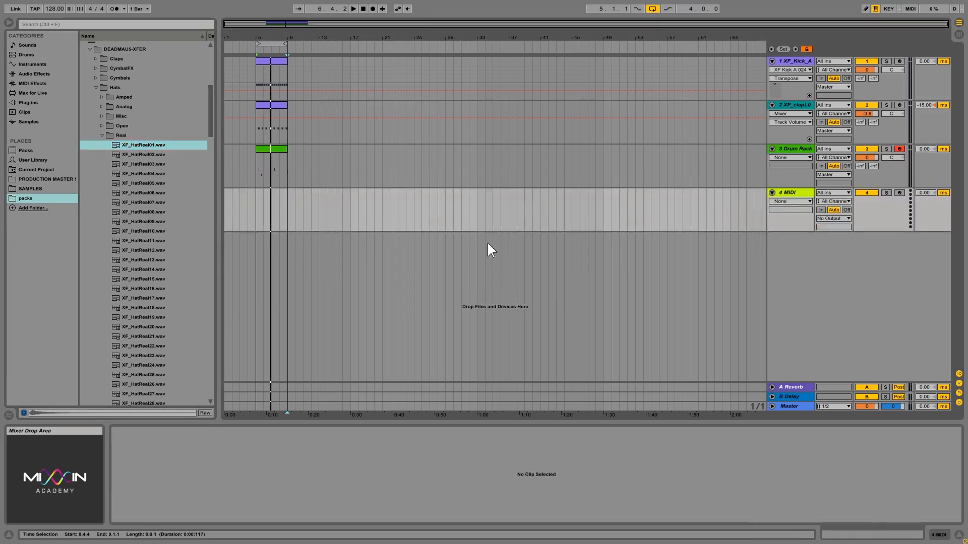
left_click(417, 190)
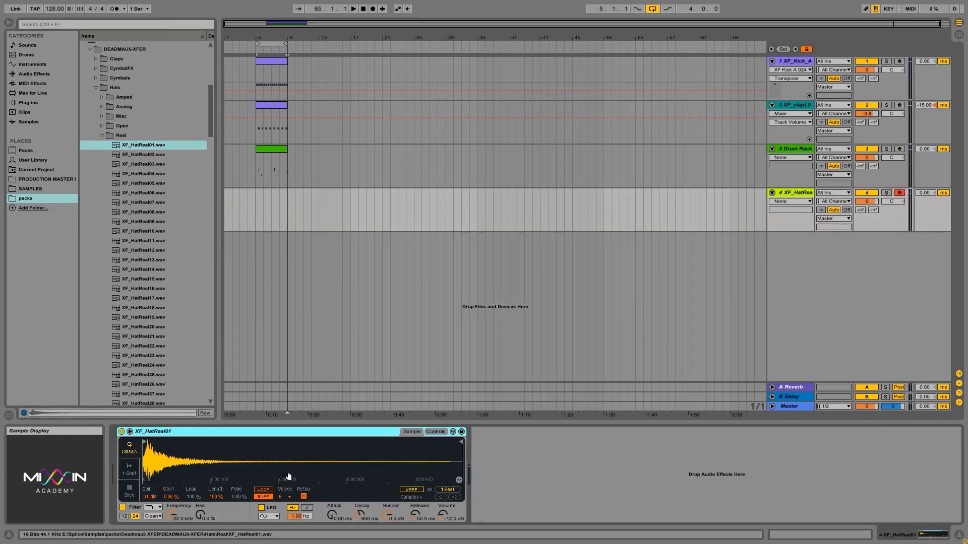
left_click(263, 497)
Copy the kick clip's notes into a bars 5–9 hat clip and lower the track to -7.7 dB
left_click_drag(255, 210, 282, 208)
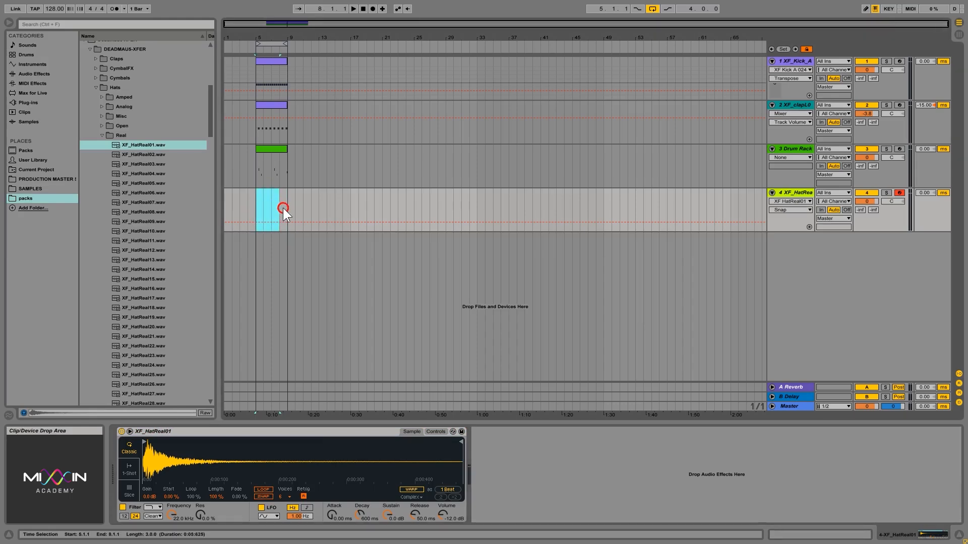
right_click(281, 197)
left_click(310, 246)
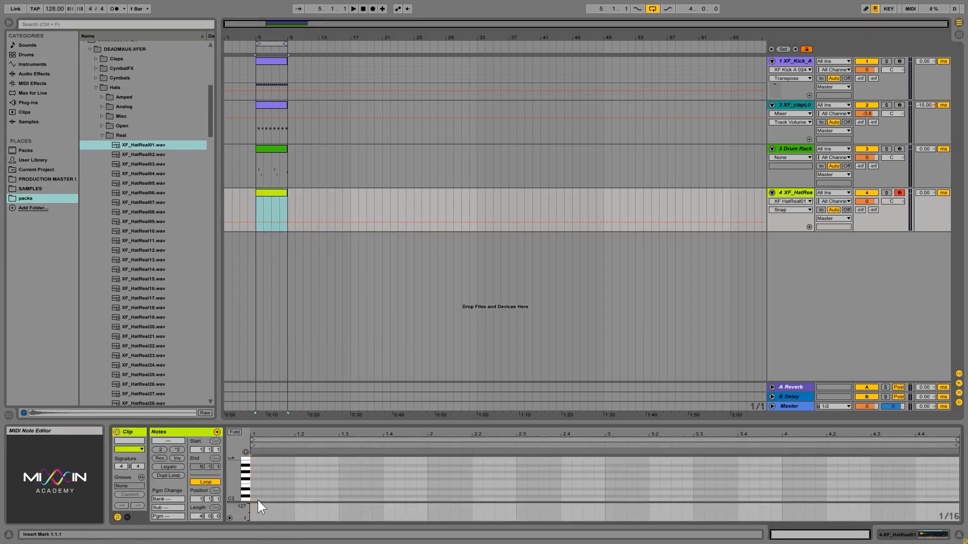
left_click_drag(258, 500, 294, 500)
left_click(284, 480)
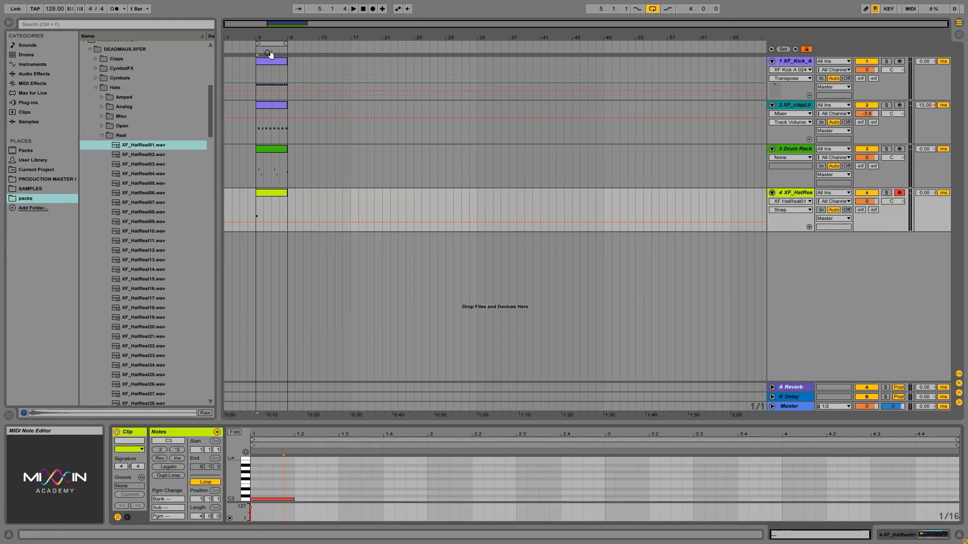
left_click_drag(272, 61, 275, 211)
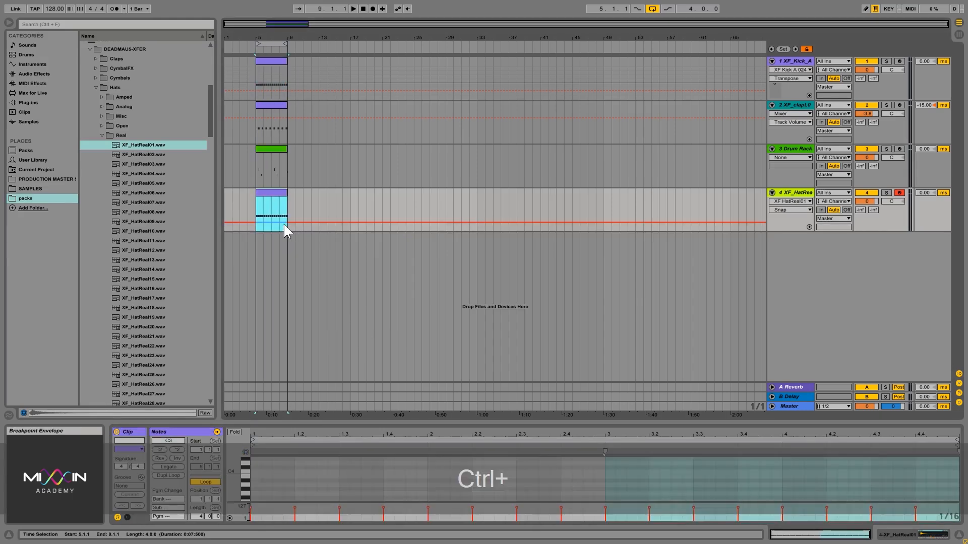
key("ctrl+space")
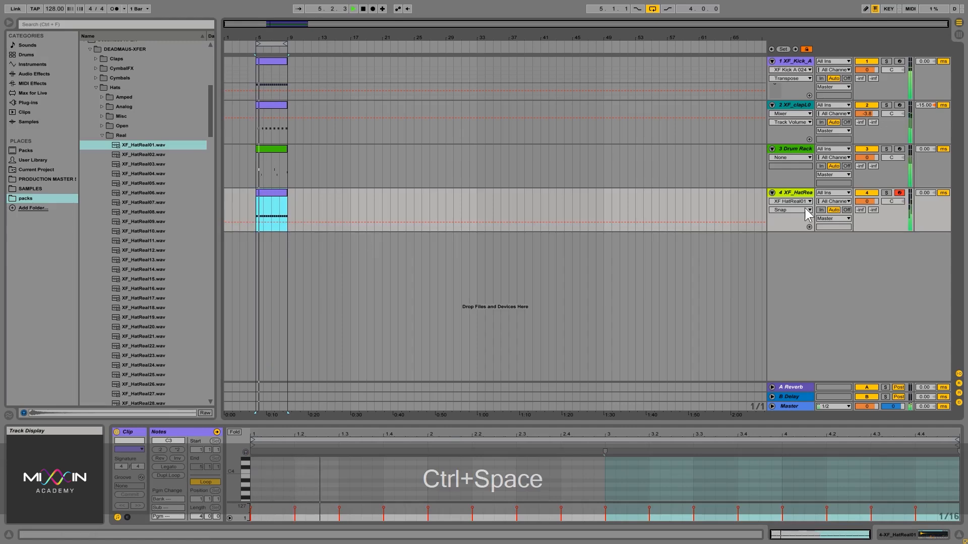
left_click_drag(866, 201, 866, 217)
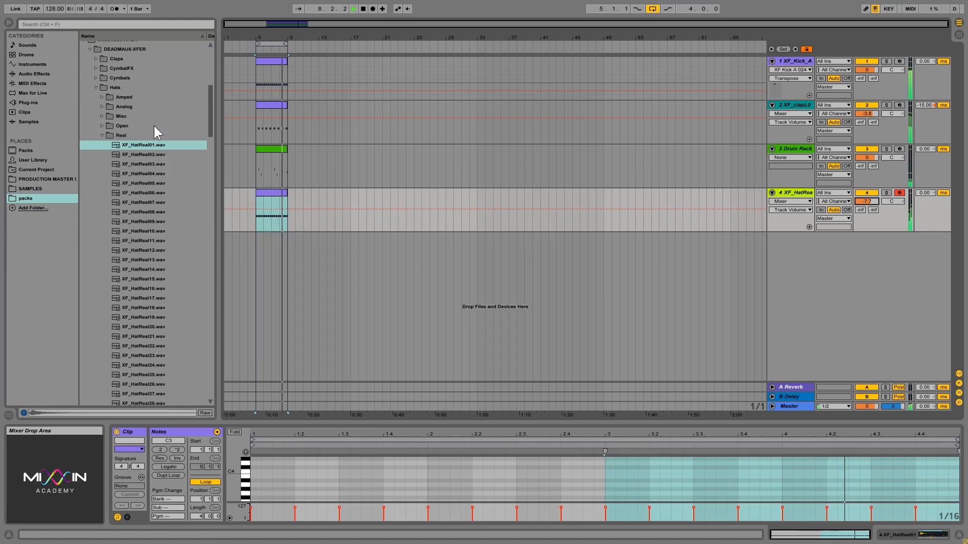
left_click(151, 154)
key("Down")
Compare XF_HatReal03 against XF_HatReal04 and show the hat track's Simpler holding XF_HatReal01
key("Down")
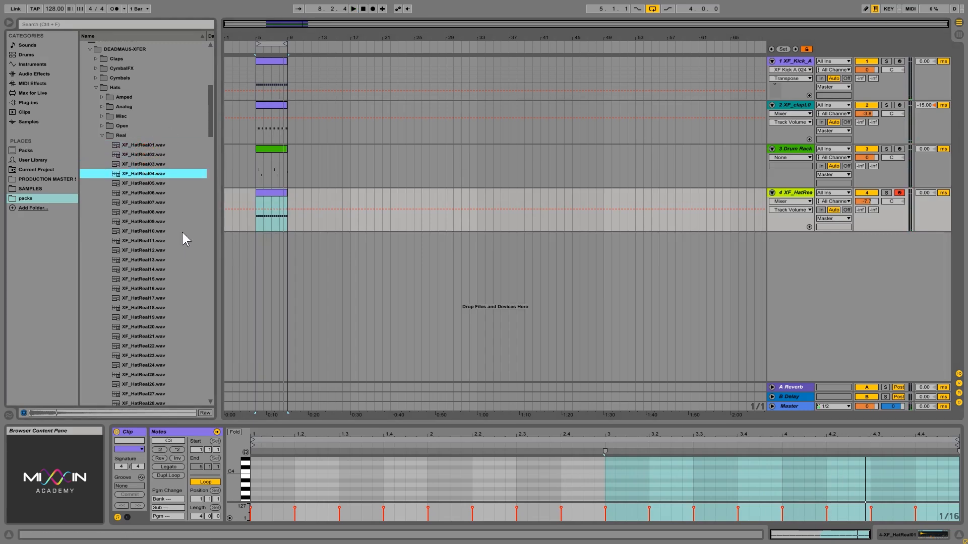
key("Up")
key("Down")
key("Up")
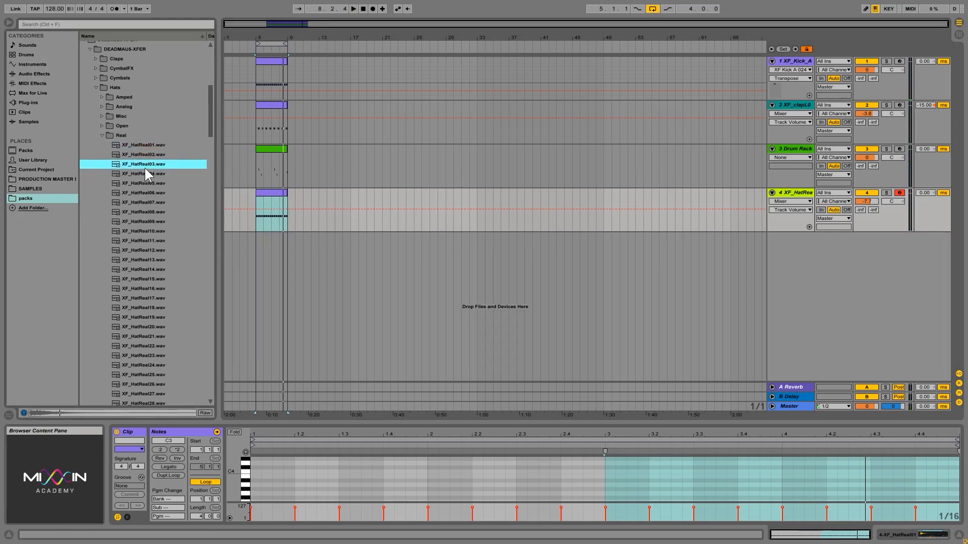
key("Down")
key("Up")
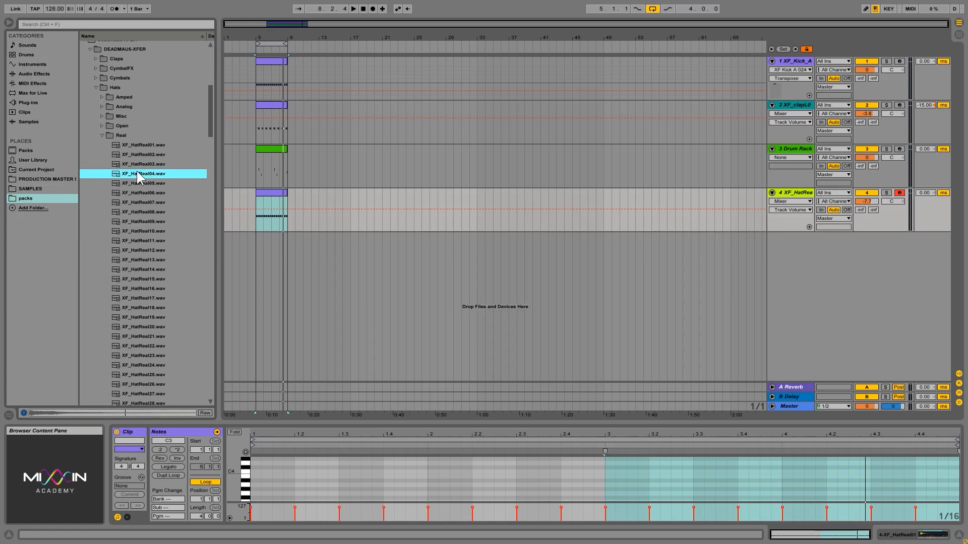
left_click(142, 168)
left_click(136, 171)
key("shift+Tab")
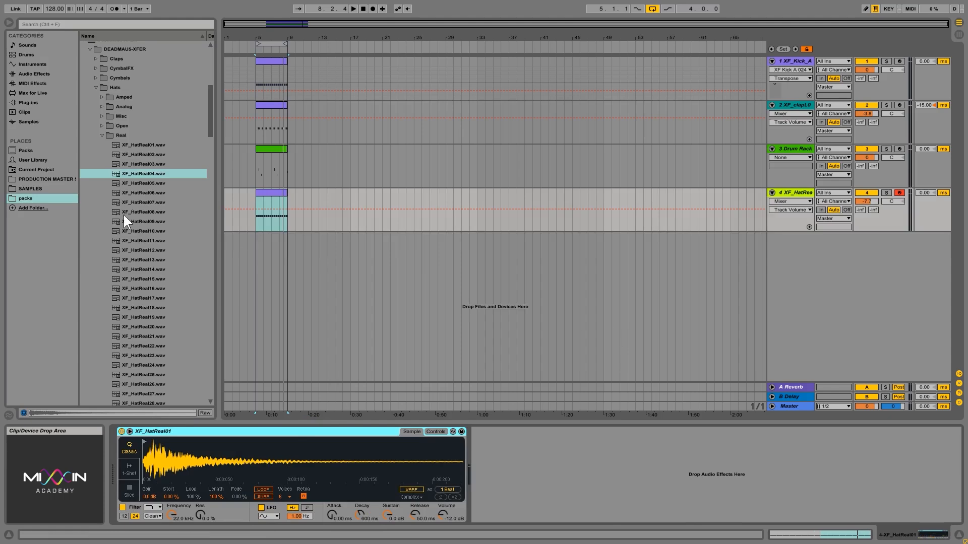
left_click(141, 163)
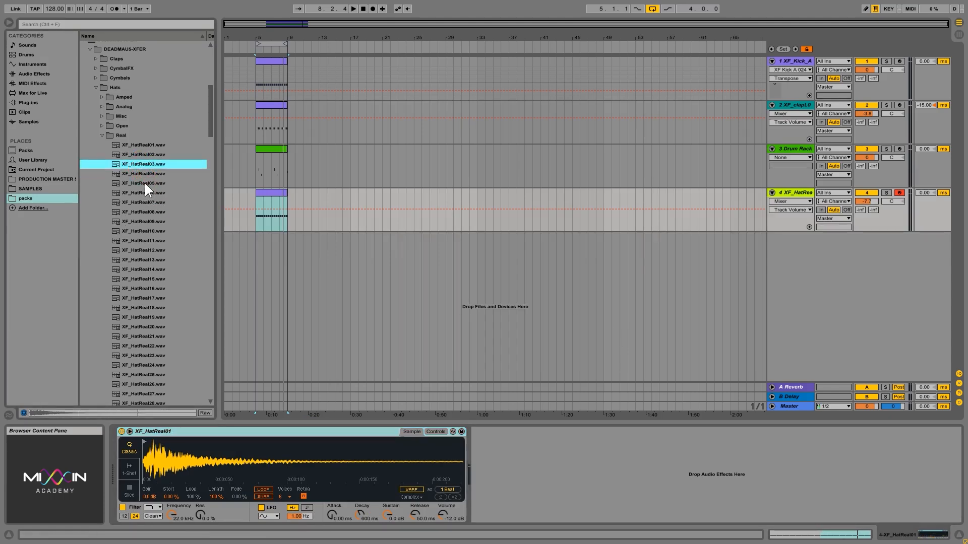
key("Down")
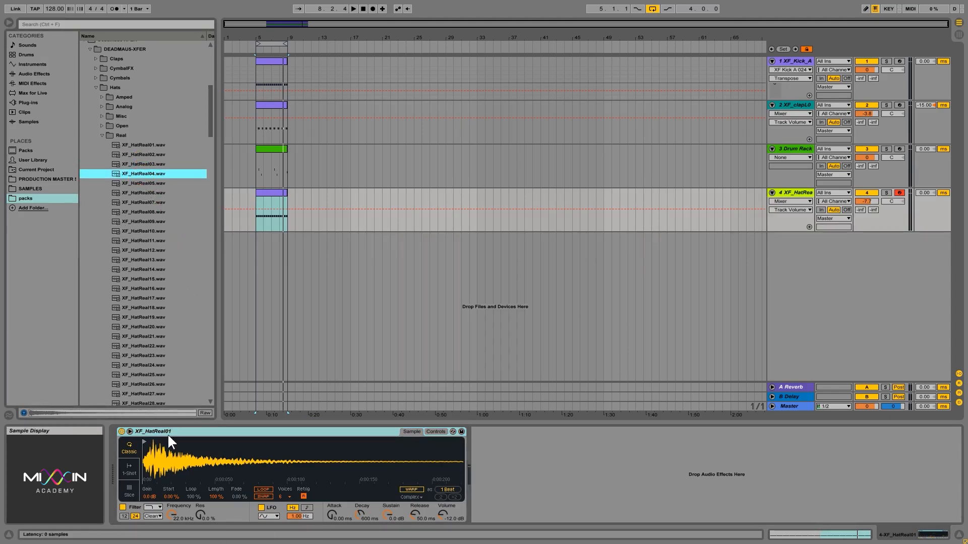
Group the hat Simpler into a Drum Rack and add XF_HatReal04 on pad C#1 in Classic mode
right_click(240, 432)
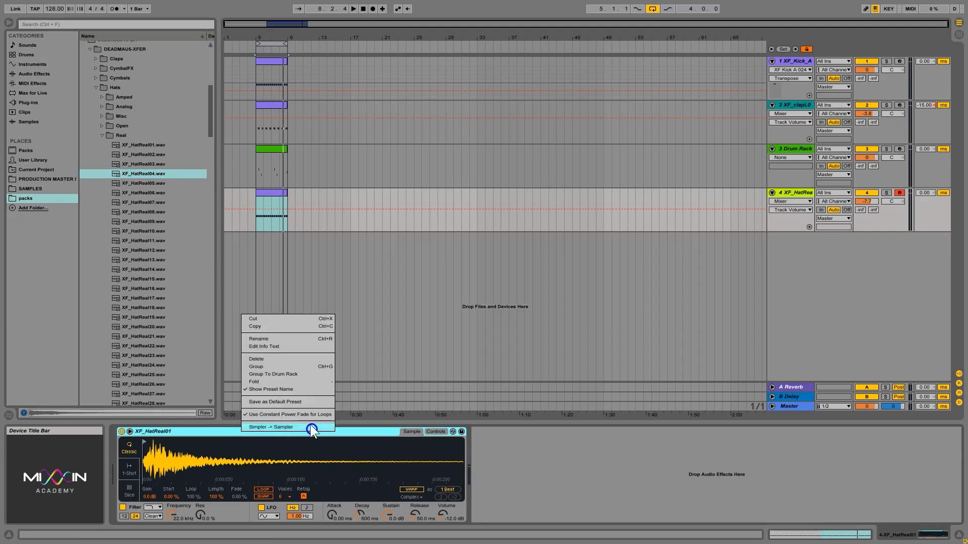
left_click(289, 374)
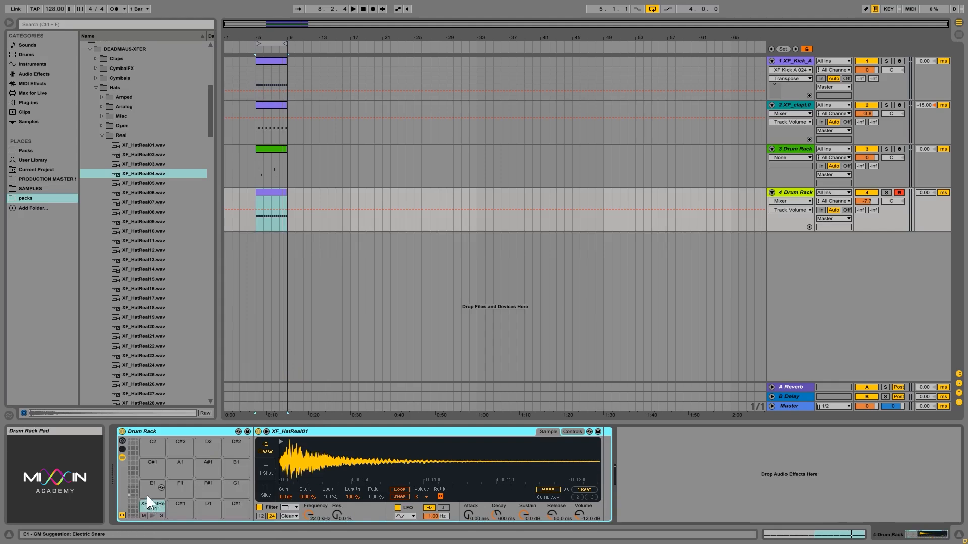
left_click_drag(135, 171, 176, 512)
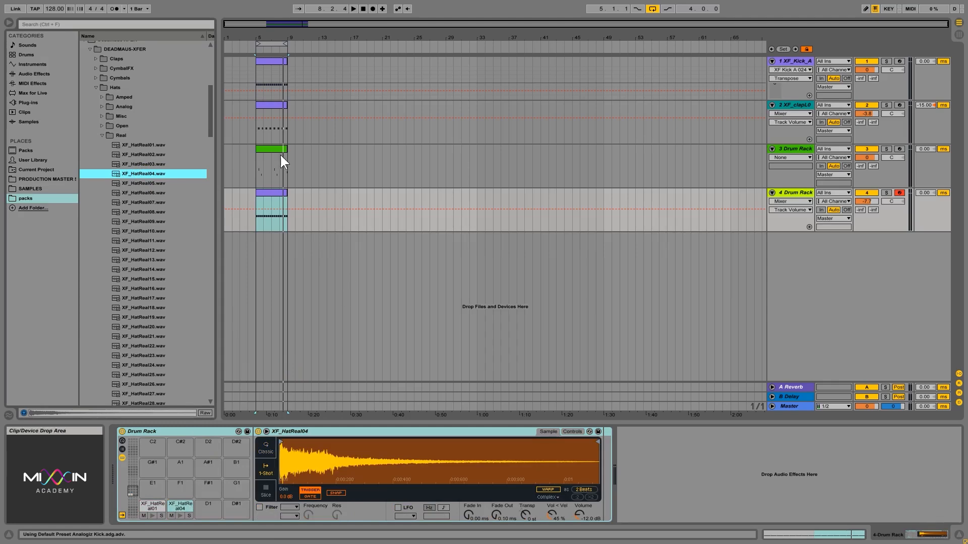
left_click(265, 449)
left_click(552, 514)
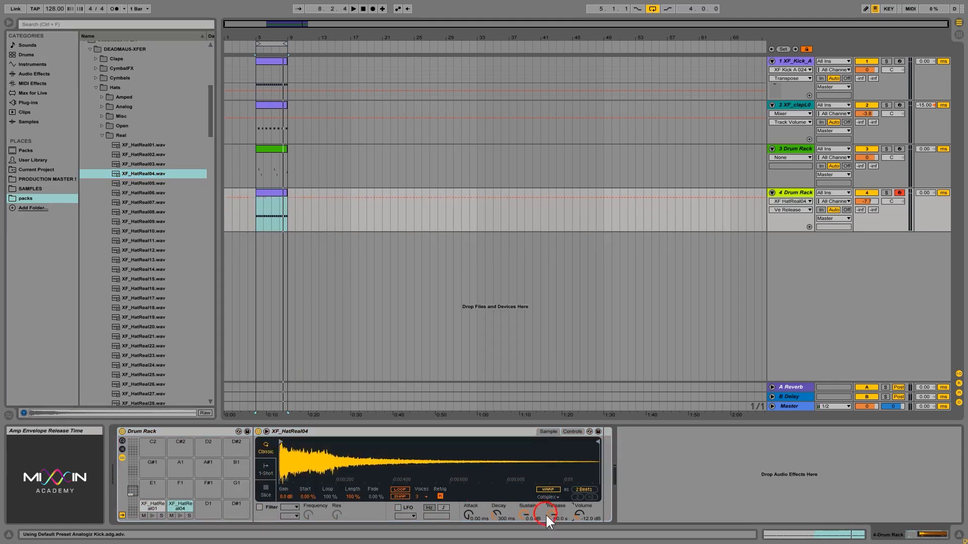
left_click(264, 471)
left_click(268, 449)
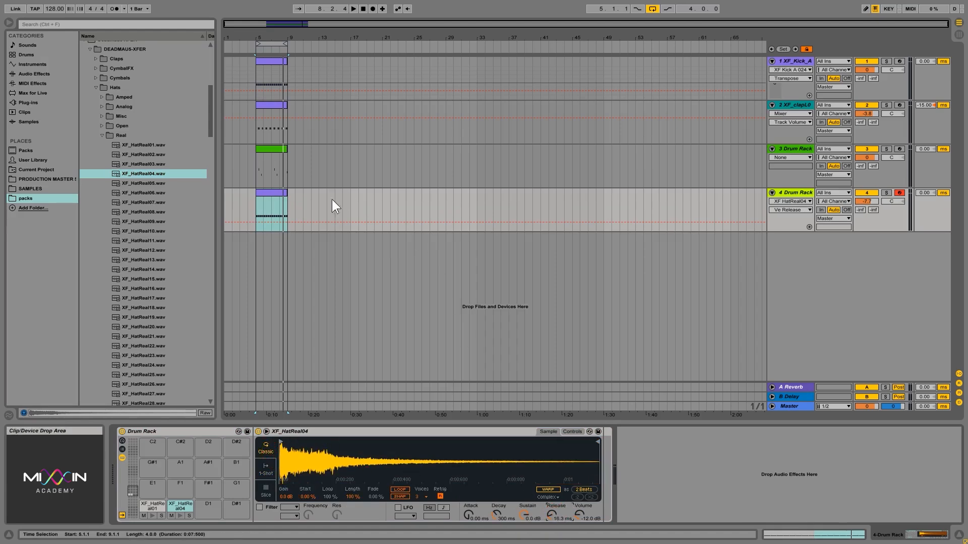
Move the hat clip's C3 notes onto the XF_HatReal01 pad and play the pattern
double_click(268, 192)
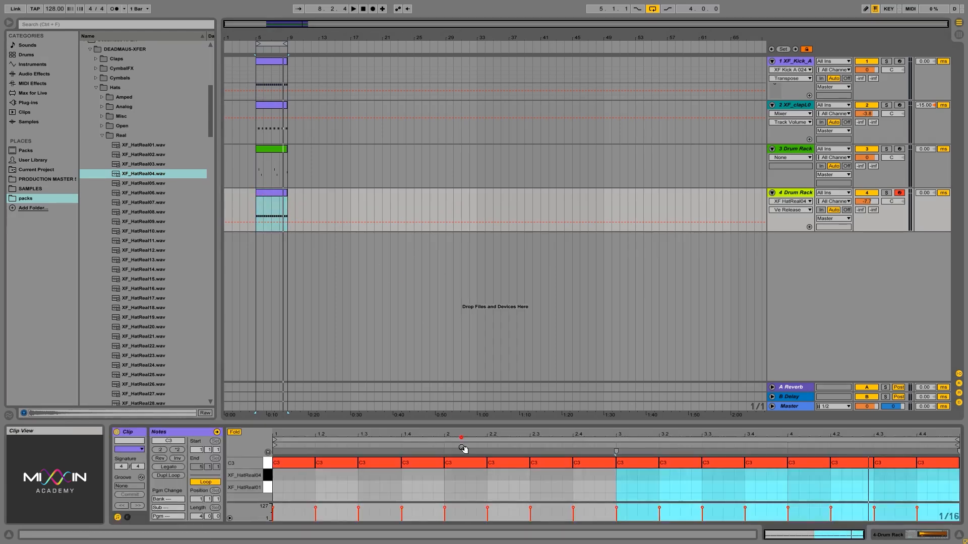
left_click_drag(294, 487, 959, 457)
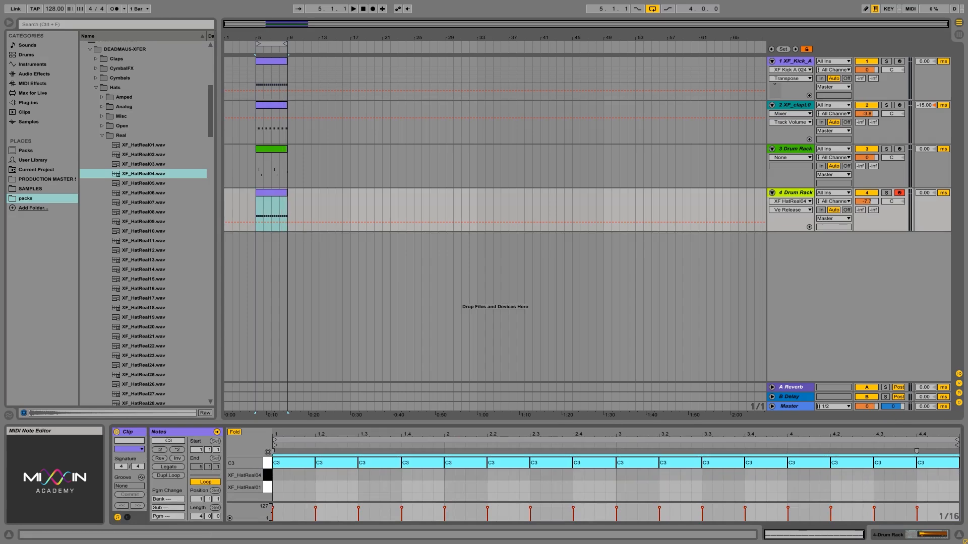
key("shift+Down")
key("shift+Down")
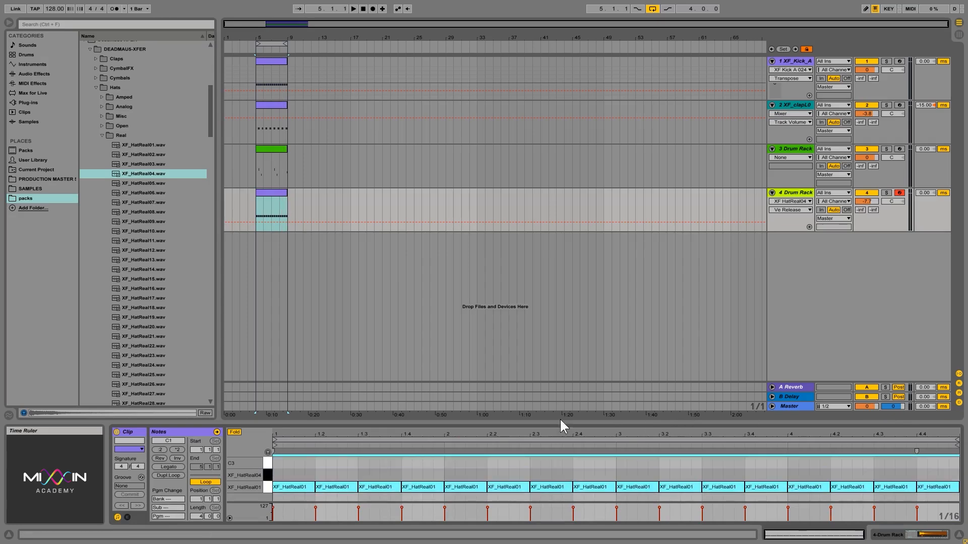
left_click(727, 464)
key("space")
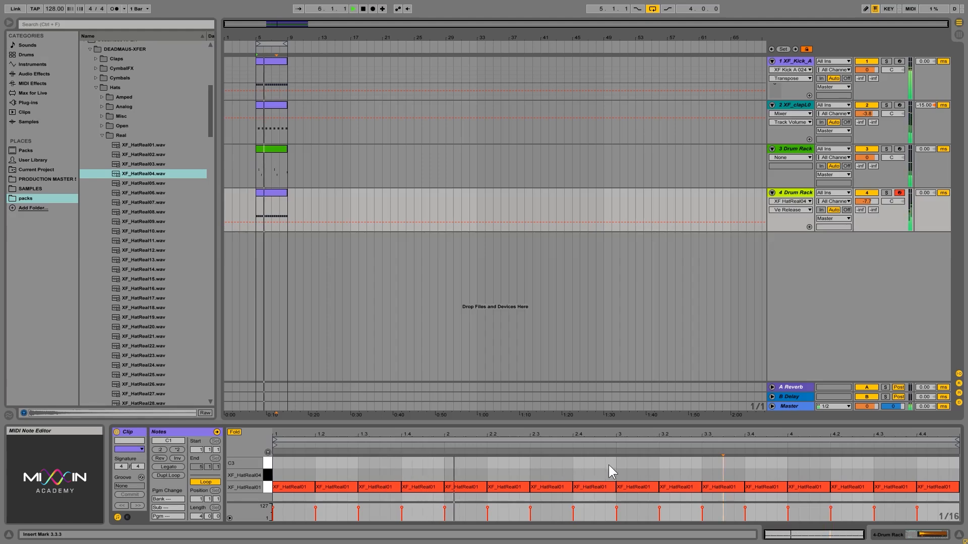
key("space")
Add XF_HatReal04 hits at 2.4.3 and near the clip's end
left_click(597, 487)
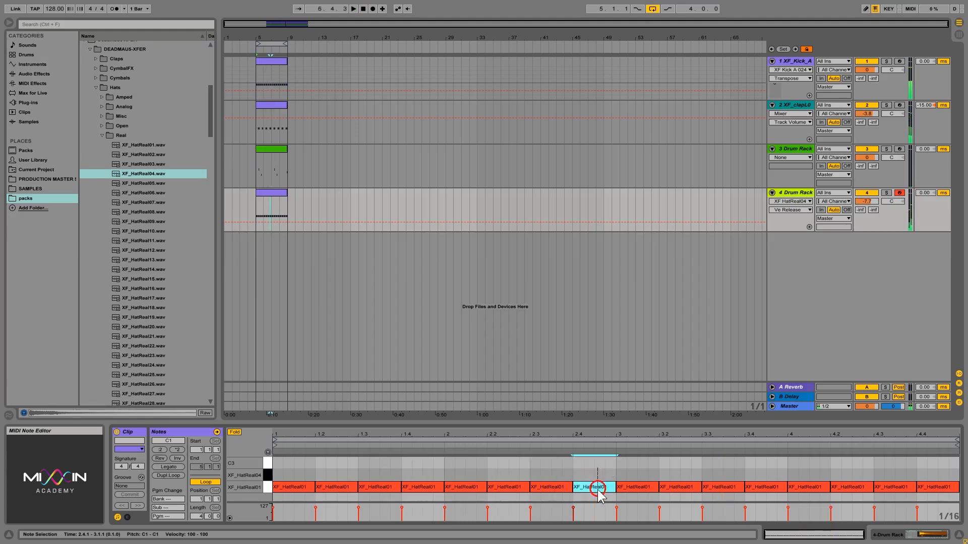
key("Up")
key("Up")
key("Down")
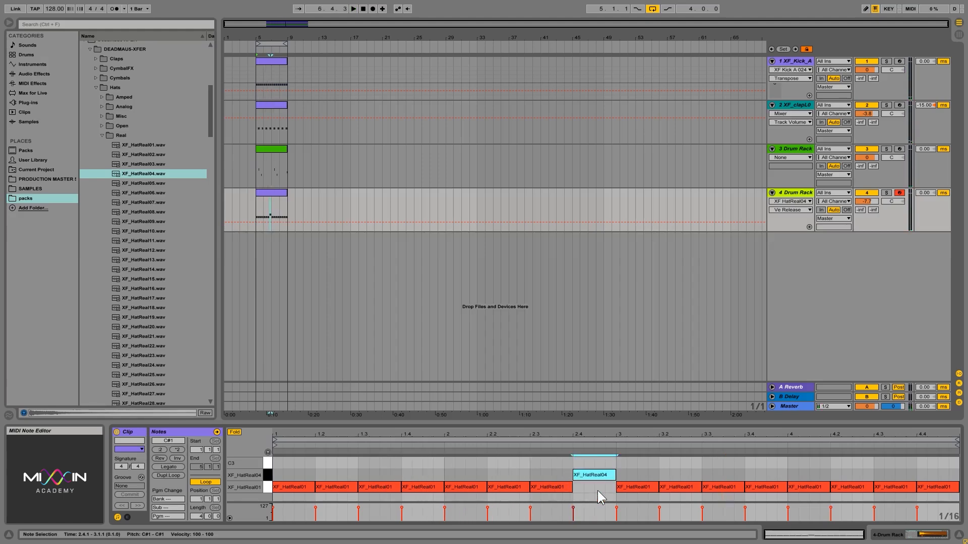
key("Down")
double_click(596, 476)
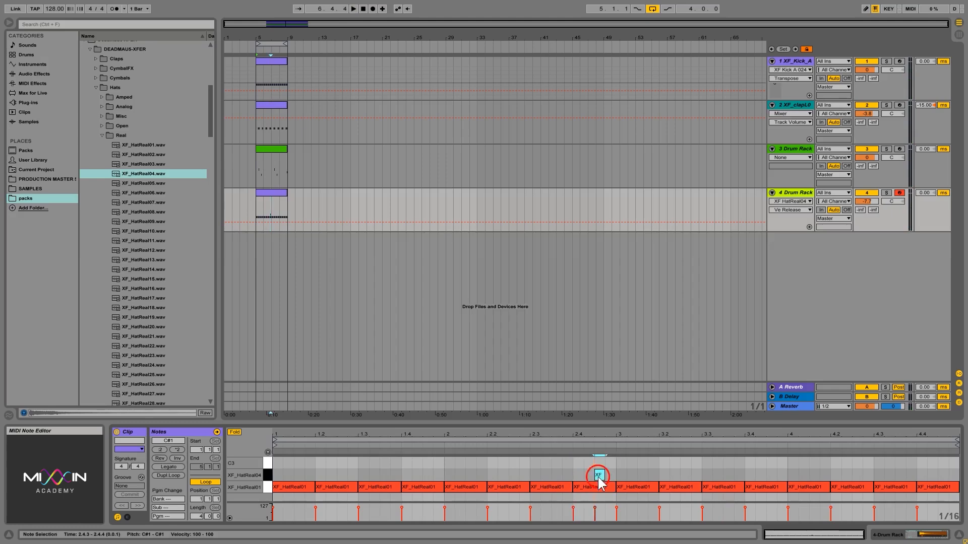
key("space")
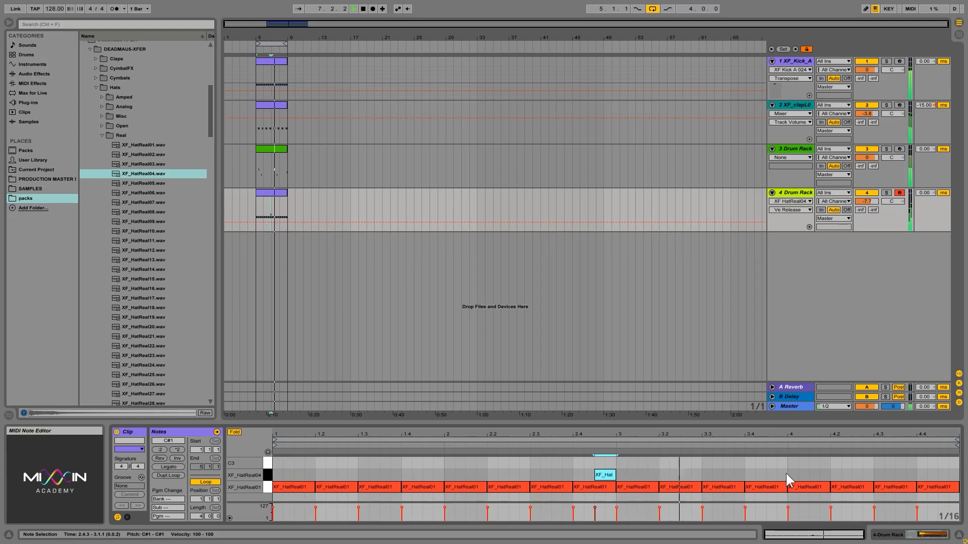
double_click(941, 474)
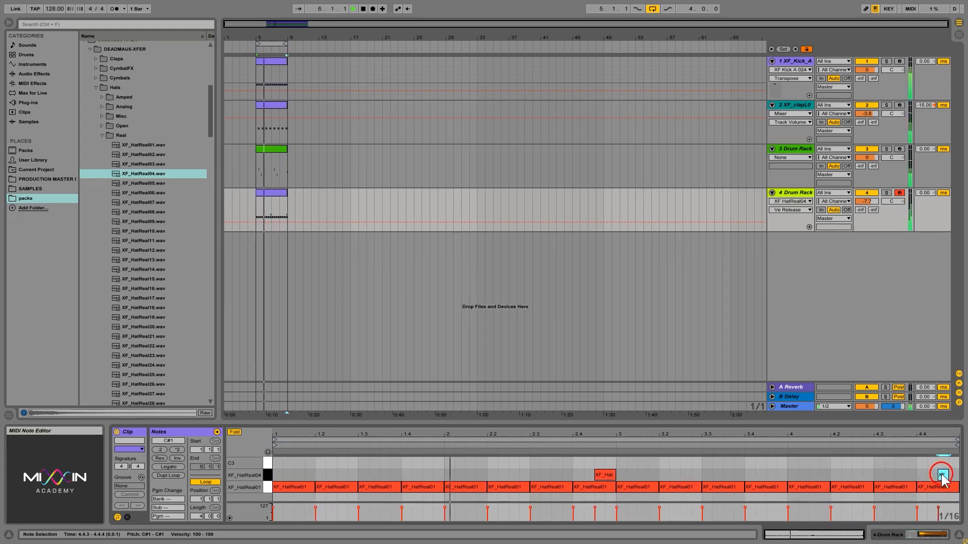
Shorten XF_HatReal04's release to 13.7 ms and remove the extra hat note at 4.4.3
left_click(935, 534)
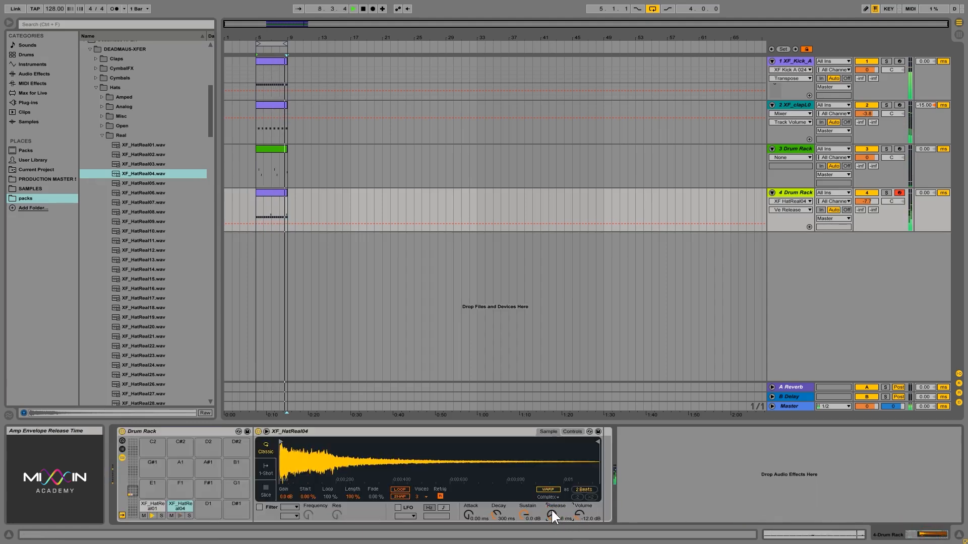
left_click_drag(551, 513, 550, 513)
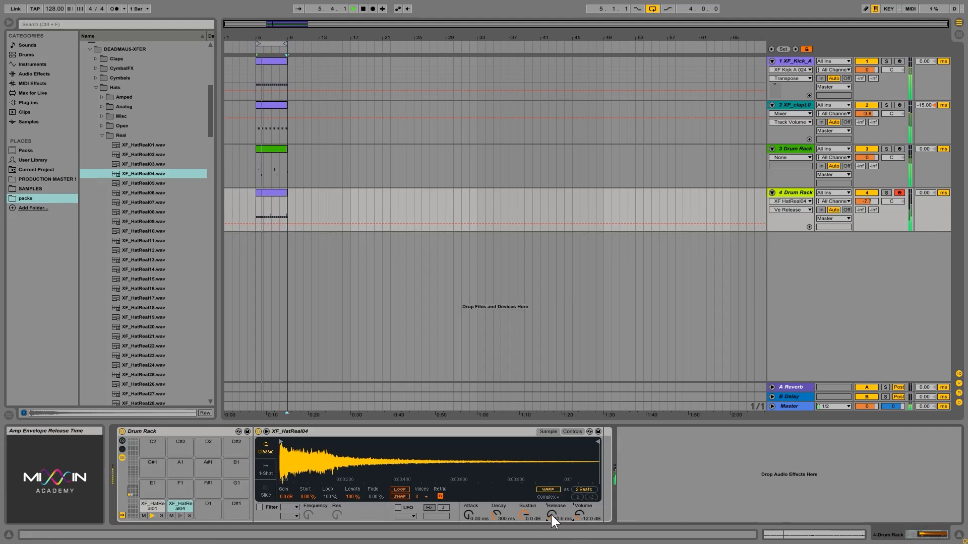
key("shift+Tab")
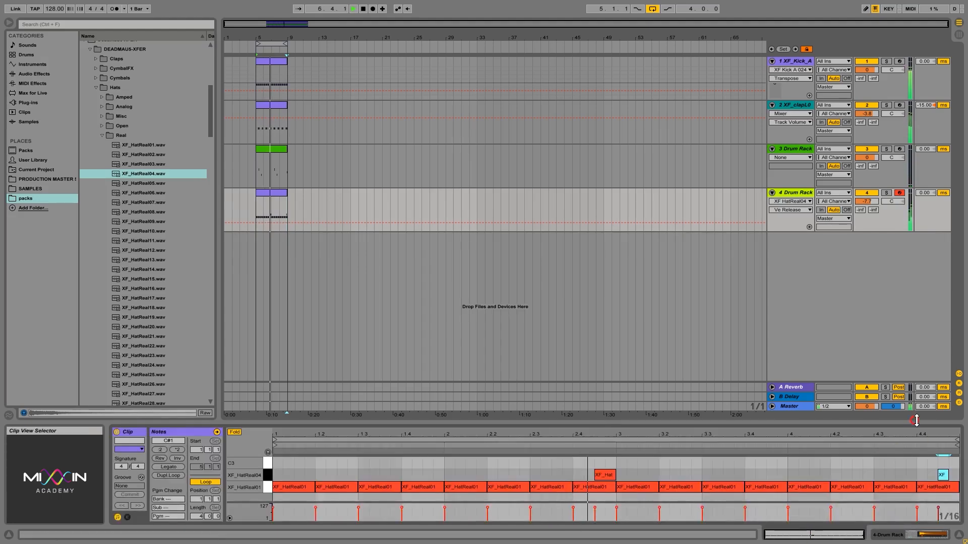
left_click(943, 474)
left_click(943, 474)
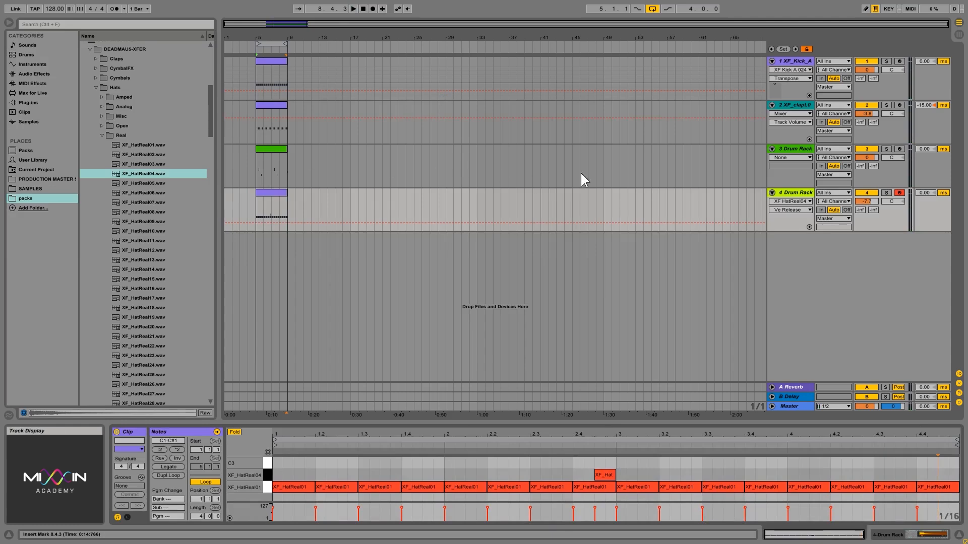
left_click(801, 194)
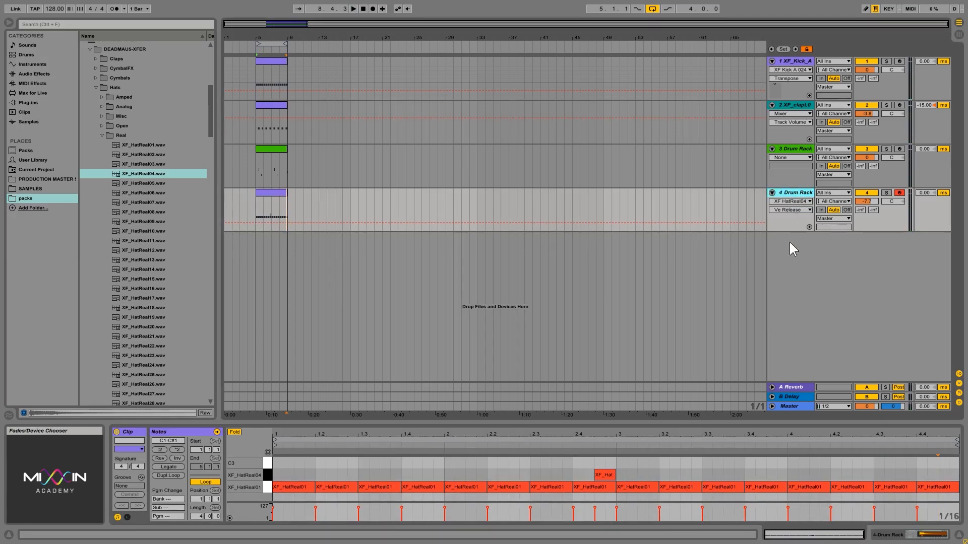
Insert a new MIDI track and audition the XF_HatReal07 to XF_HatReal10 hat samples
right_click(785, 286)
left_click(818, 298)
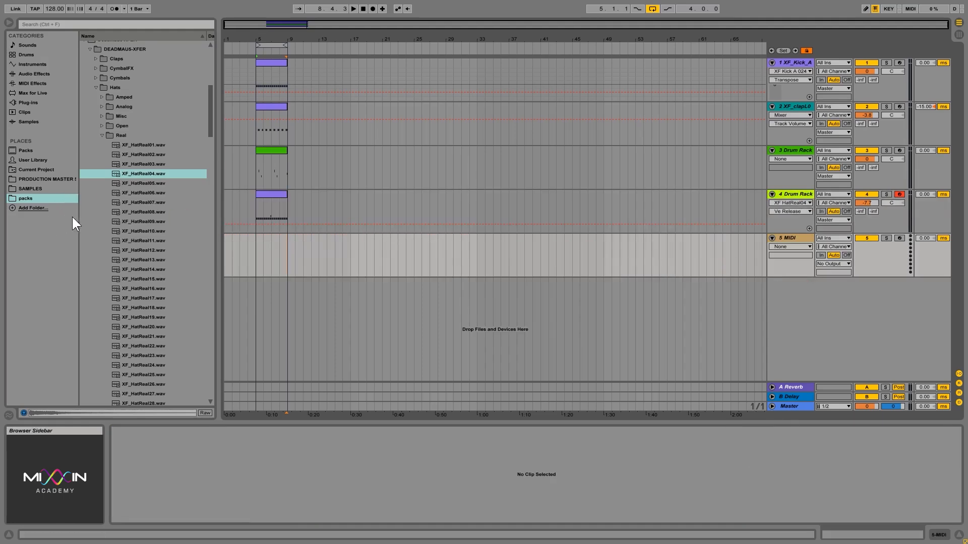
left_click(146, 202)
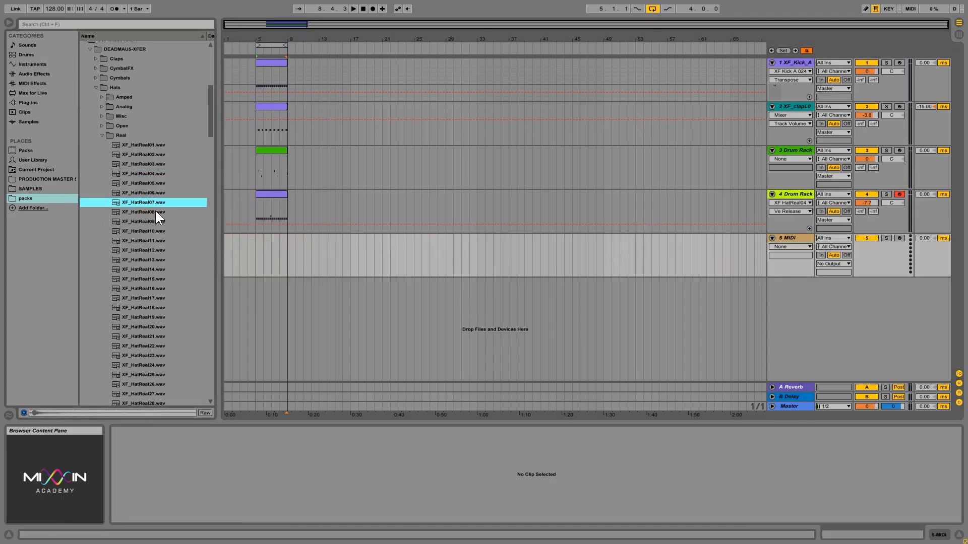
left_click(155, 212)
left_click(159, 221)
left_click(157, 214)
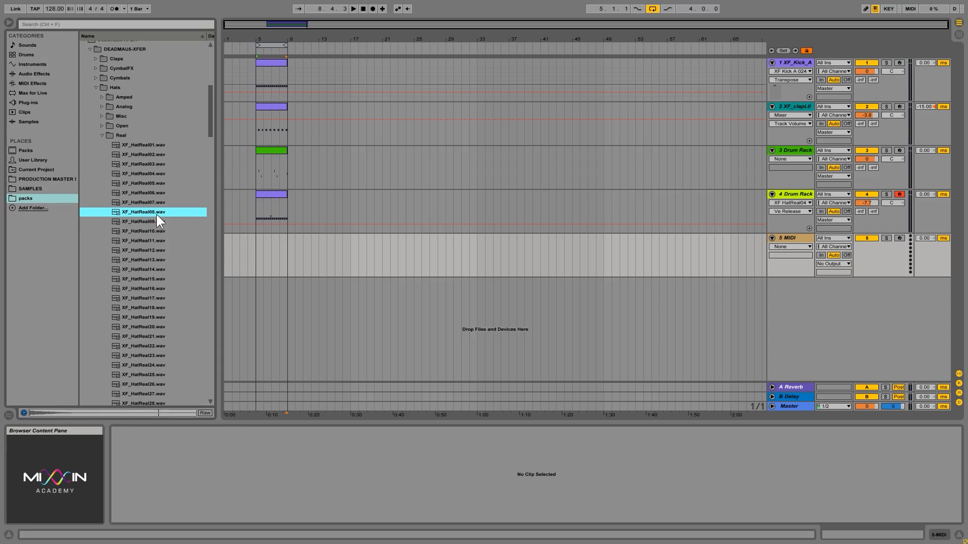
left_click(154, 231)
Load XF_HatReal11 into the new track's sampler and try the LFO and filter toggles
left_click(154, 241)
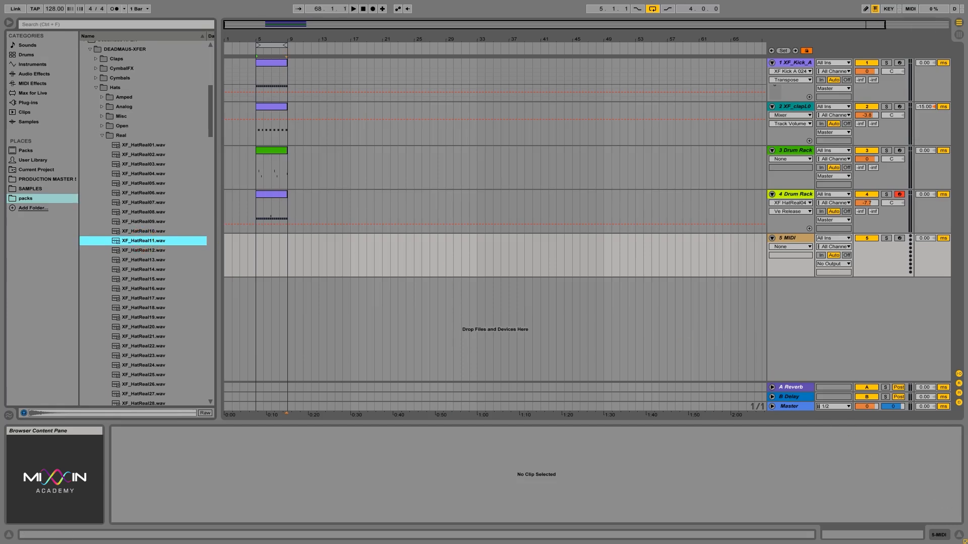
left_click_drag(954, 530, 807, 465)
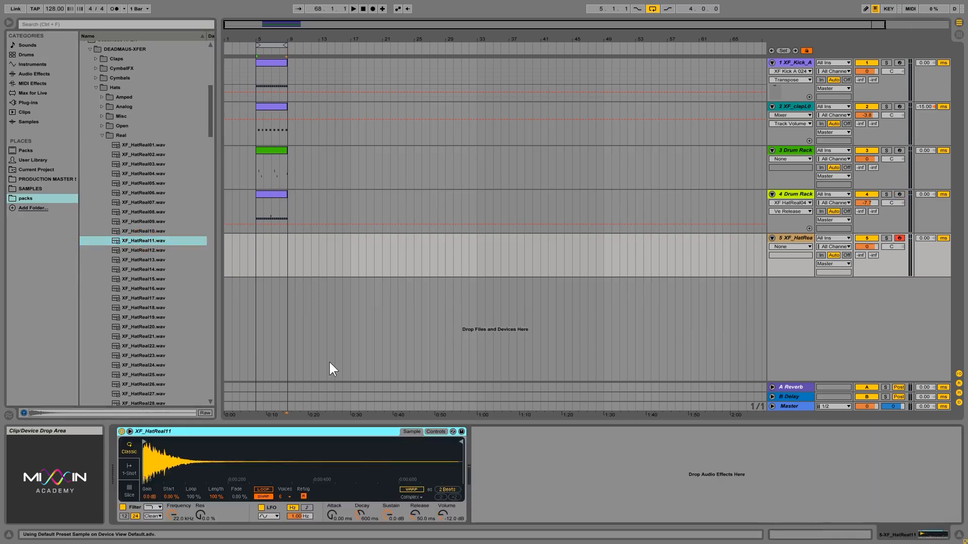
left_click(261, 507)
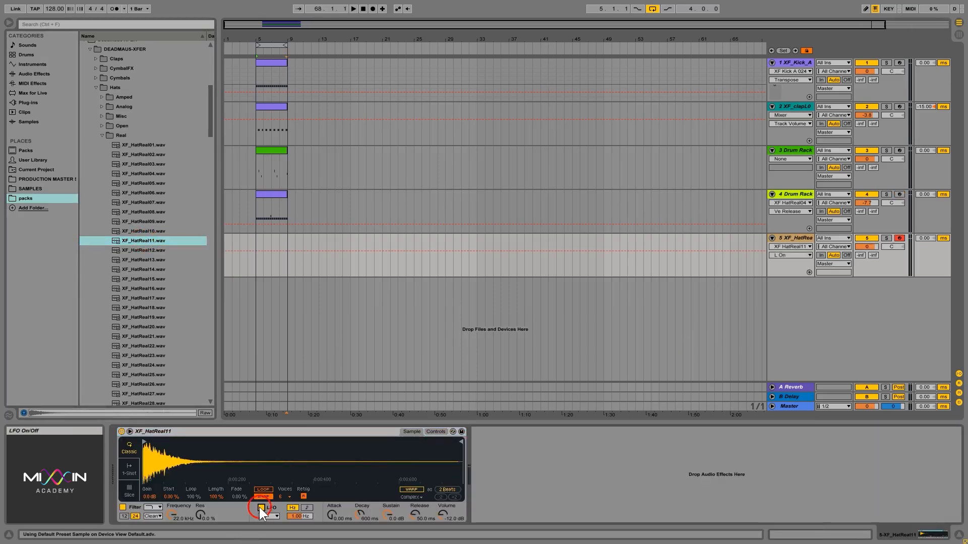
left_click(122, 507)
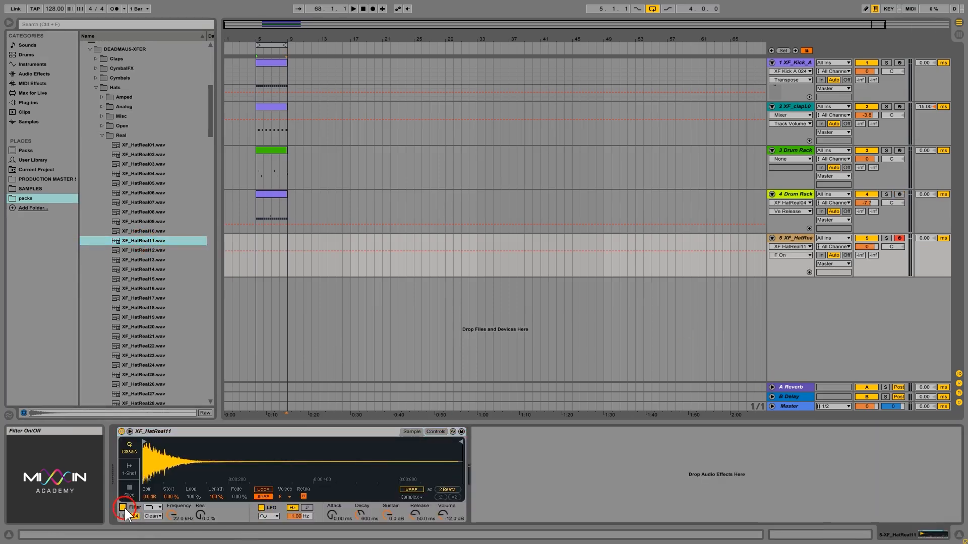
left_click(261, 507)
left_click(302, 145)
Create an empty MIDI clip over bars 5–9 and draw a one-beat C3 note at its start
left_click_drag(257, 242, 291, 243)
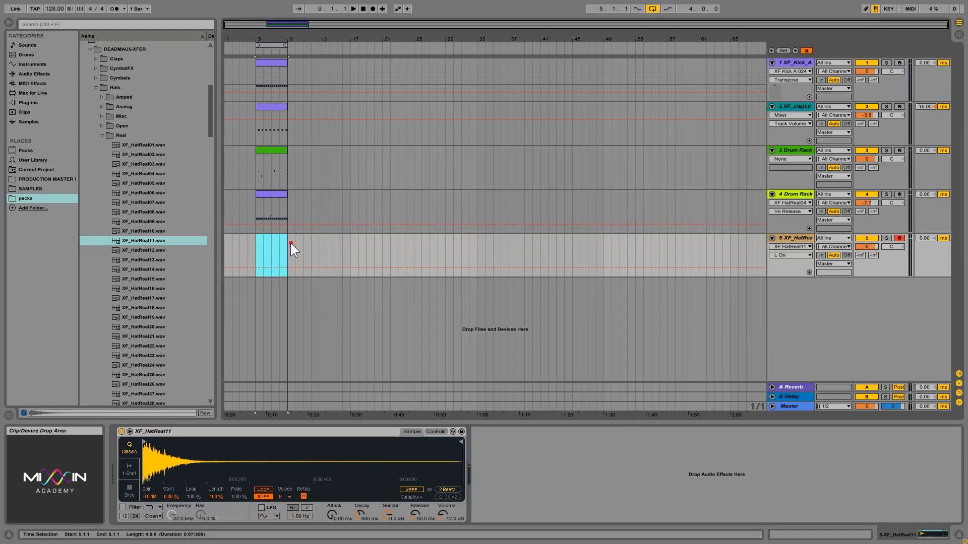
right_click(277, 238)
left_click(316, 292)
double_click(274, 242)
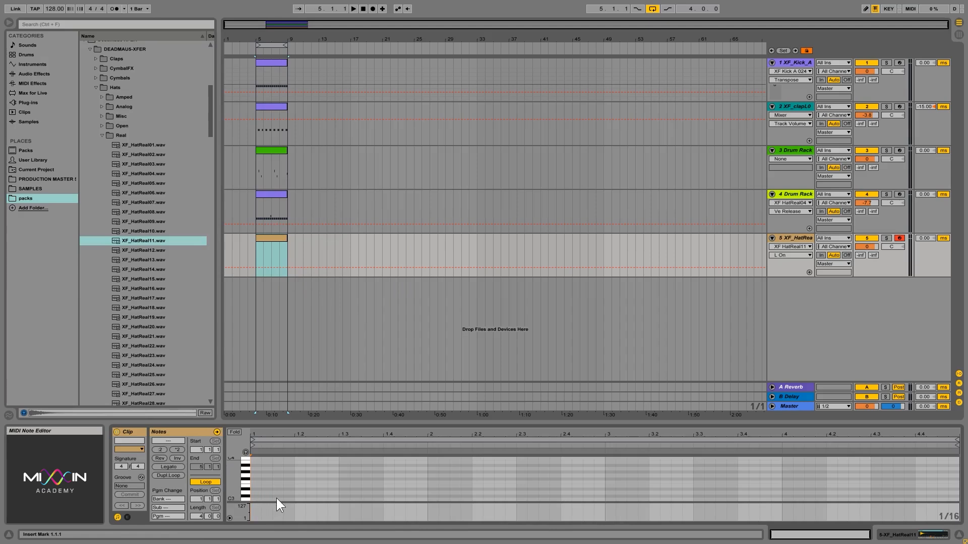
double_click(276, 499)
left_click_drag(286, 500, 251, 499)
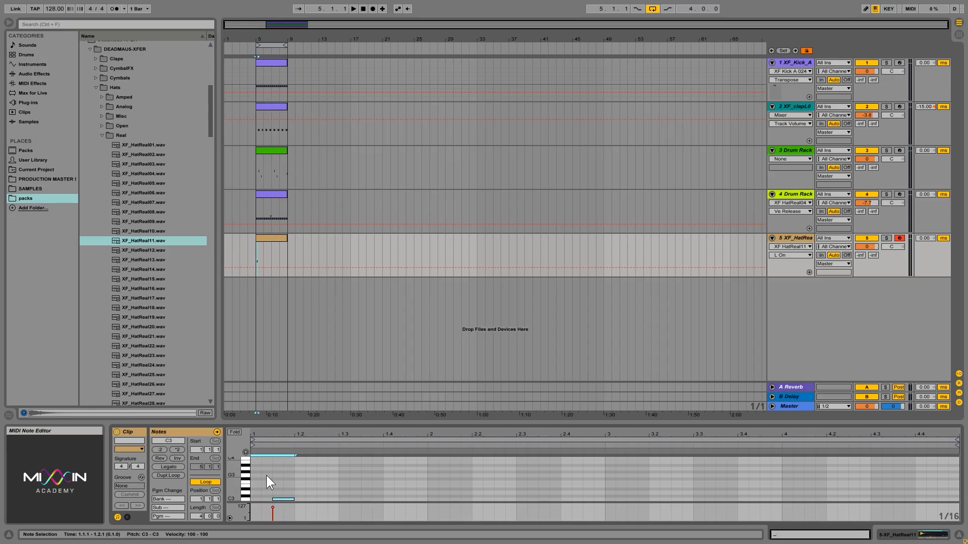
Duplicate the C3 hat note repeatedly to fill four bars with evenly spaced hits
left_click(289, 304)
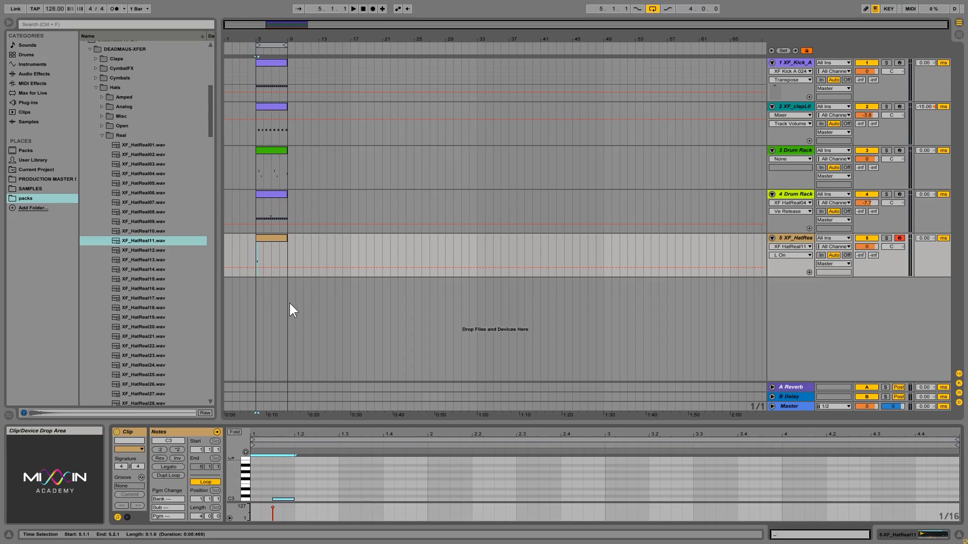
key("ctrl+d")
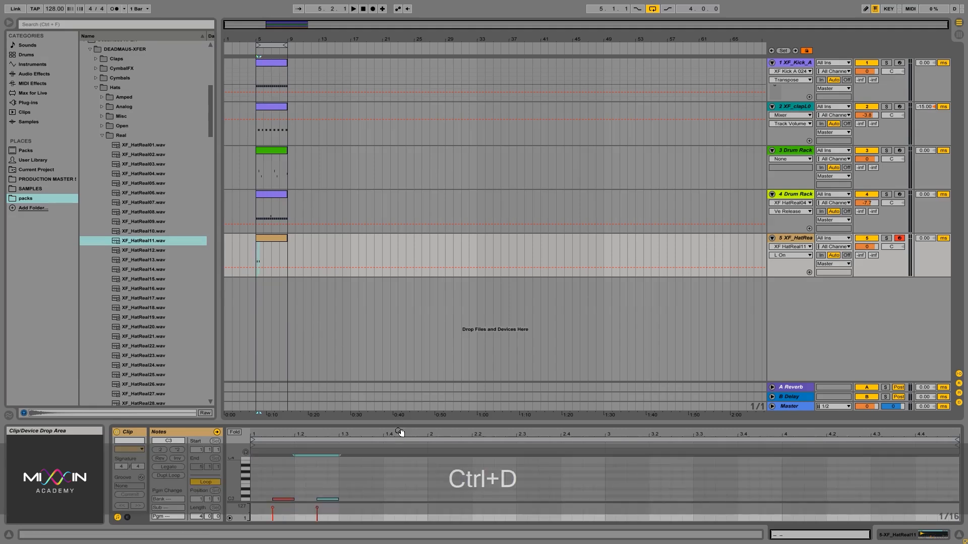
left_click_drag(334, 475, 243, 513)
key("ctrl+d")
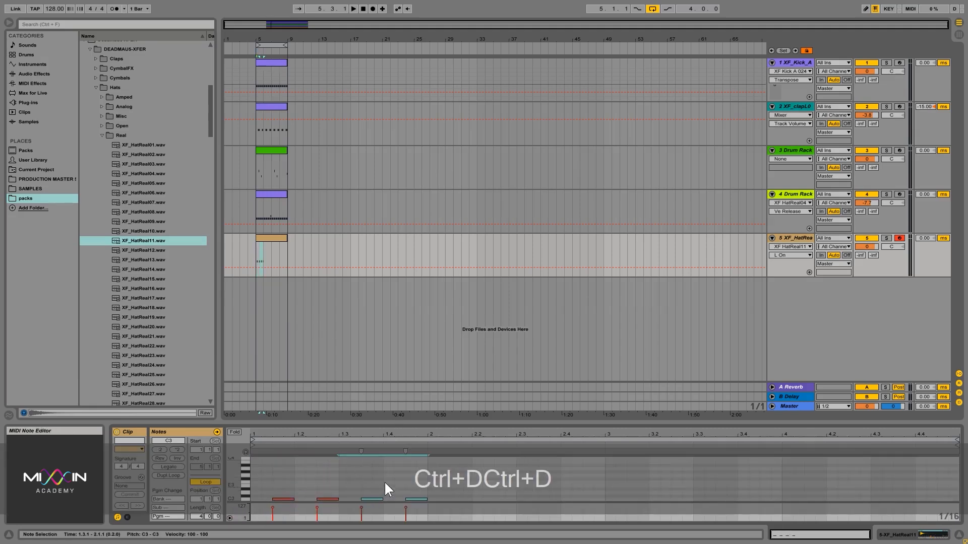
left_click_drag(422, 473, 219, 518)
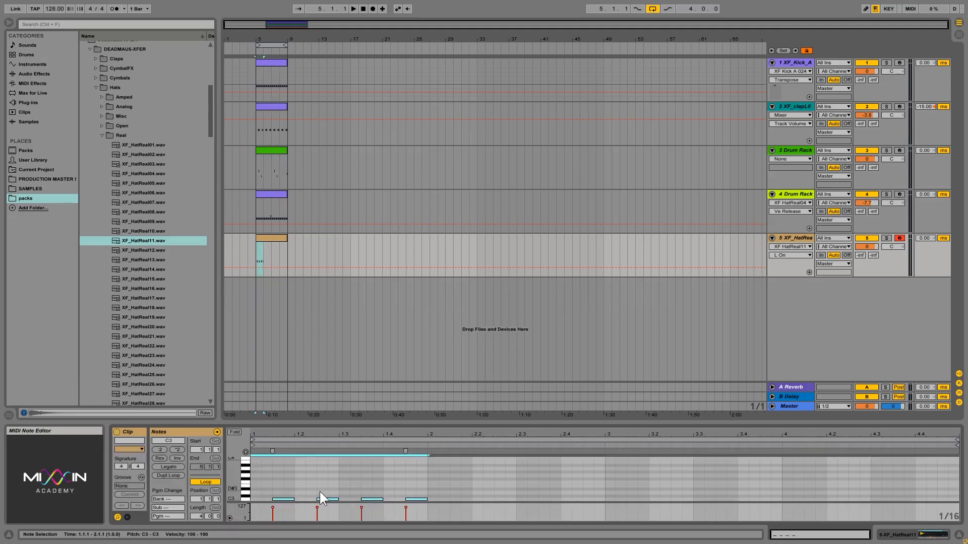
right_click(377, 499)
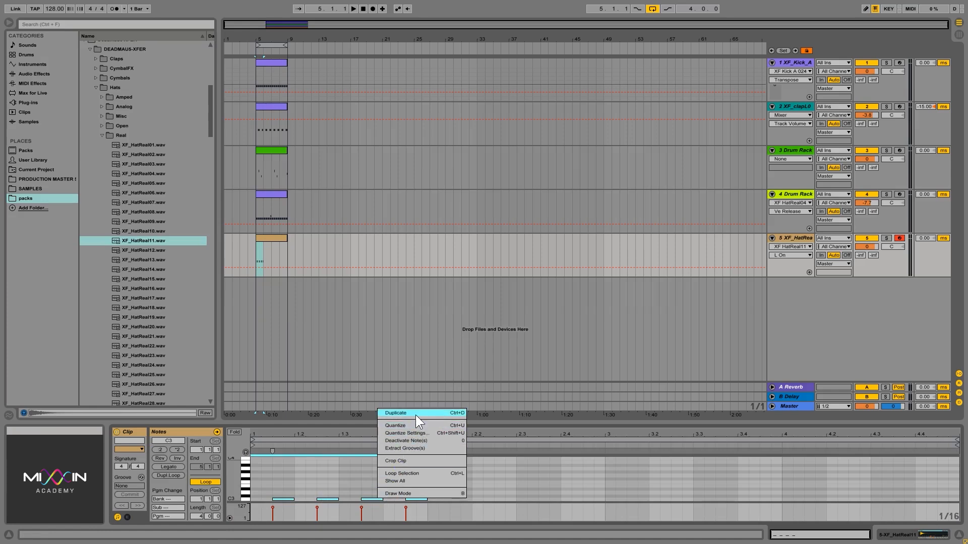
left_click(413, 415)
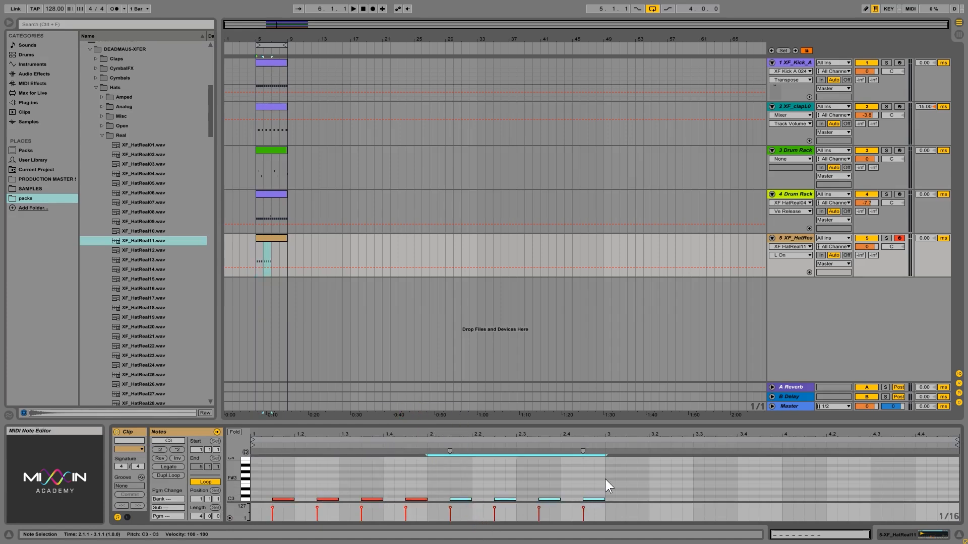
left_click_drag(601, 464, 521, 504)
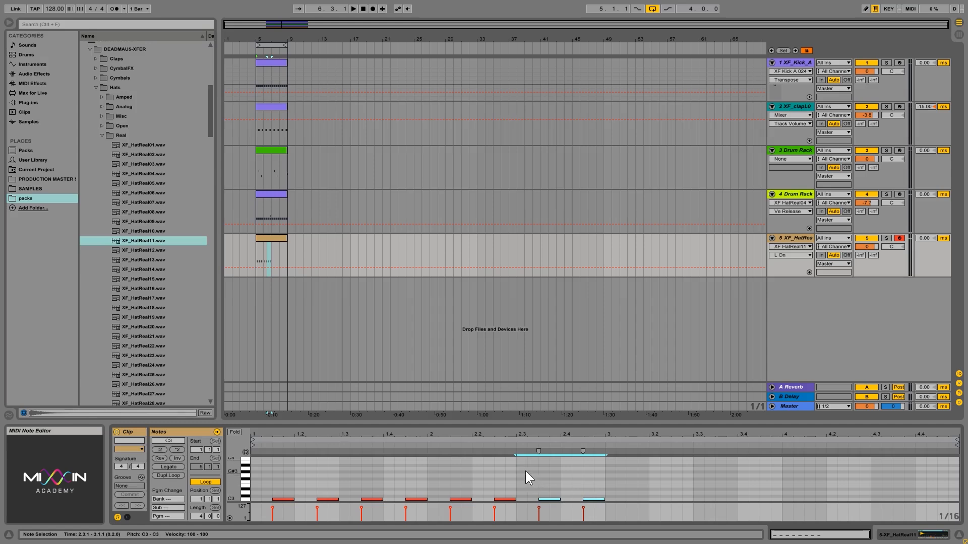
left_click_drag(560, 508, 243, 516)
key("ctrl+d")
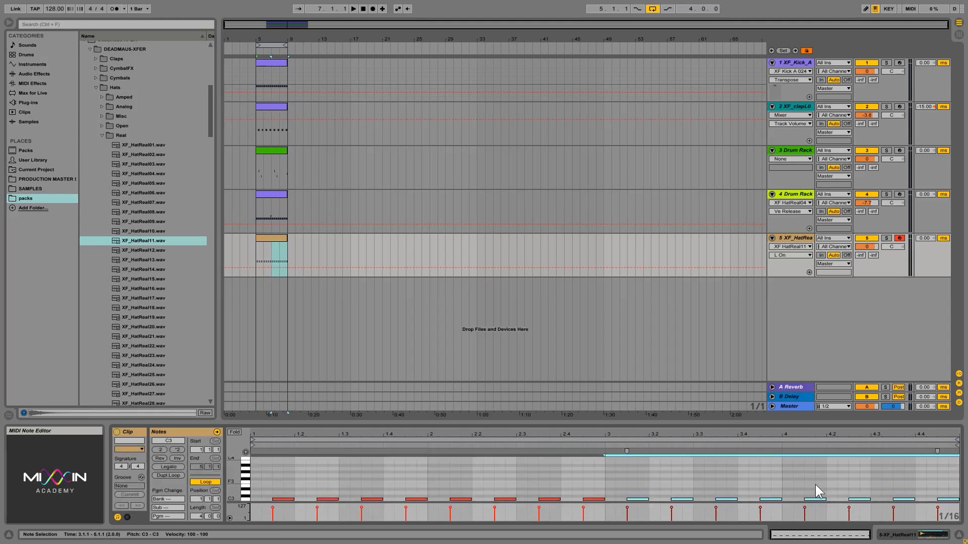
key("space")
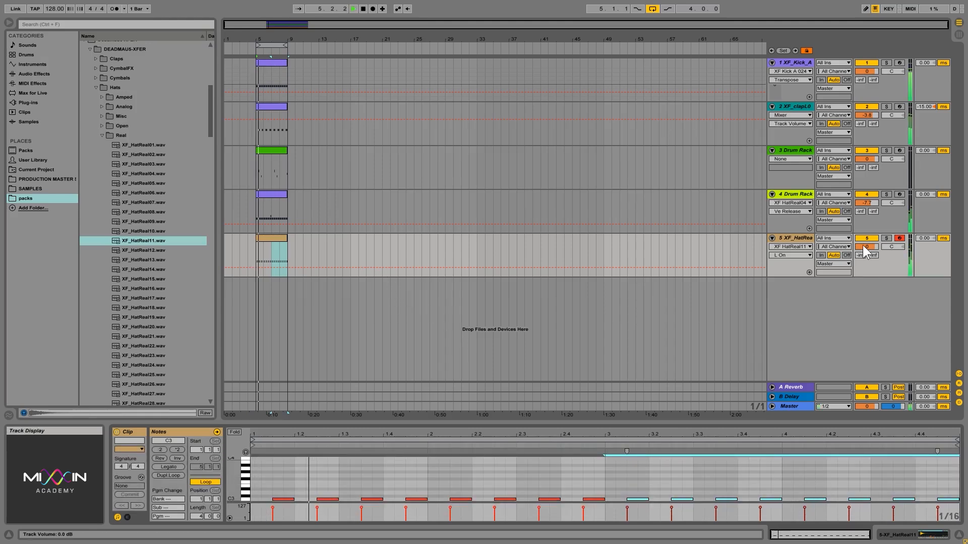
mouse_move(867, 246)
left_mouse_down()
mouse_move(867, 257)
mouse_move(867, 245)
left_mouse_up()
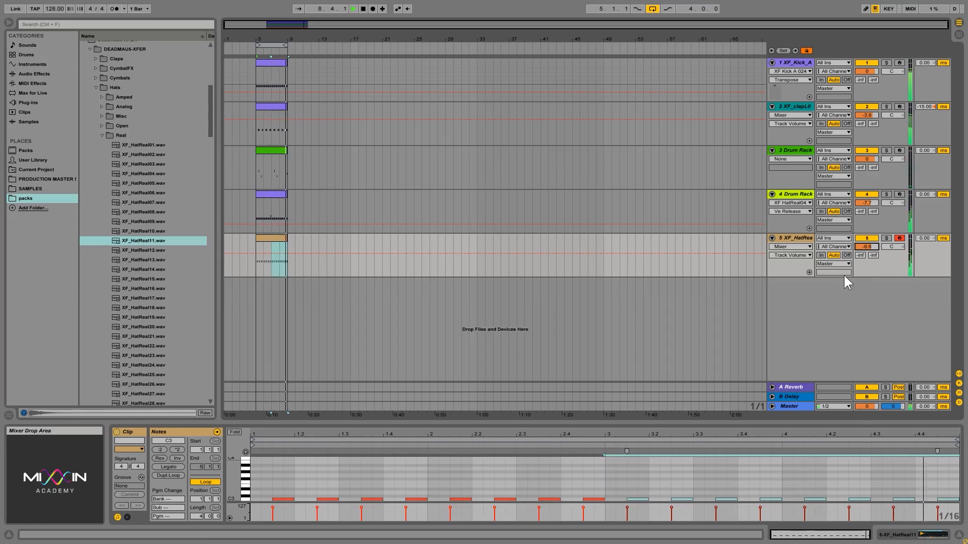
left_click_drag(874, 245, 874, 238)
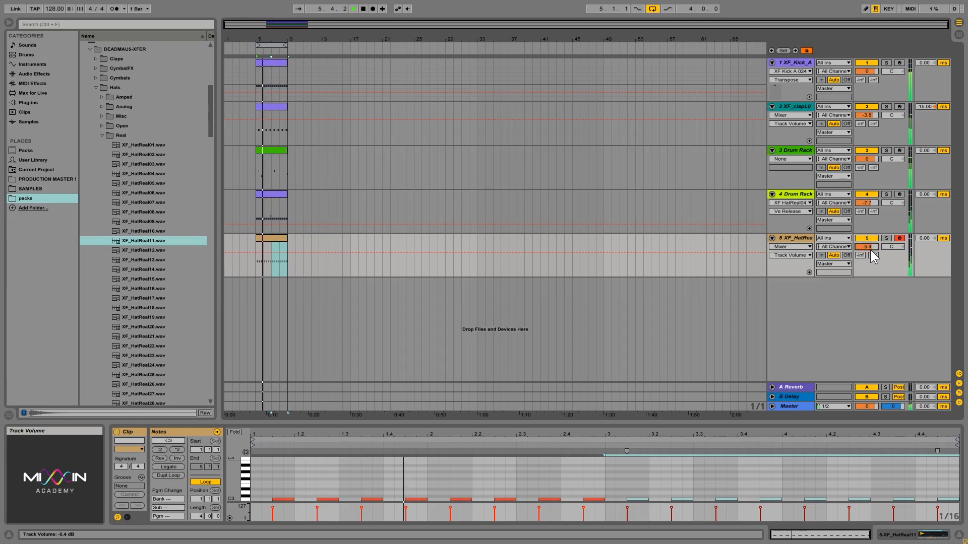
key("space")
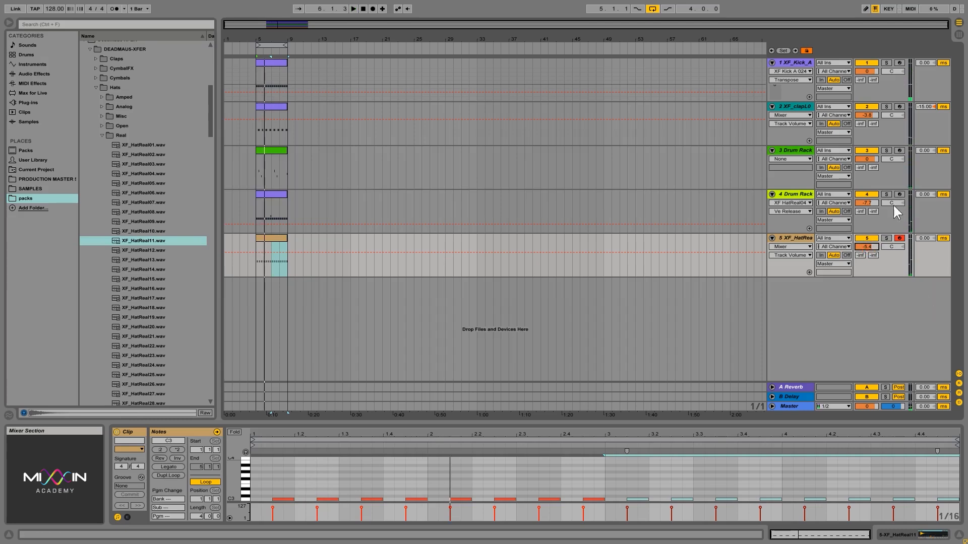
left_click(802, 195)
left_click(794, 237)
left_click(791, 193)
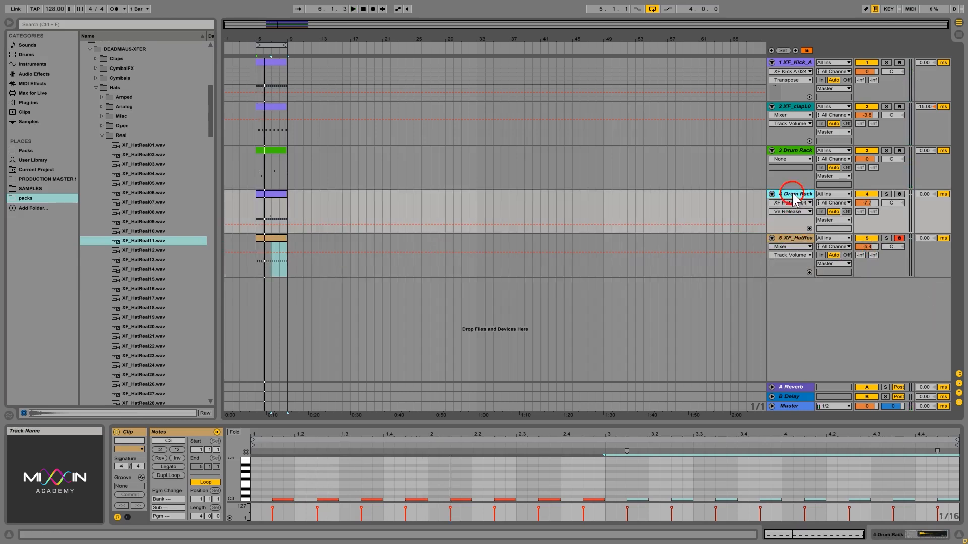
left_click(805, 247)
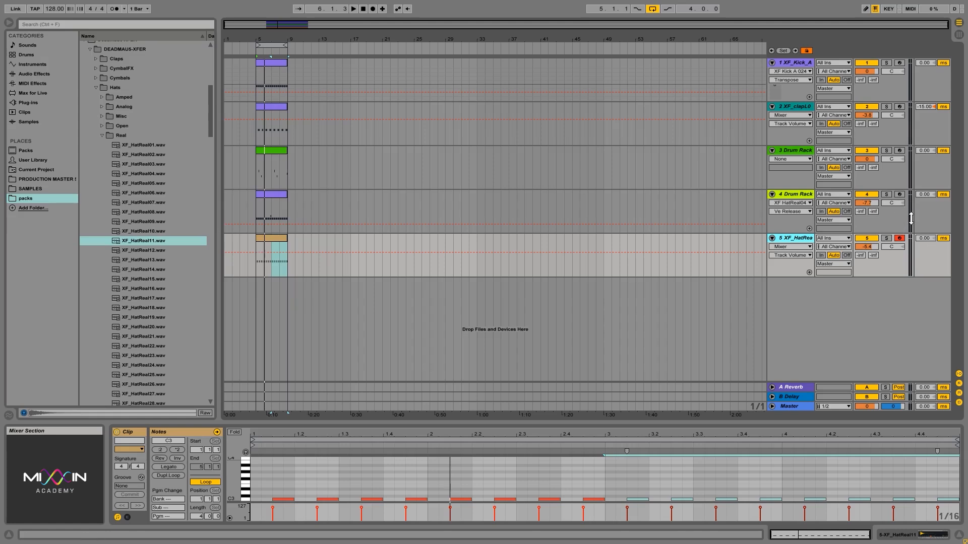
key("space")
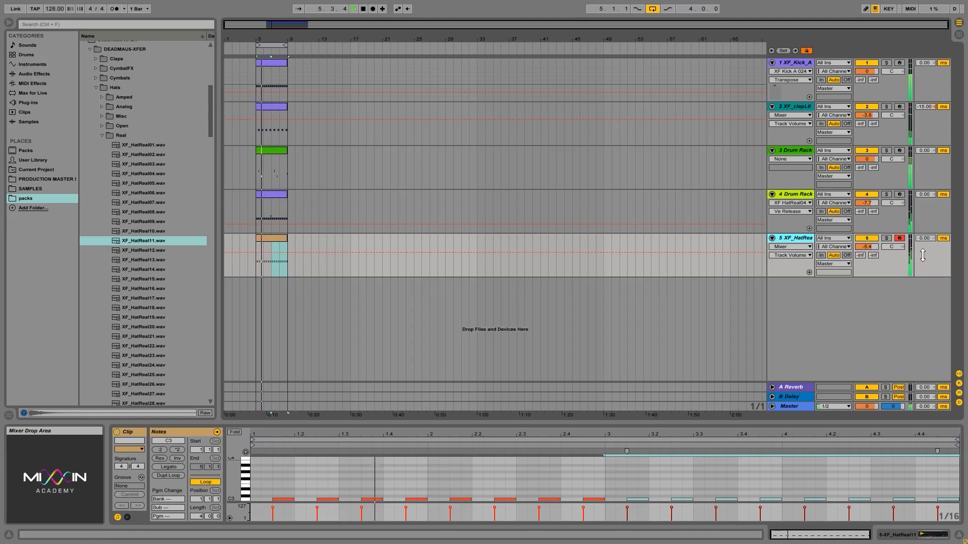
key("space")
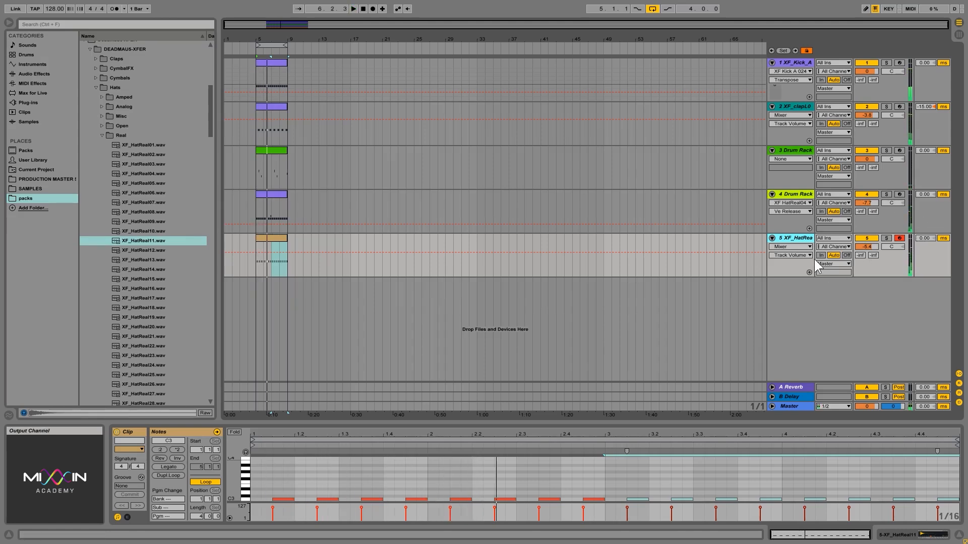
left_click(806, 240)
left_click(789, 195)
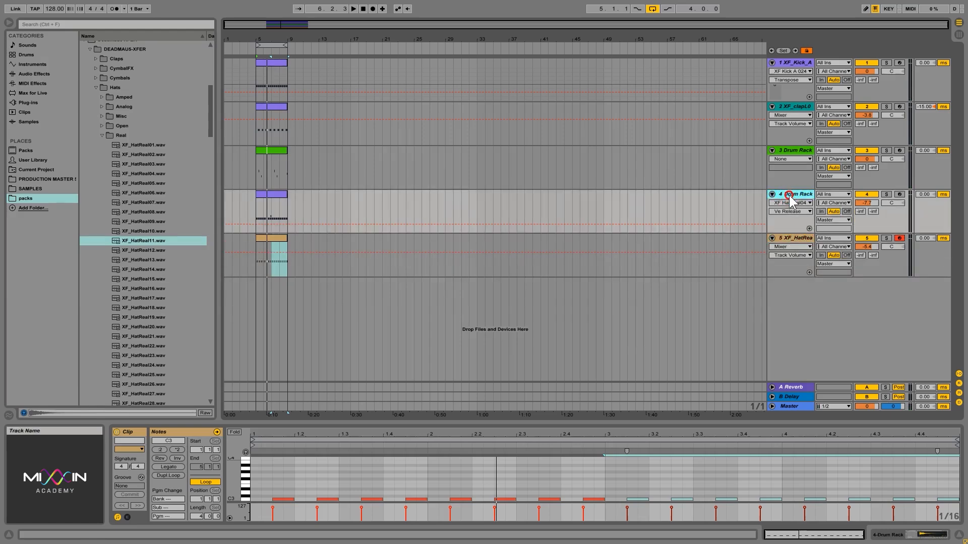
left_click(795, 242)
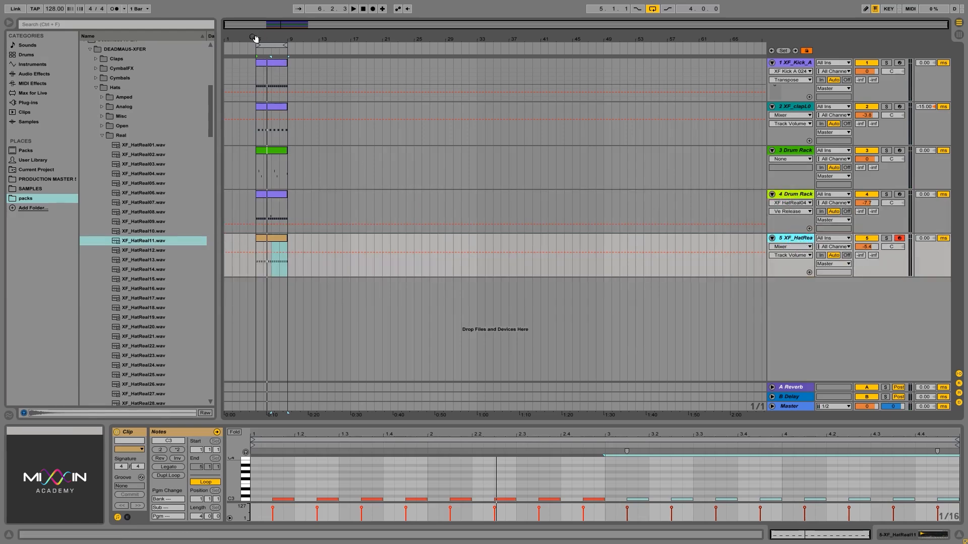
Halve the length of the Drum Rack clip's XF_HatReal01 notes, then show the XF_HatReal11 sampler
left_click_drag(262, 37, 263, 81)
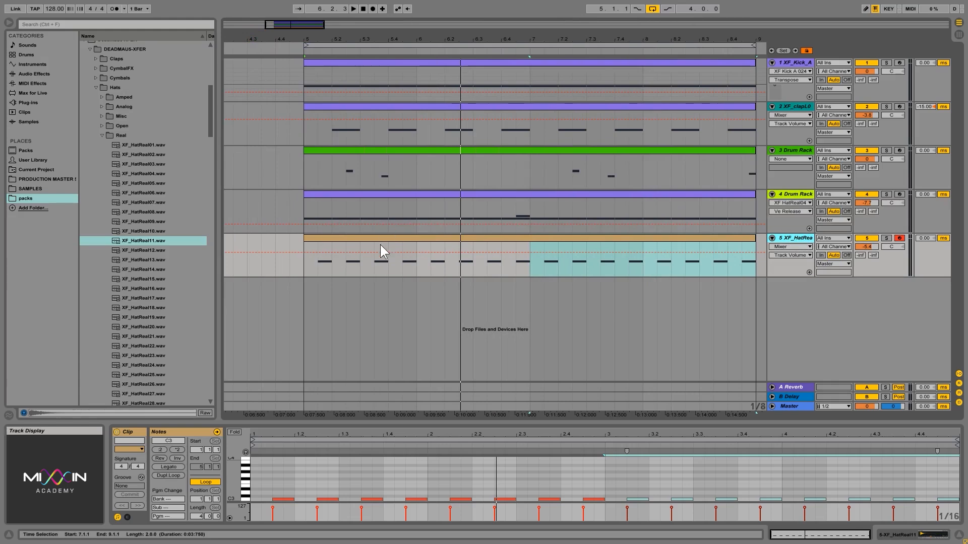
left_click(486, 194)
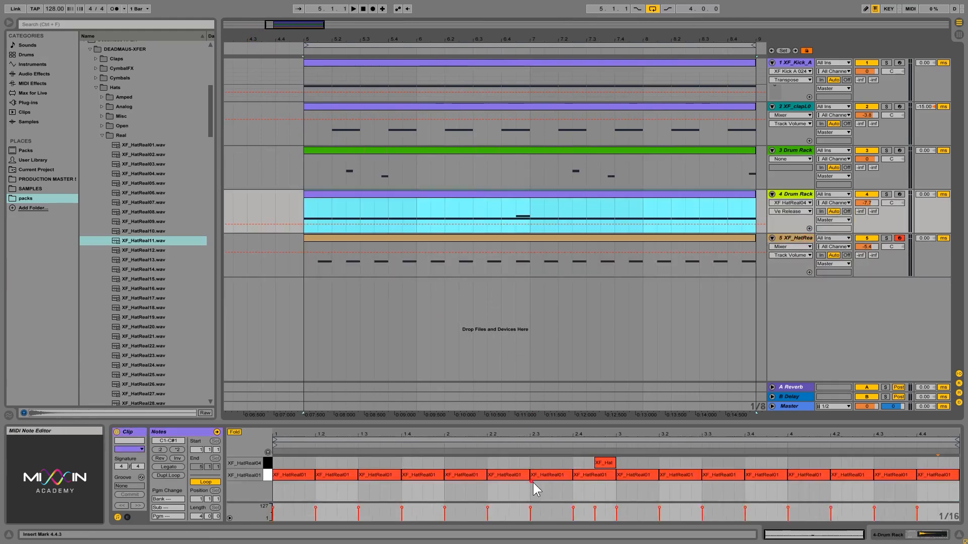
left_click(927, 497)
left_click_drag(928, 496, 291, 477)
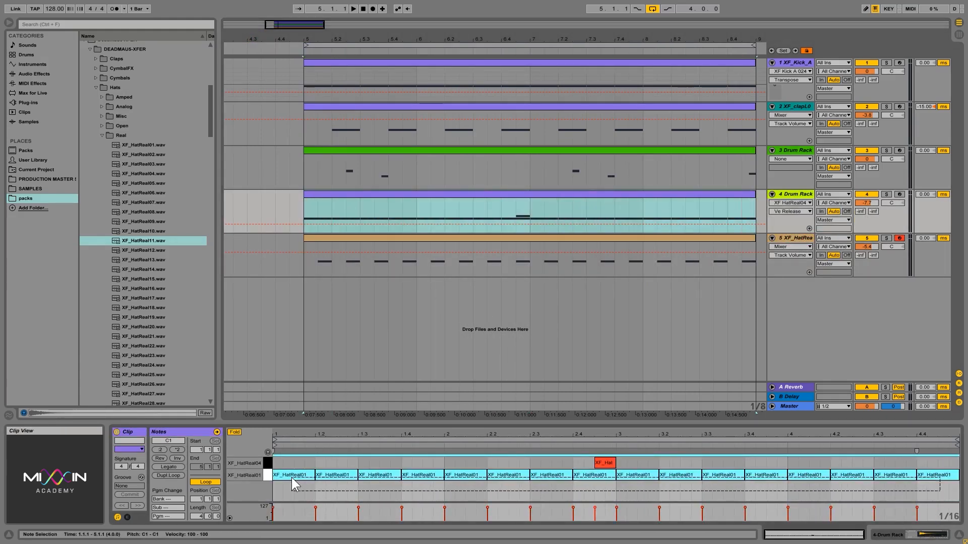
key("shift+Left")
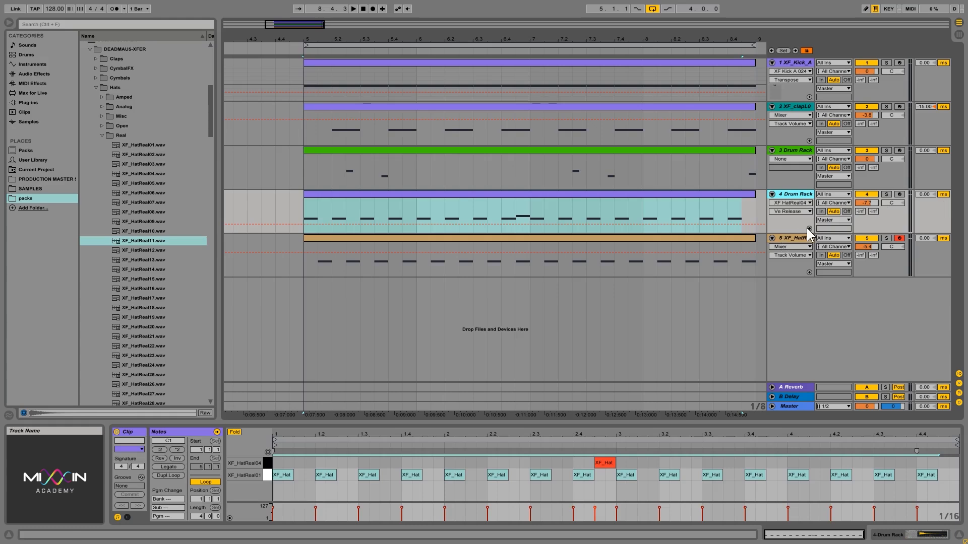
left_click(792, 238)
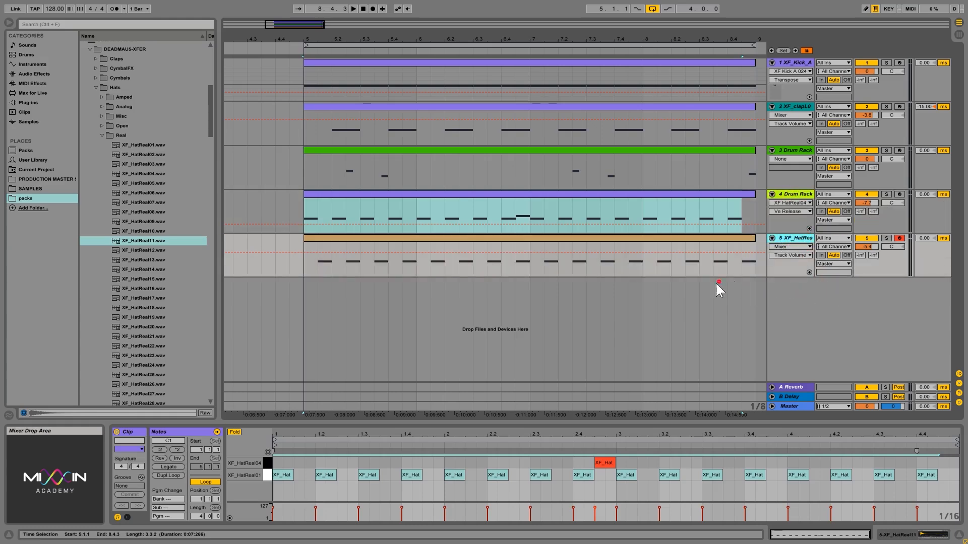
left_click(610, 255)
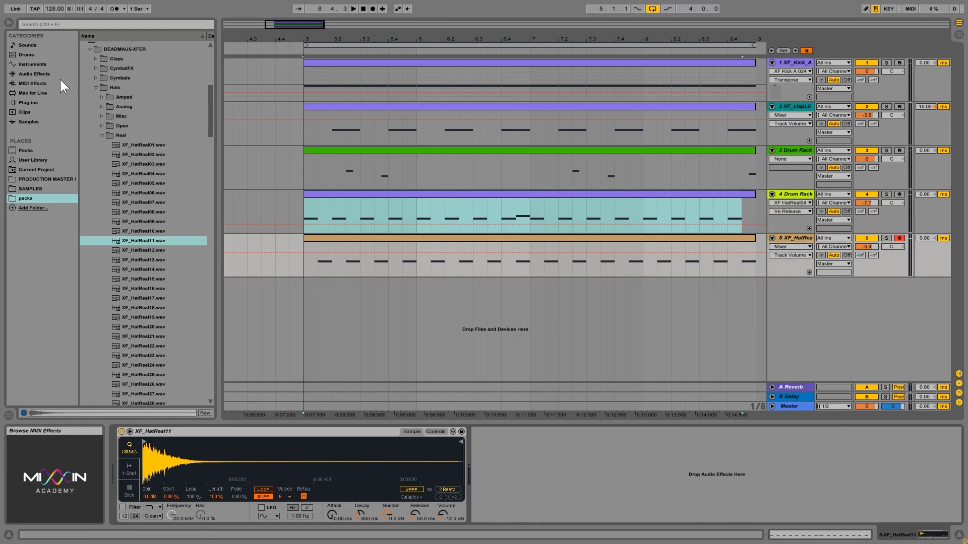
Add a Utility after the XF_HatReal11 sampler with its channel mode set to Swap
left_click(35, 72)
left_click_drag(96, 361, 622, 479)
left_click(496, 478)
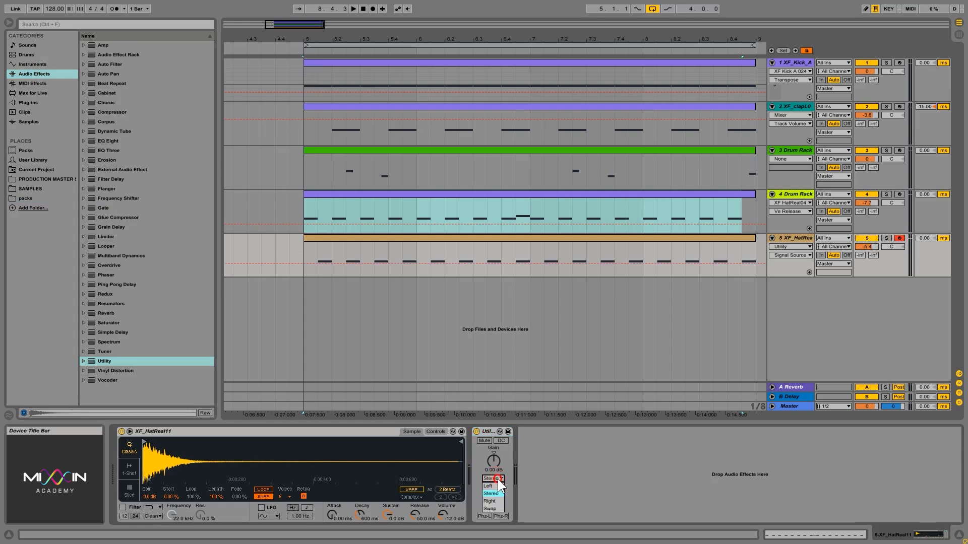
left_click(489, 508)
Audition the swapped hats and lower the hat track volume to about -7.6 dB
key("space")
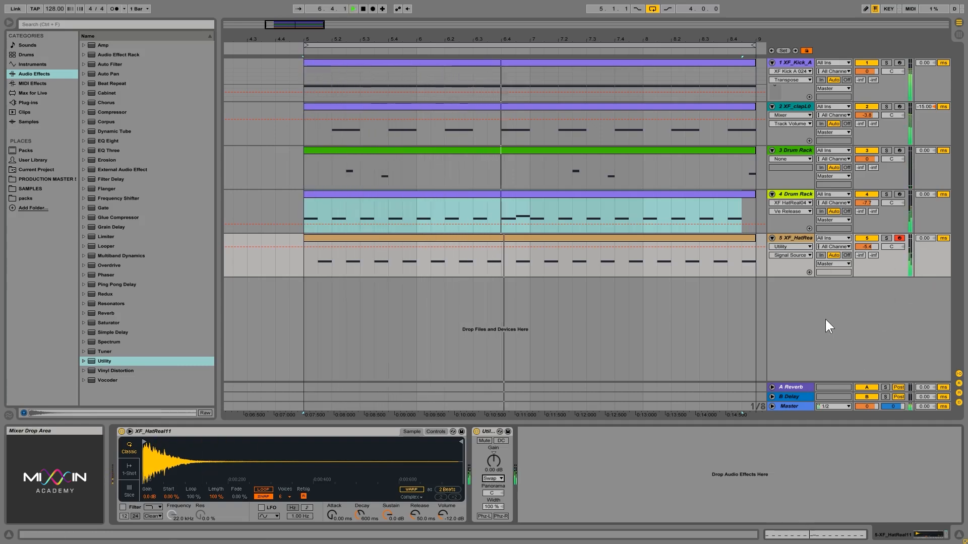
left_click(535, 259)
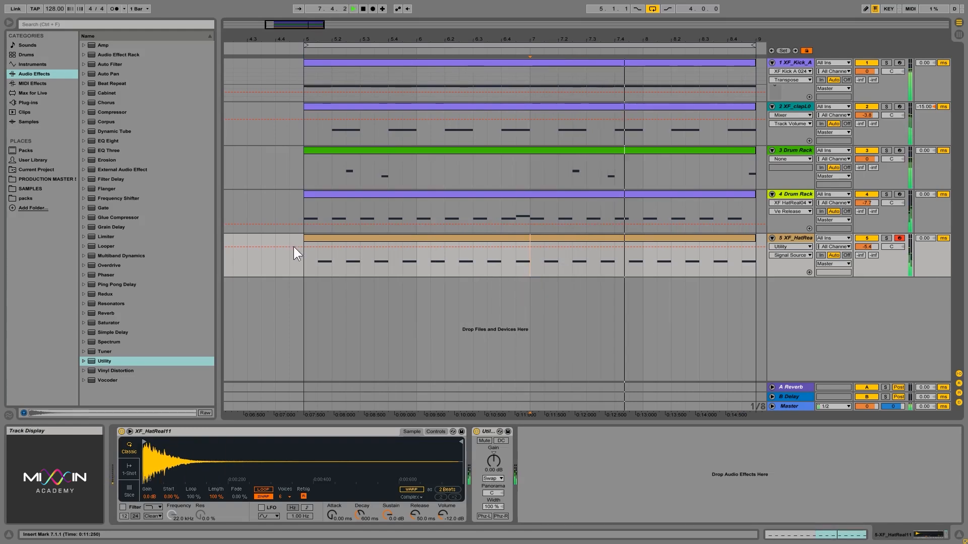
left_click(313, 269)
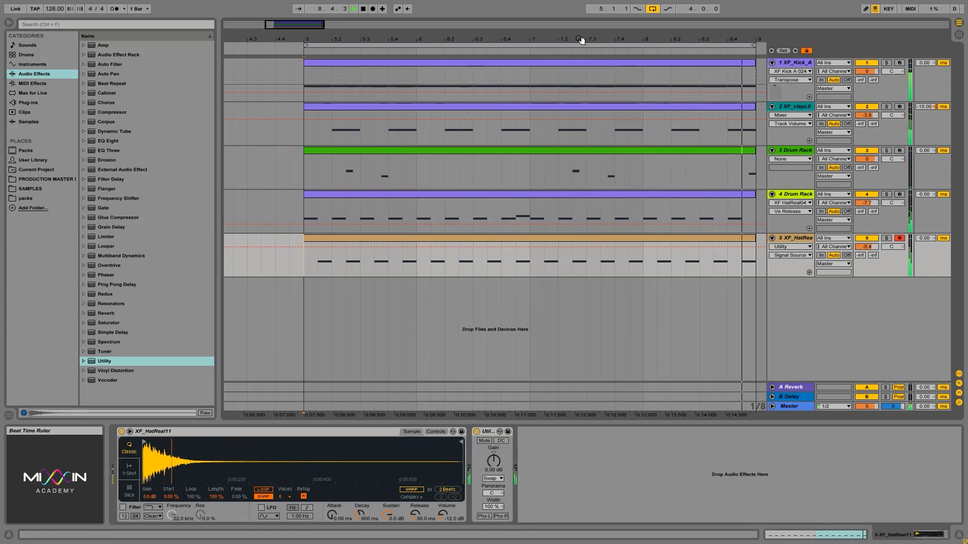
left_click_drag(578, 39, 579, 35)
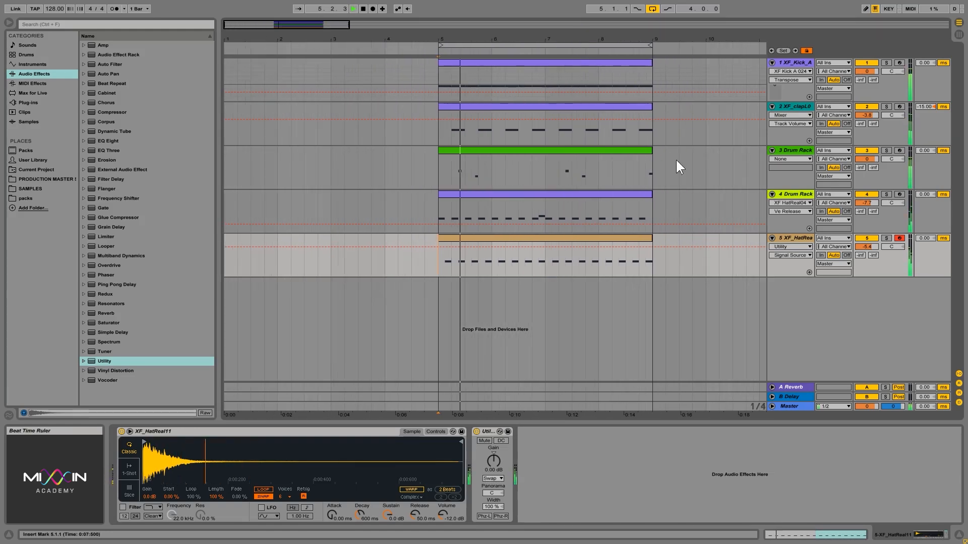
left_click(804, 236)
left_click_drag(874, 245, 875, 249)
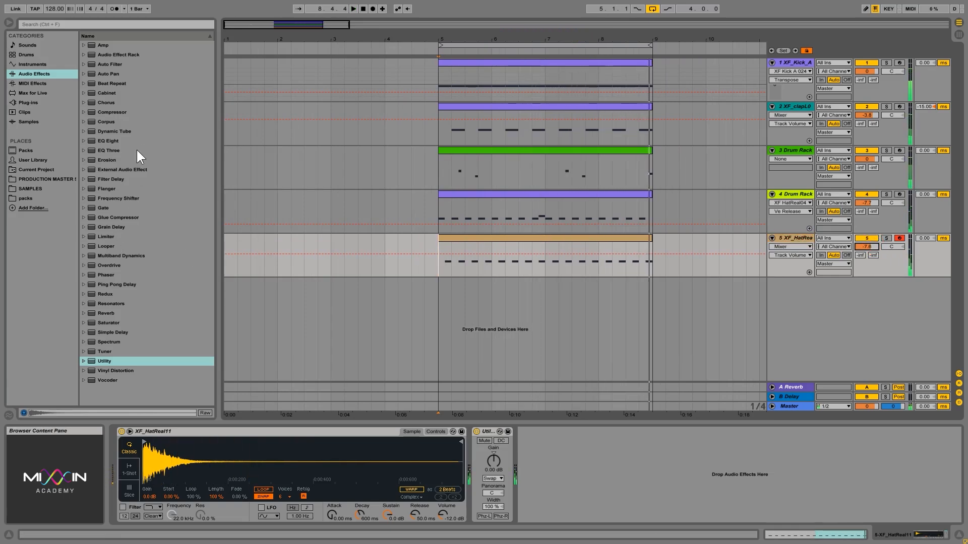
Open the Perc > ShakersTambs folder and audition XF_ShakerTamb003 through XF_ShakerTamb023
left_click(39, 197)
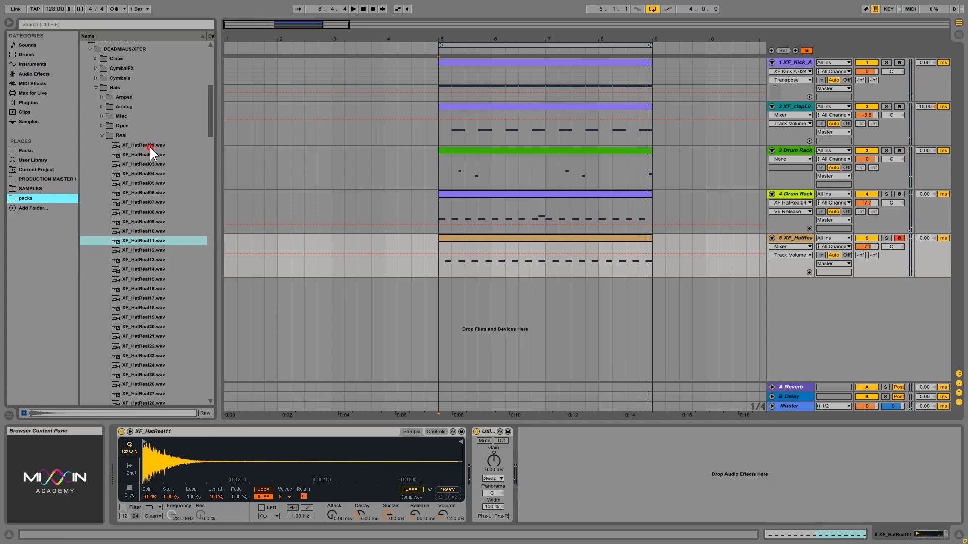
left_click(103, 132)
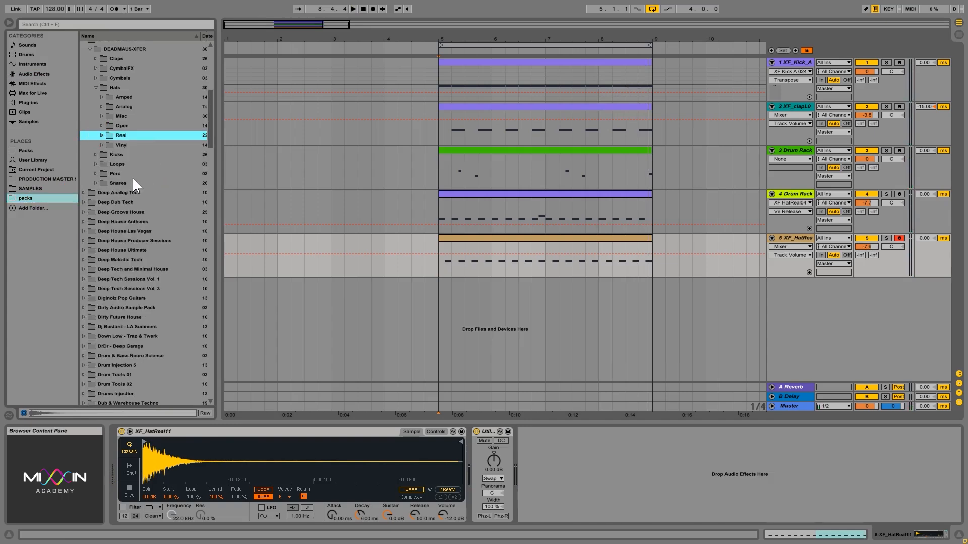
double_click(116, 174)
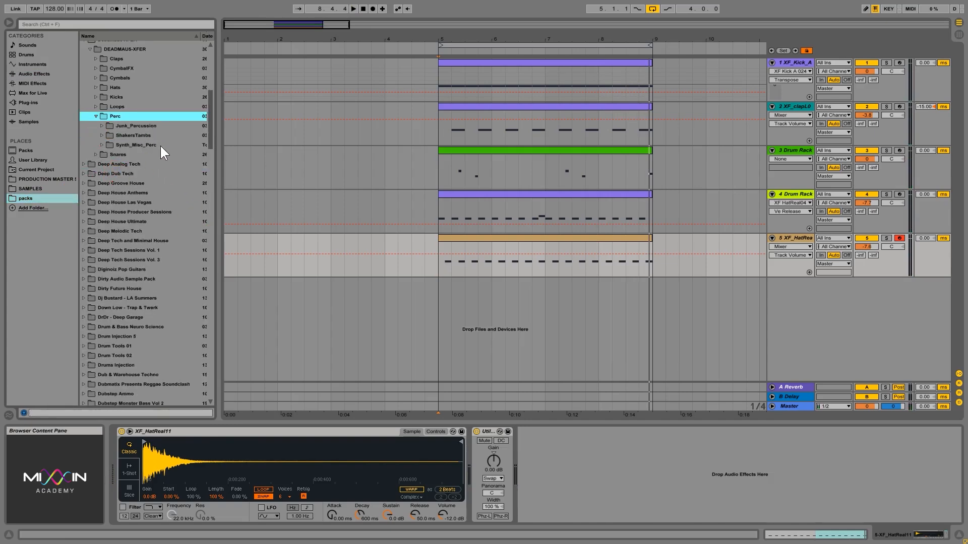
double_click(143, 136)
left_click(155, 163)
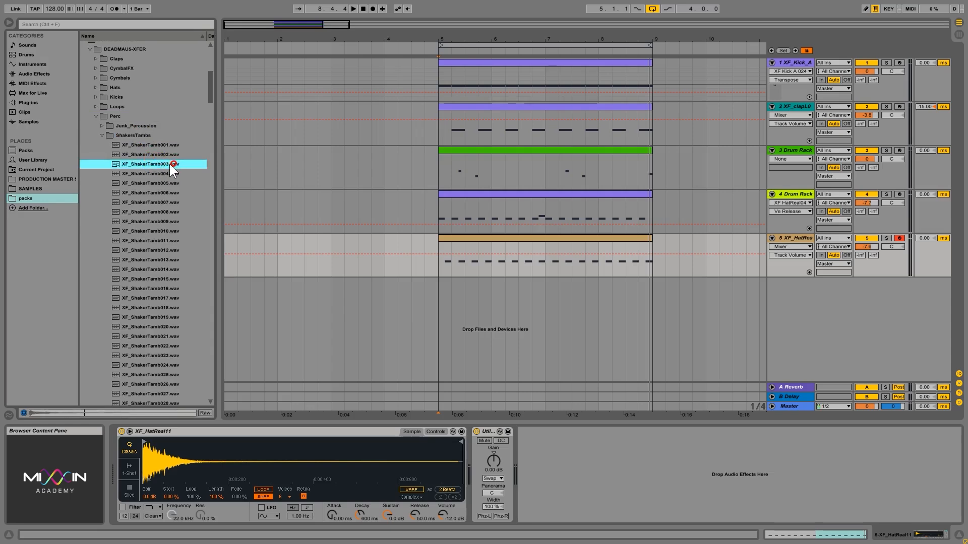
key("Down")
key("Down")
key("Down")
key("Down")
key("Down")
key("Down")
key("Down")
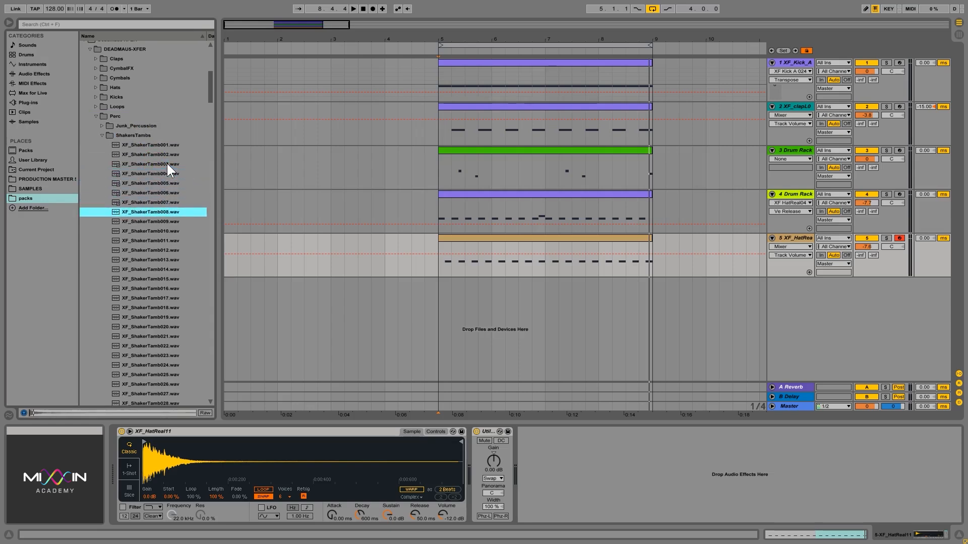
key("Down")
key("Down")
key("Down")
key("Down")
key("Down")
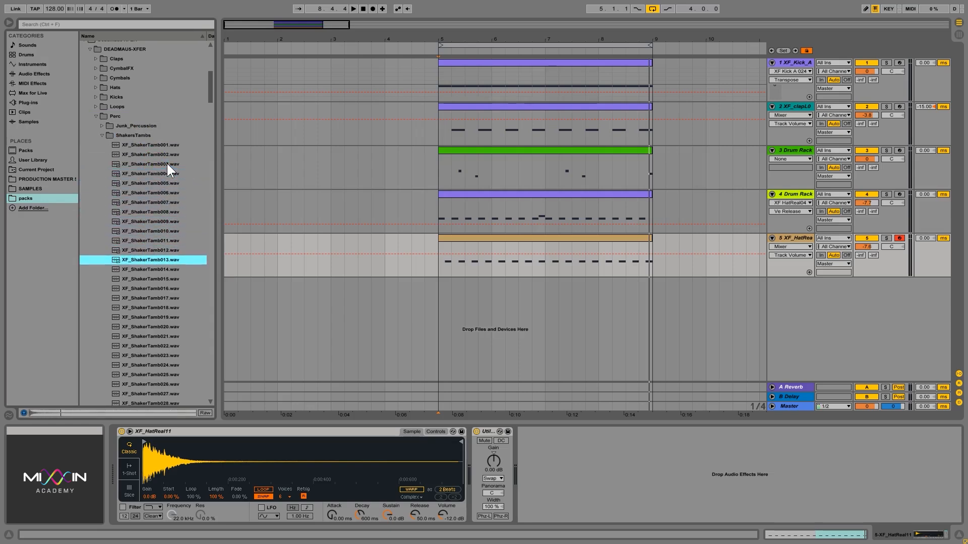
key("Down")
key("Down")
key("Down")
key("Down")
key("Down")
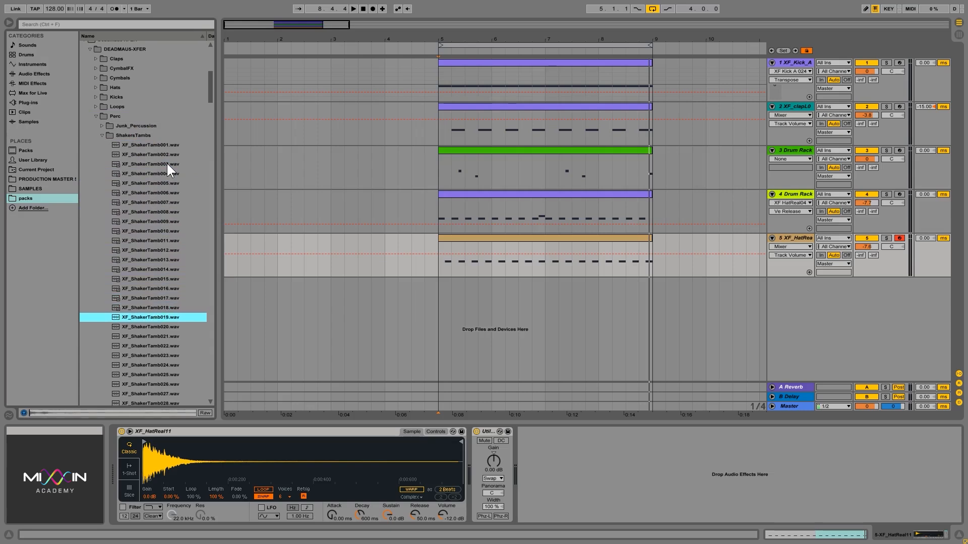
key("Down")
key("Down")
key("Down")
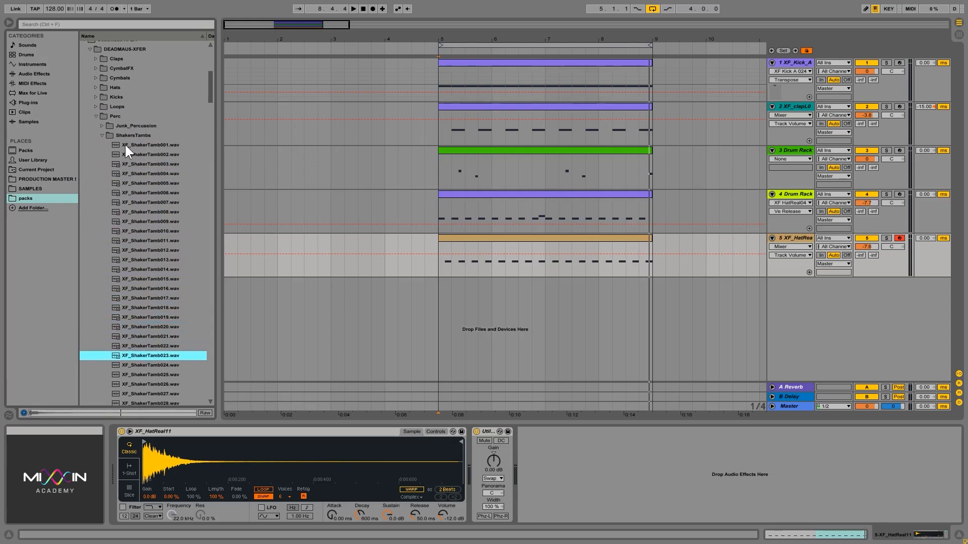
Audition shaker samples further down, from XF_ShakerTamb027 to about XF_ShakerTamb092
scroll(158, 199, "down", 3)
scroll(158, 202, "down", 5)
left_click(153, 212)
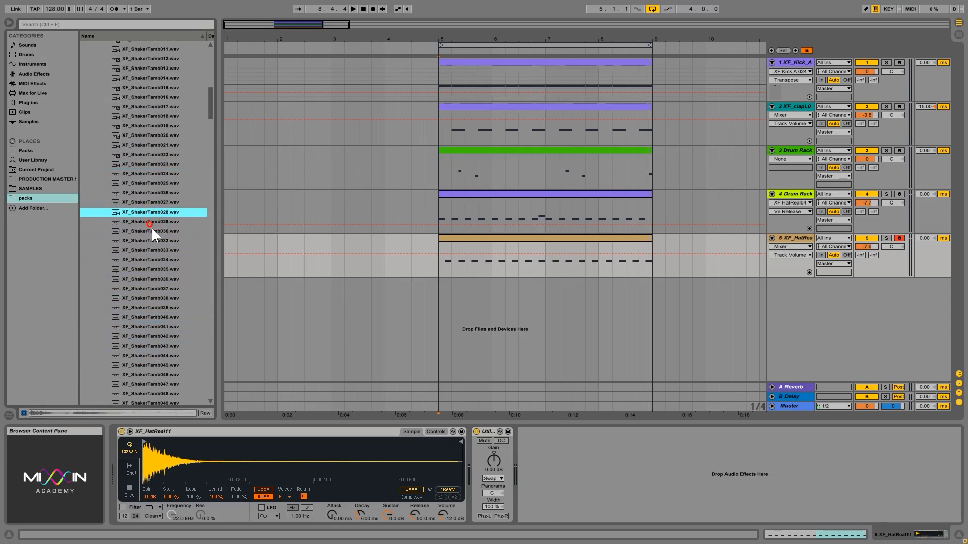
left_click(150, 222)
left_click(153, 231)
left_click(144, 203)
left_click(159, 258)
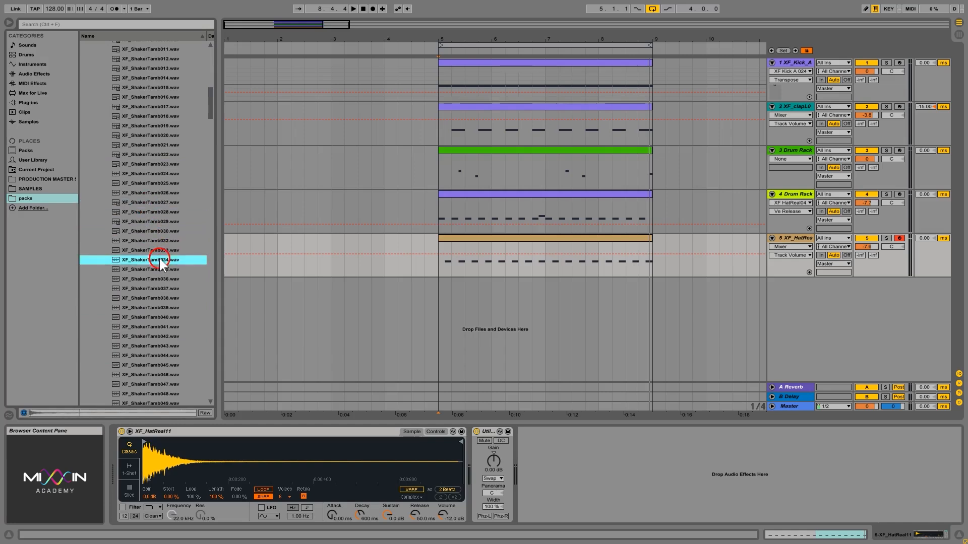
left_click(149, 282)
left_click(155, 291)
left_click(151, 306)
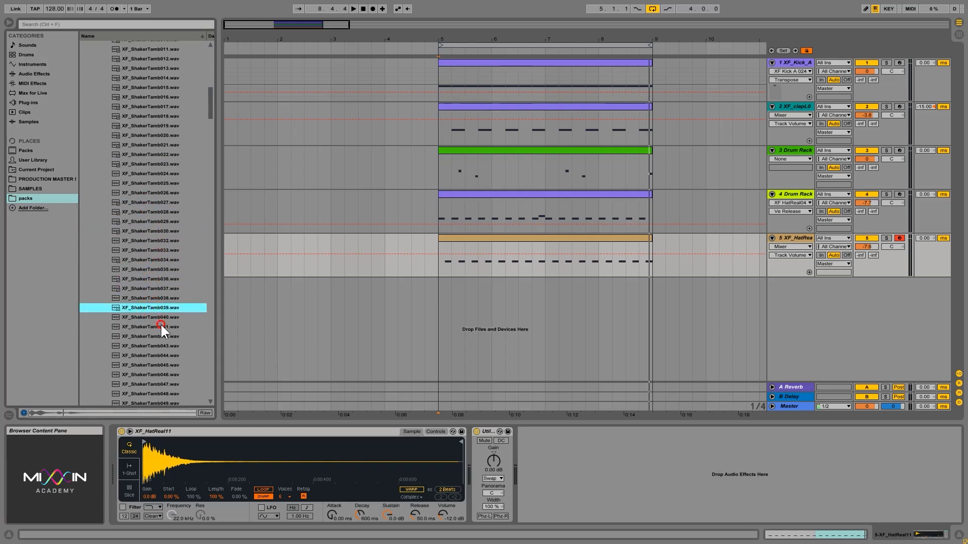
scroll(161, 318, "down", 2)
left_click(146, 300)
left_click(150, 317)
left_click(147, 355)
left_click(144, 375)
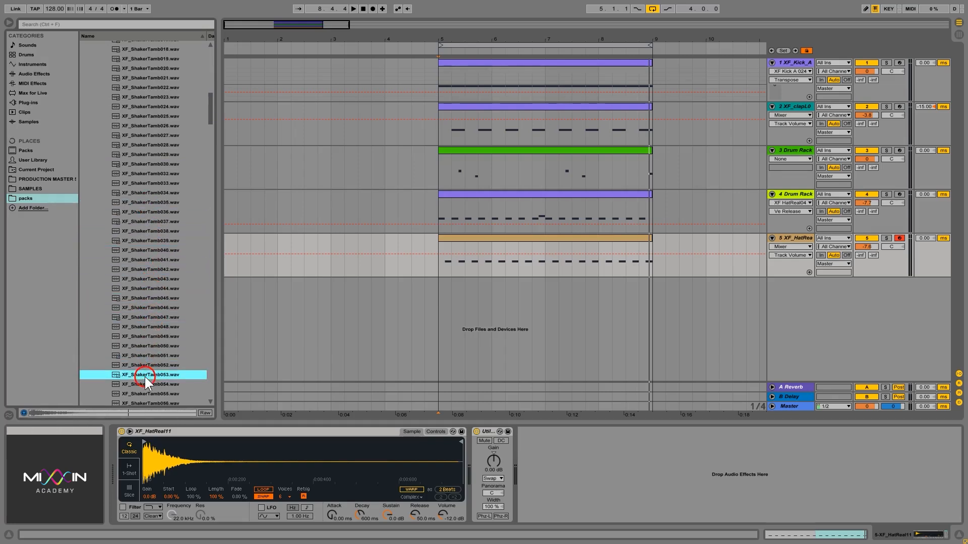
scroll(151, 352, "down", 3)
scroll(162, 334, "down", 6)
left_click(156, 183)
left_click(158, 243)
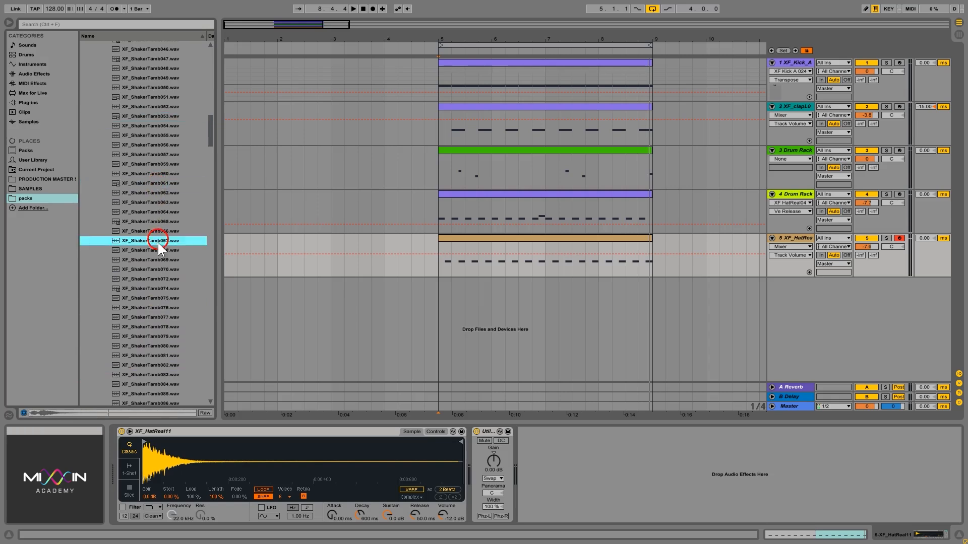
left_click(154, 298)
left_click(153, 327)
left_click(147, 355)
scroll(156, 316, "down", 6)
left_click(150, 259)
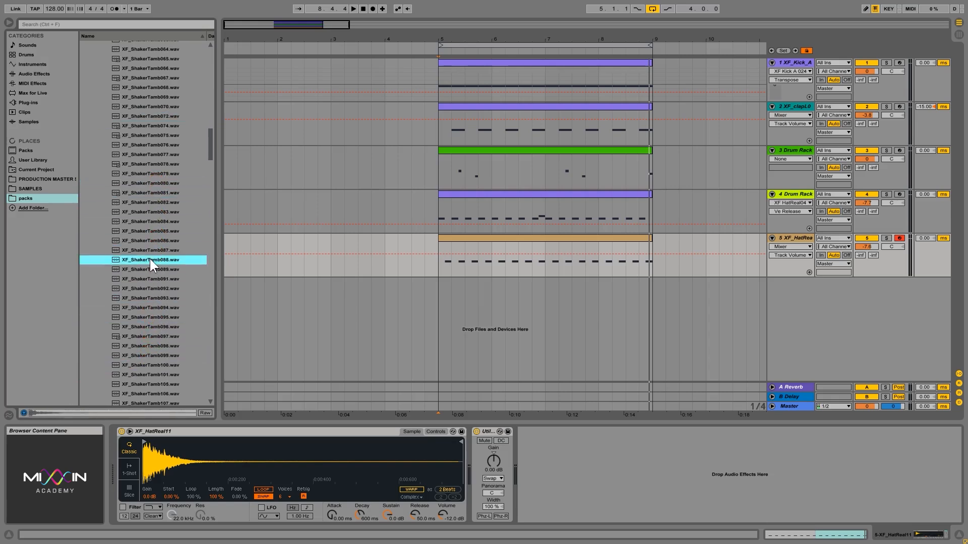
left_click(156, 288)
left_click(144, 327)
left_click(162, 336)
Audition the remaining shakers, ShakerTamb107 through ShakerTamb220, then collapse the folder
scroll(165, 301, "down", 6)
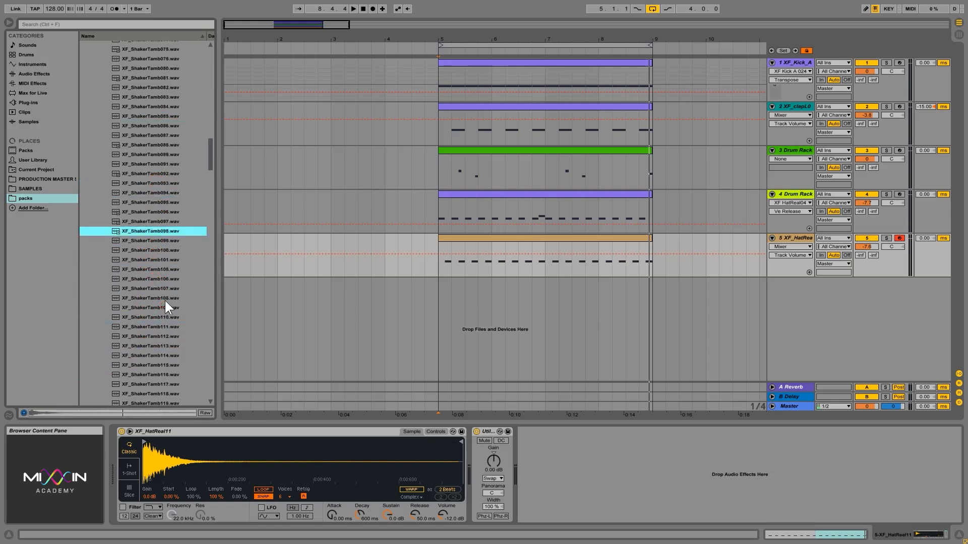
left_click(149, 240)
left_click(148, 288)
left_click(146, 336)
left_click(149, 356)
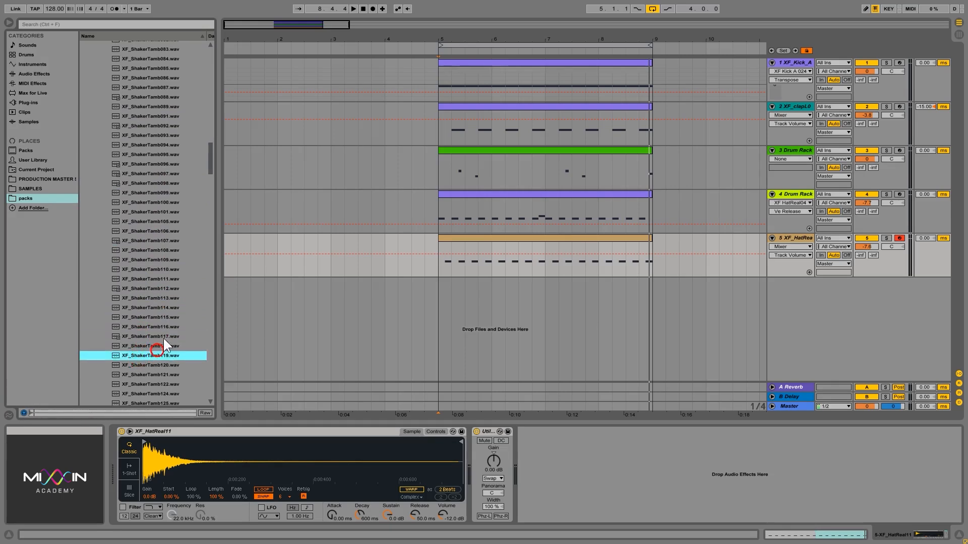
scroll(156, 323, "down", 3)
left_click(153, 307)
left_click(152, 346)
left_click(151, 375)
scroll(169, 314, "down", 6)
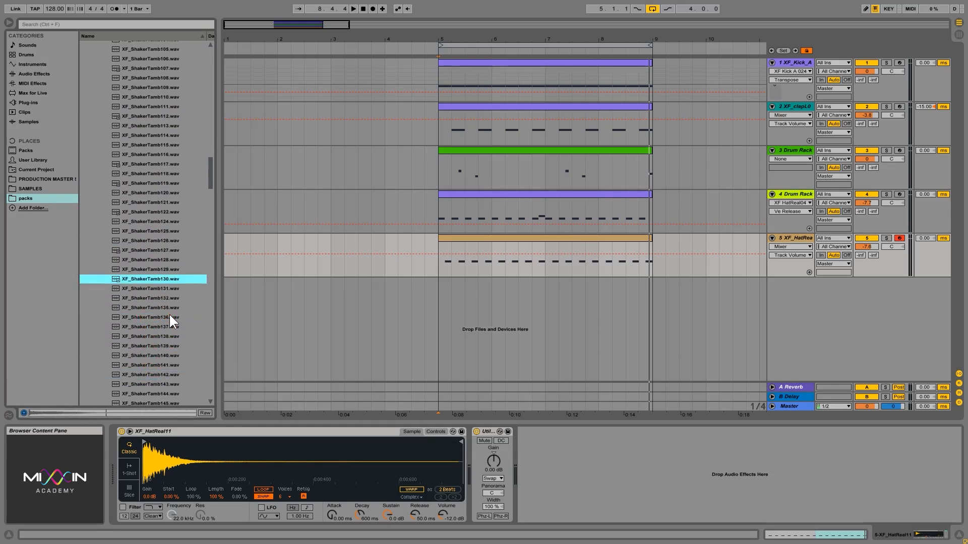
left_click(152, 269)
left_click(144, 318)
left_click(143, 366)
left_click(152, 385)
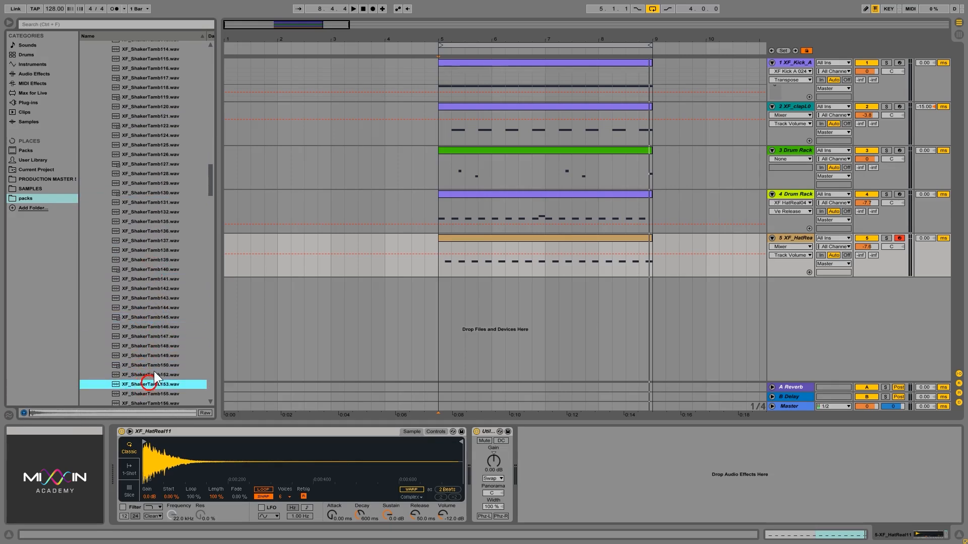
scroll(162, 322, "down", 3)
scroll(163, 323, "down", 3)
left_click(145, 288)
left_click(146, 346)
left_click(149, 374)
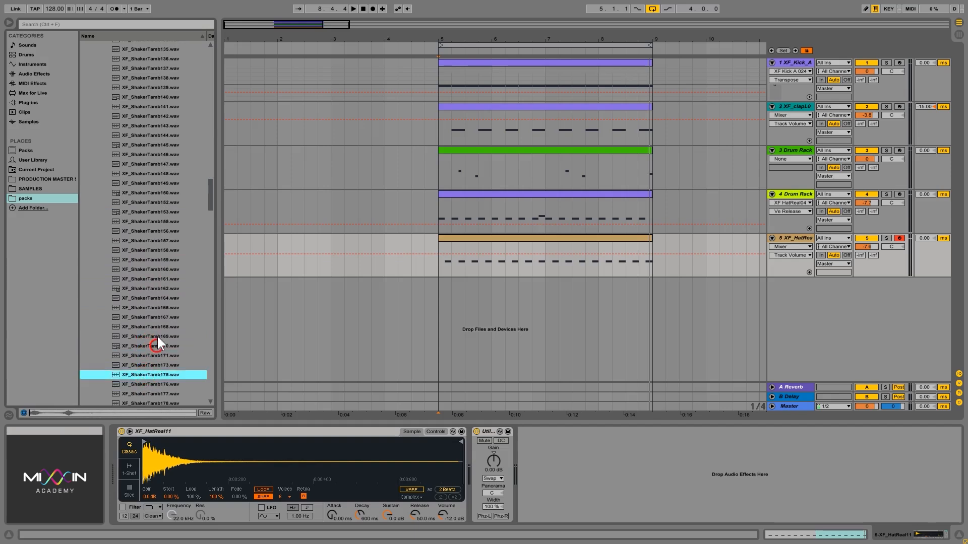
scroll(158, 333, "down", 3)
scroll(162, 321, "down", 3)
left_click(146, 279)
left_click(148, 336)
left_click(151, 375)
scroll(160, 348, "down", 3)
scroll(162, 331, "down", 3)
left_click(151, 308)
left_click(152, 346)
left_click(155, 374)
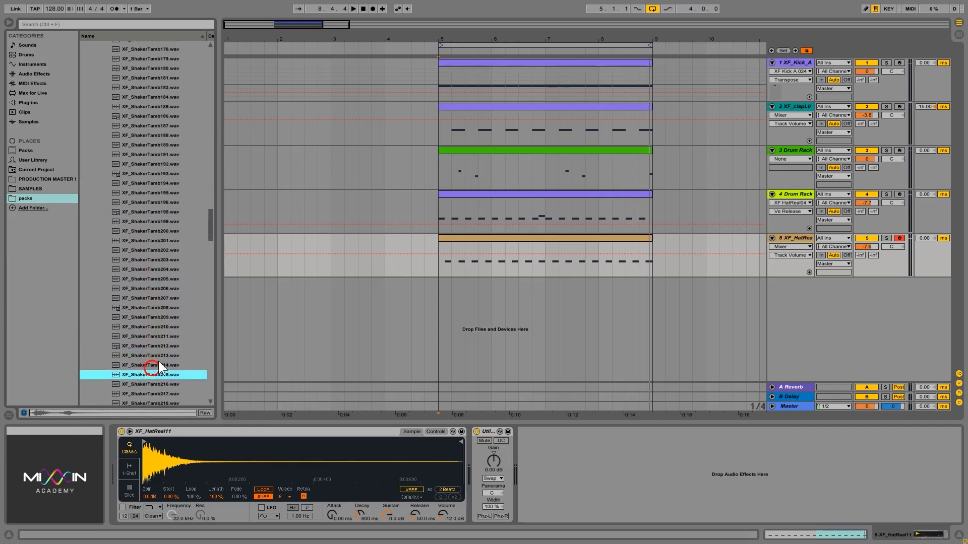
scroll(166, 343, "down", 3)
scroll(171, 329, "down", 3)
left_click(158, 241)
left_click(157, 260)
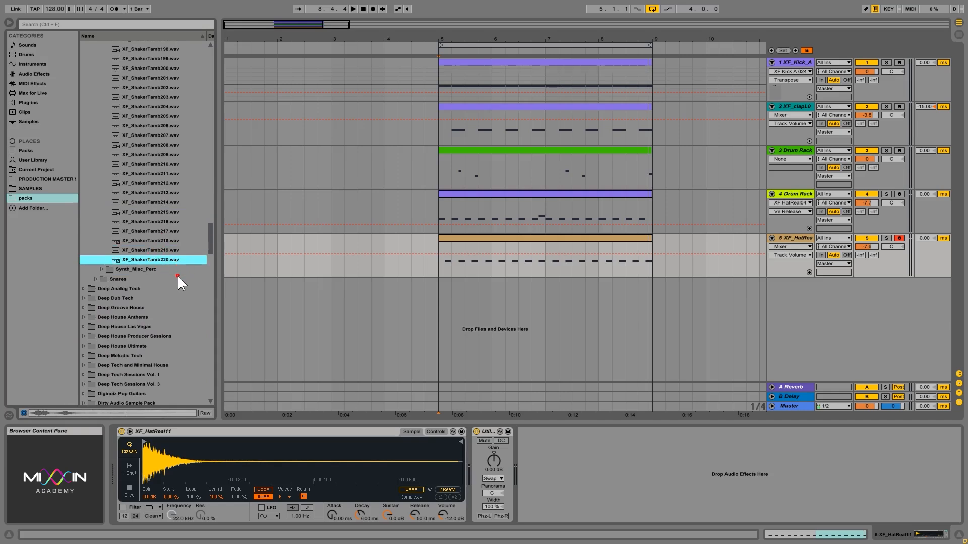
left_click(137, 268)
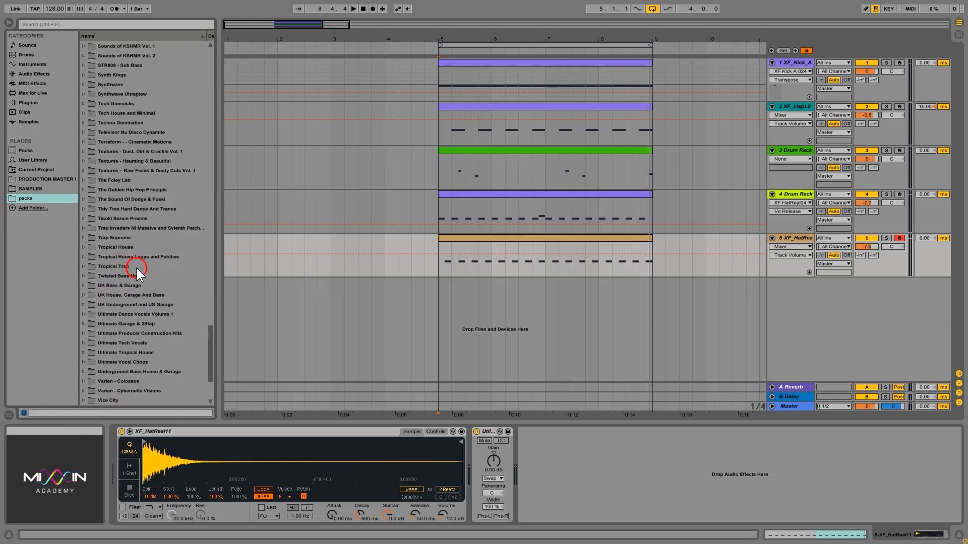
Preview the synth percussion samples XF_SynPerc_280 and XF_SynPerc_281
scroll(177, 151, "down", 5)
scroll(153, 220, "up", 5)
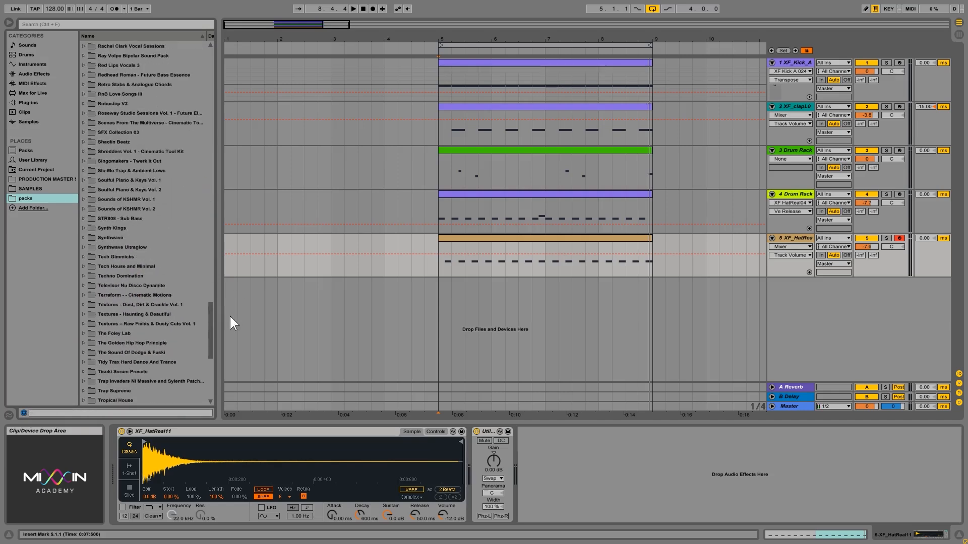
left_click_drag(212, 337, 224, 113)
scroll(210, 169, "up", 3)
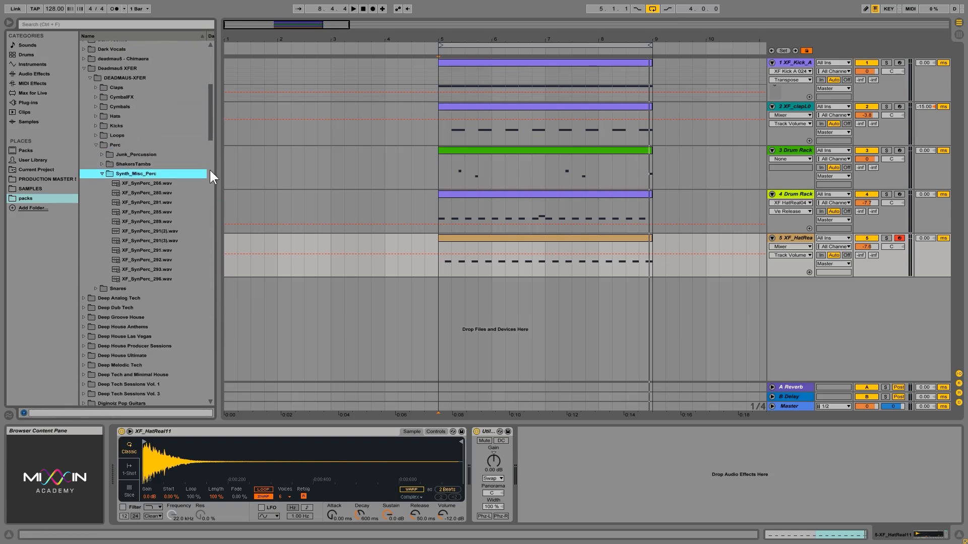
left_click(156, 192)
left_click(158, 220)
left_click(156, 202)
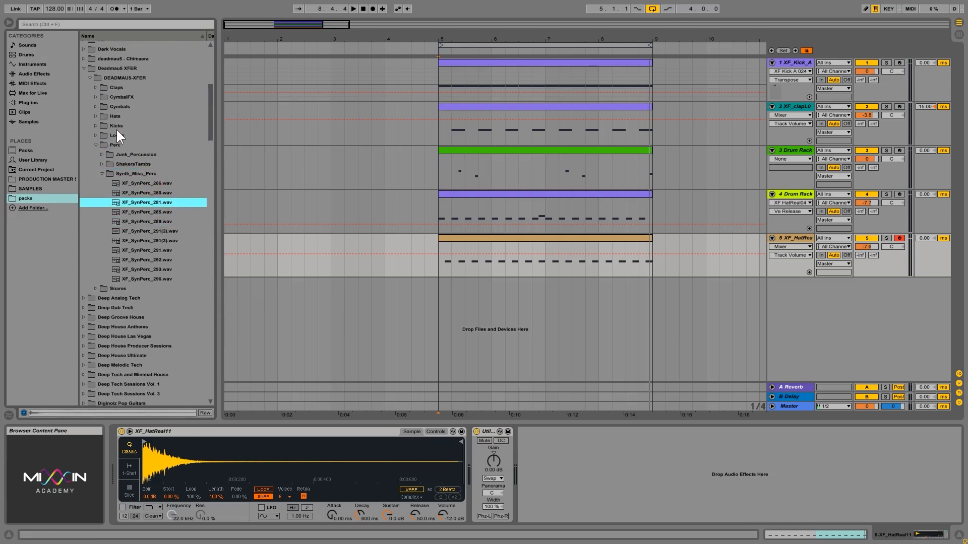
Open Junk_Percussion > shake and audition XF_PercShak02 through XF_PercShak18
double_click(141, 154)
double_click(132, 164)
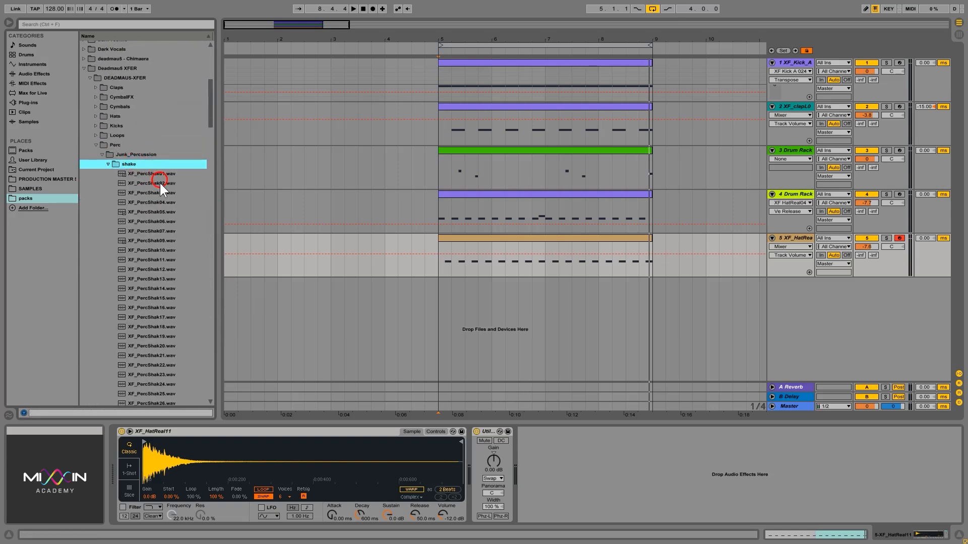
left_click(159, 182)
left_click(157, 207)
left_click(159, 225)
key("Up")
key("Up")
key("Up")
key("Up")
key("Up")
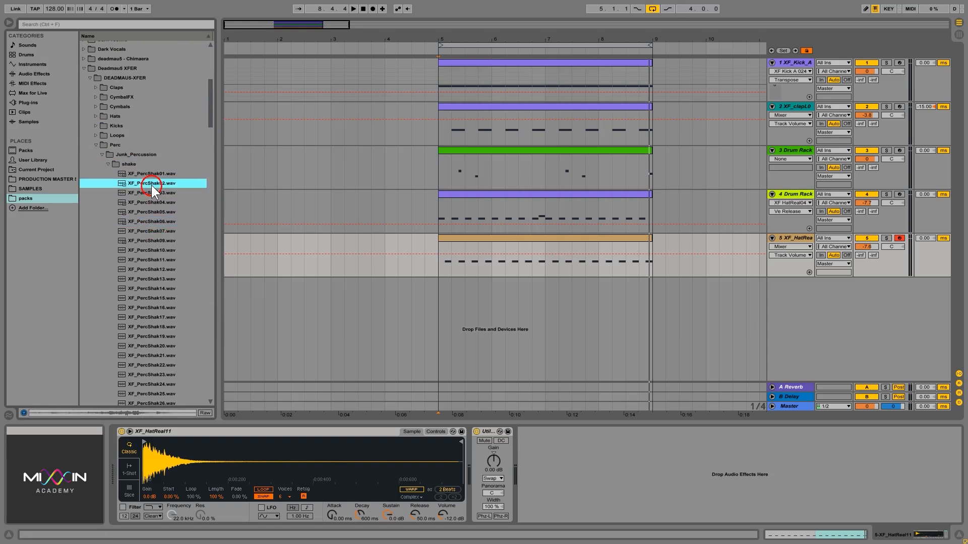
left_click(154, 230)
left_click(153, 269)
left_click(155, 297)
left_click(154, 326)
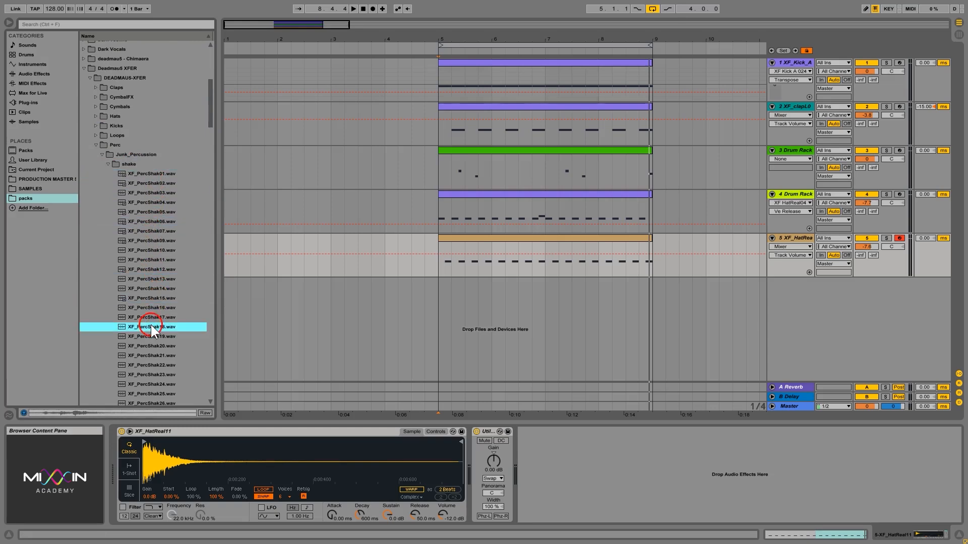
Open Hats > Amped and preview XF_HatAmp002, 003, 005, 011 and 014
double_click(132, 116)
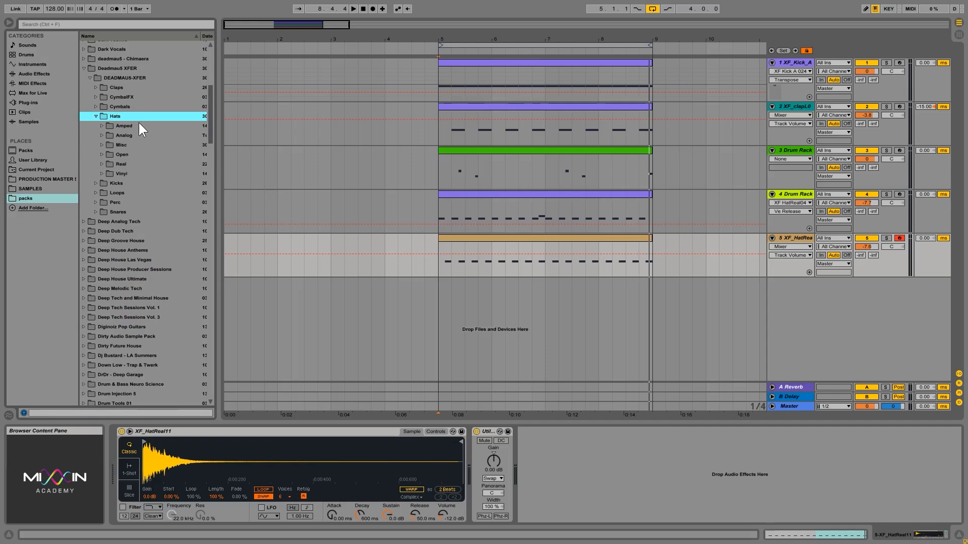
double_click(135, 126)
left_click(145, 146)
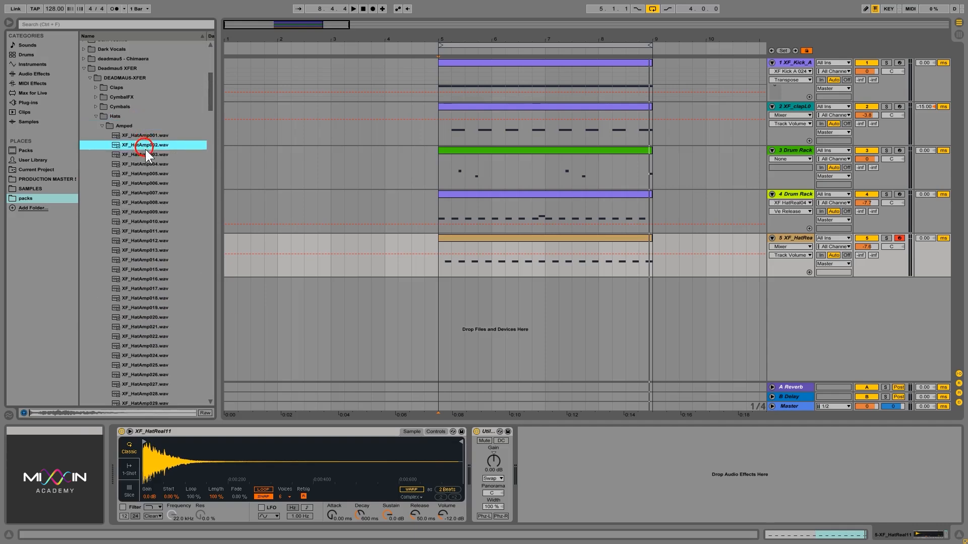
left_click(147, 155)
left_click(145, 173)
left_click(151, 231)
left_click(159, 260)
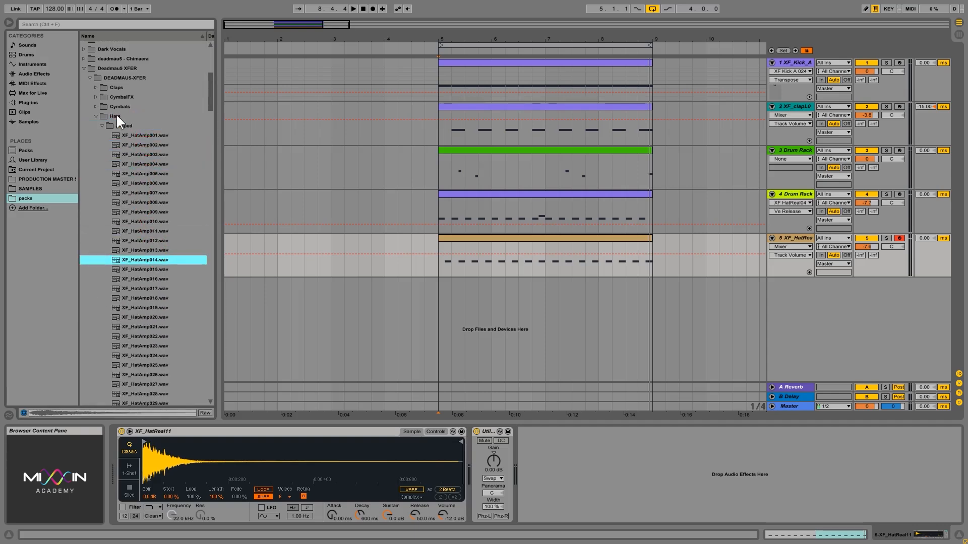
Compare XF_HatAmp015 through 020, then settle on XF_HatAmp014
left_click(145, 272)
left_click(147, 279)
left_click(145, 289)
left_click(146, 297)
left_click(138, 316)
left_click(141, 259)
mouse_move(645, 247)
left_mouse_down()
mouse_move(673, 243)
mouse_move(108, 277)
left_mouse_up()
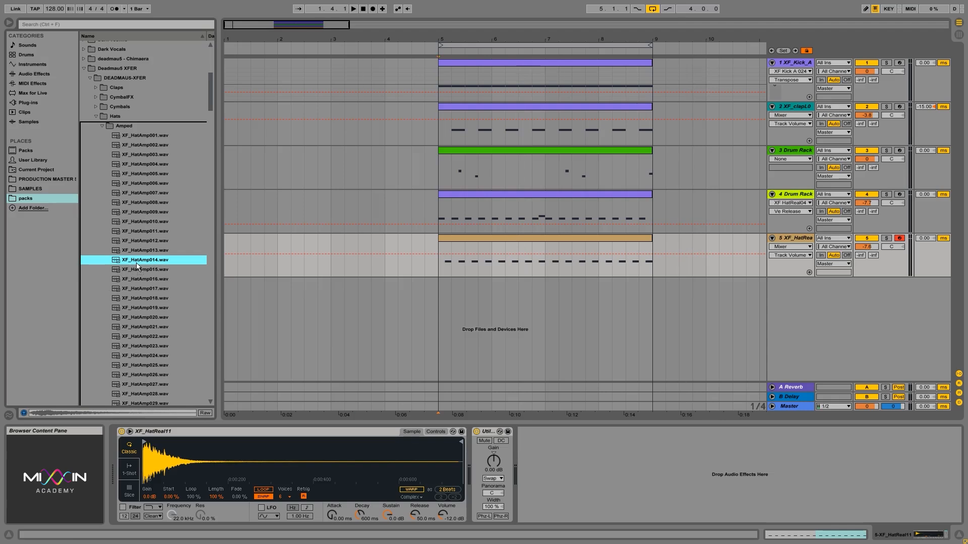
Insert a new MIDI track and load XF_HatAmp014 onto it
right_click(806, 310)
left_click(838, 328)
left_click(654, 304)
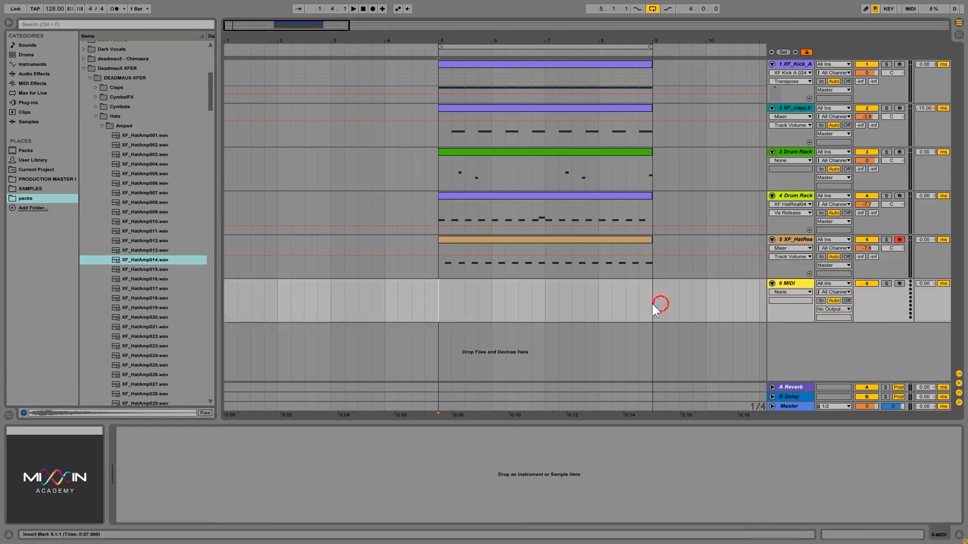
mouse_move(156, 259)
left_mouse_down()
mouse_move(681, 395)
mouse_move(934, 527)
mouse_move(797, 469)
left_mouse_up()
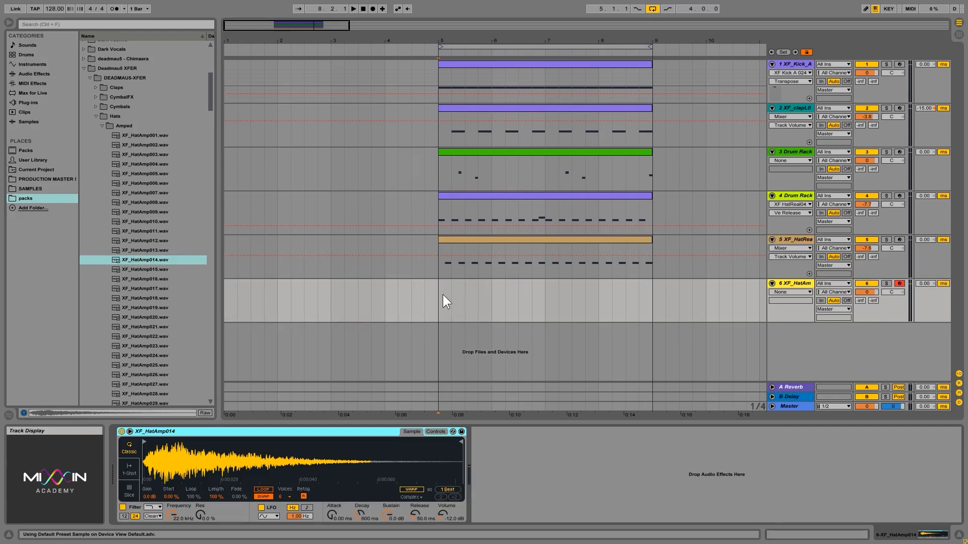
Create an empty MIDI clip over bars 5–9 on the hat track and open it
left_click_drag(443, 296, 652, 298)
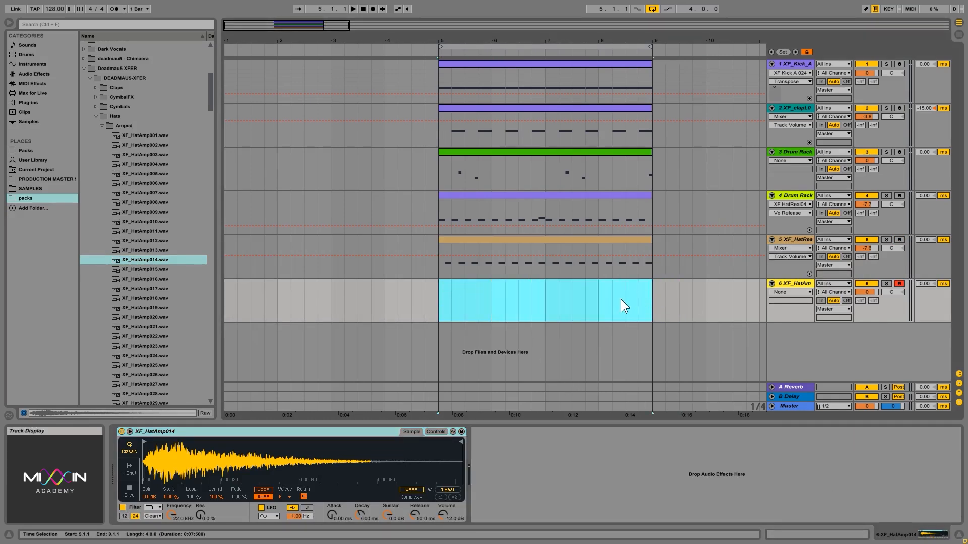
right_click(598, 282)
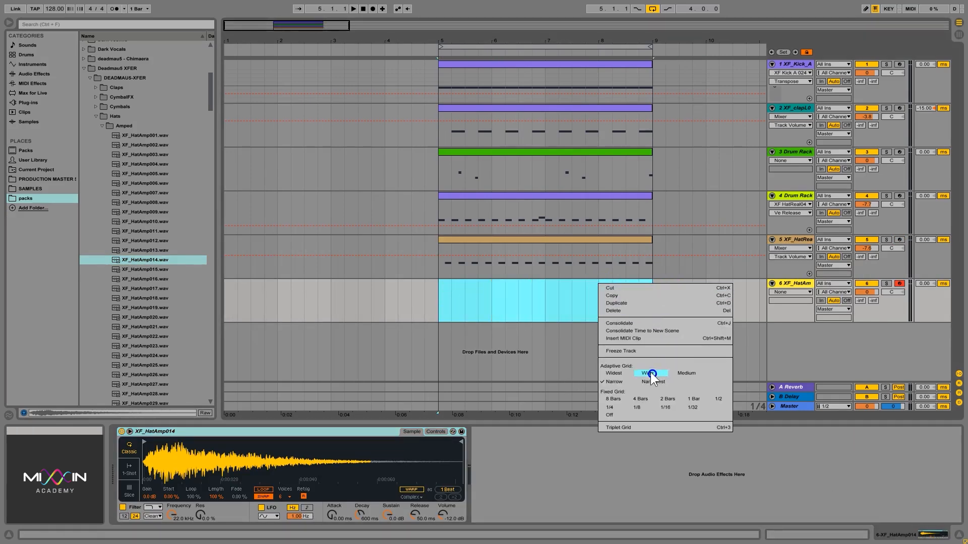
left_click(633, 338)
double_click(509, 283)
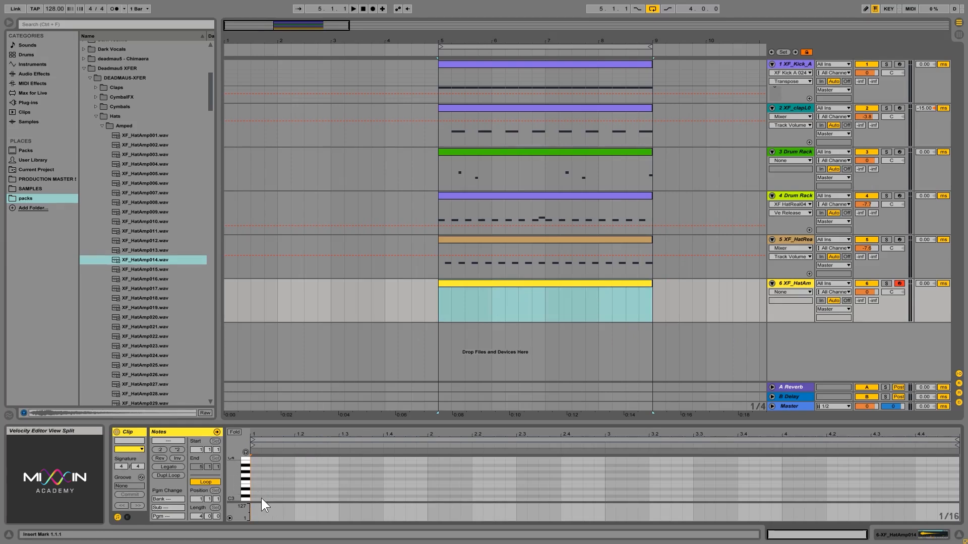
Draw four C3 notes on the first four 16ths and enlarge the velocity lane
scroll(275, 481, "down", 3)
double_click(258, 478)
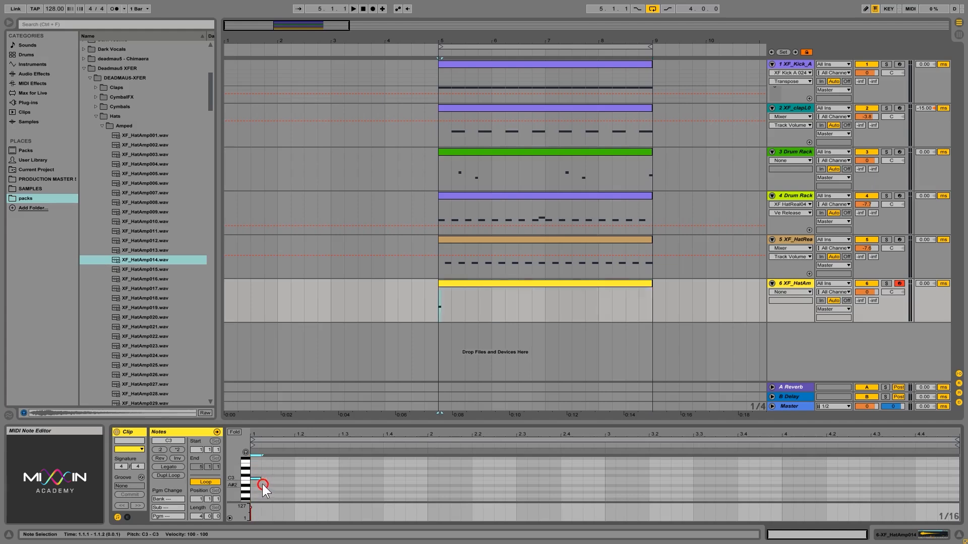
double_click(267, 479)
double_click(278, 479)
left_click(287, 479)
double_click(289, 478)
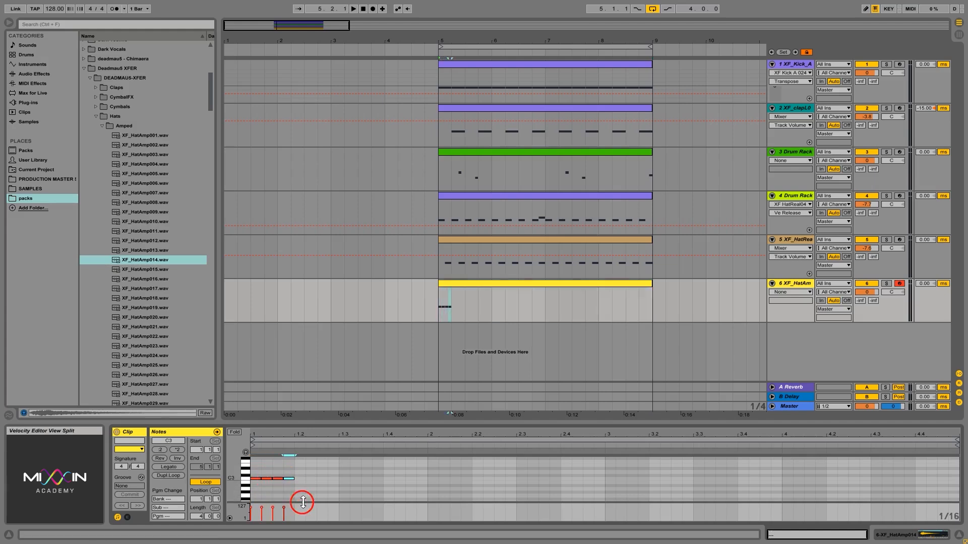
left_click_drag(302, 502, 261, 470)
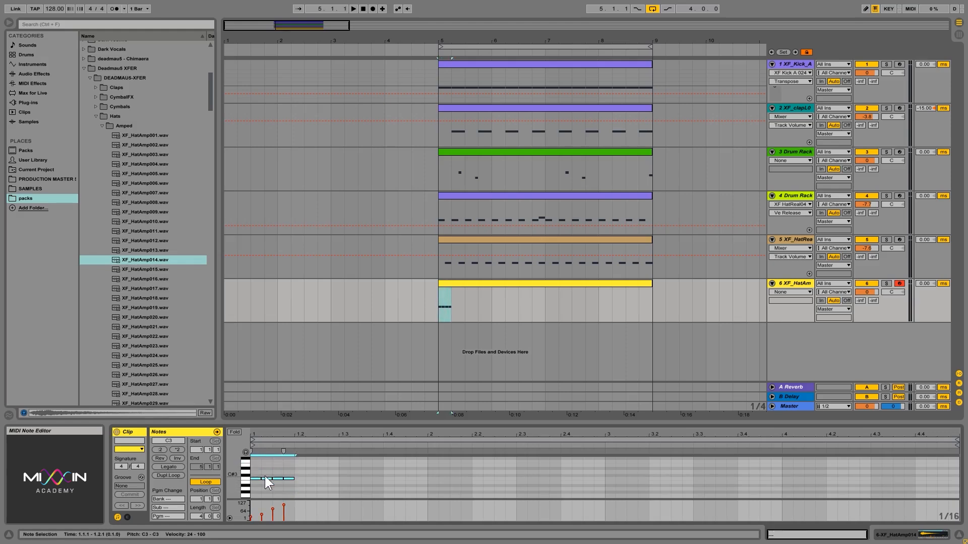
Duplicate the 16th-note hits with Ctrl+D to fill the bar and the whole clip
key("ctrl+d")
key("ctrl+d")
key("ctrl+d")
left_click_drag(424, 488, 227, 465)
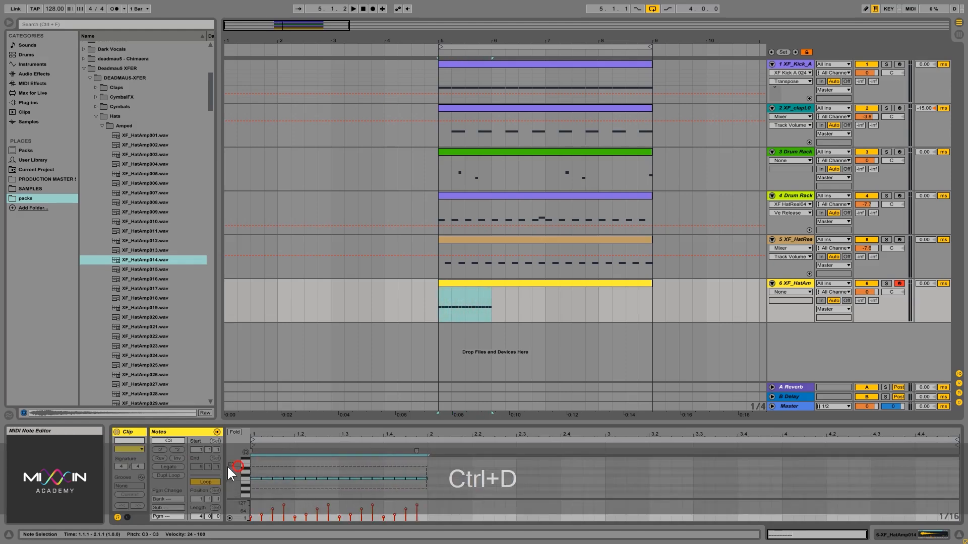
key("ctrl+d")
key("ctrl+d")
key("ctrl+d")
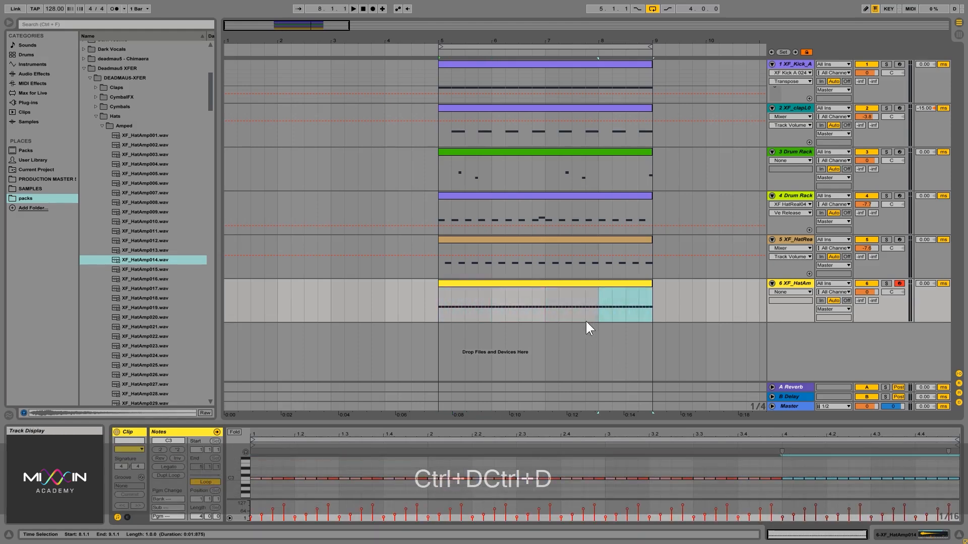
left_click(431, 315)
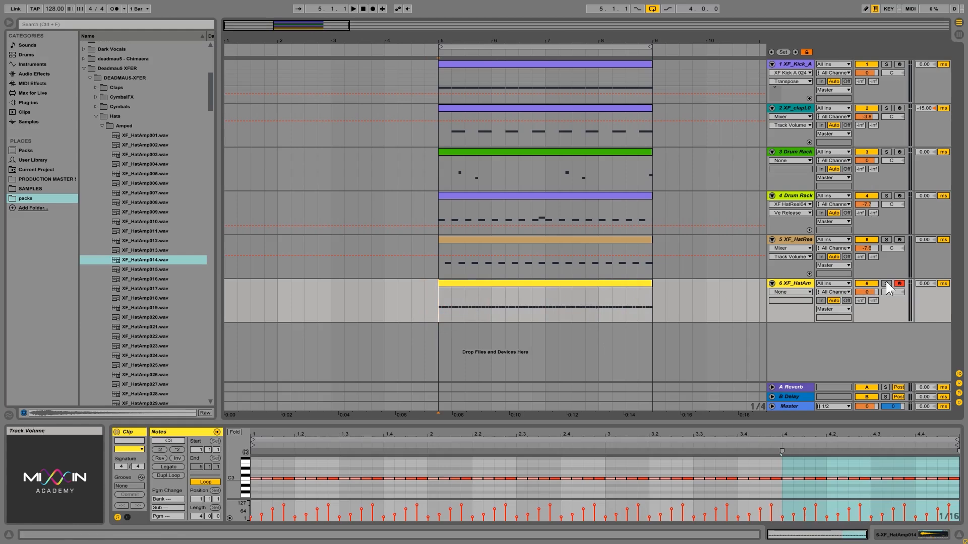
Solo and play the hat track, lowering its volume to about -8.7 dB
left_click(886, 283)
key("space")
mouse_move(866, 292)
left_mouse_down()
mouse_move(866, 301)
mouse_move(870, 291)
left_mouse_up()
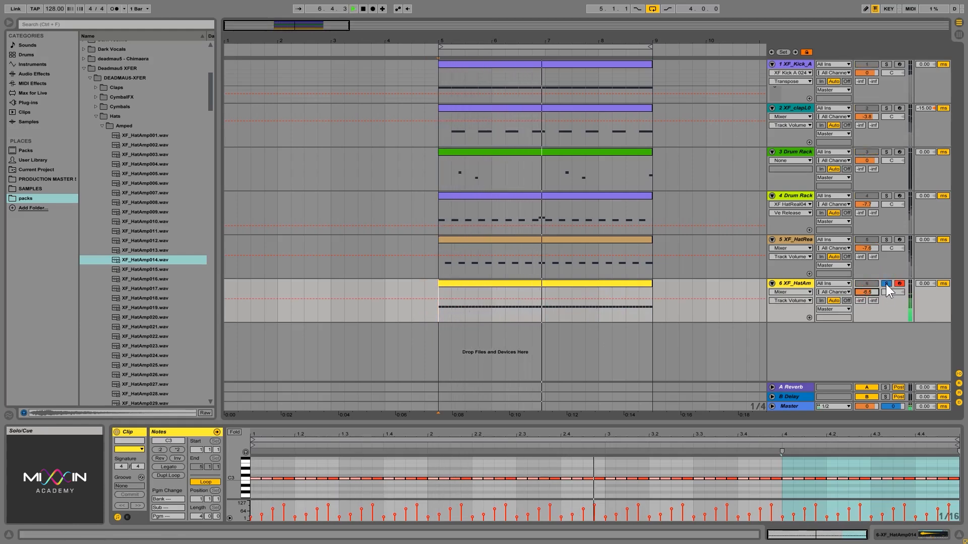
left_click(886, 283)
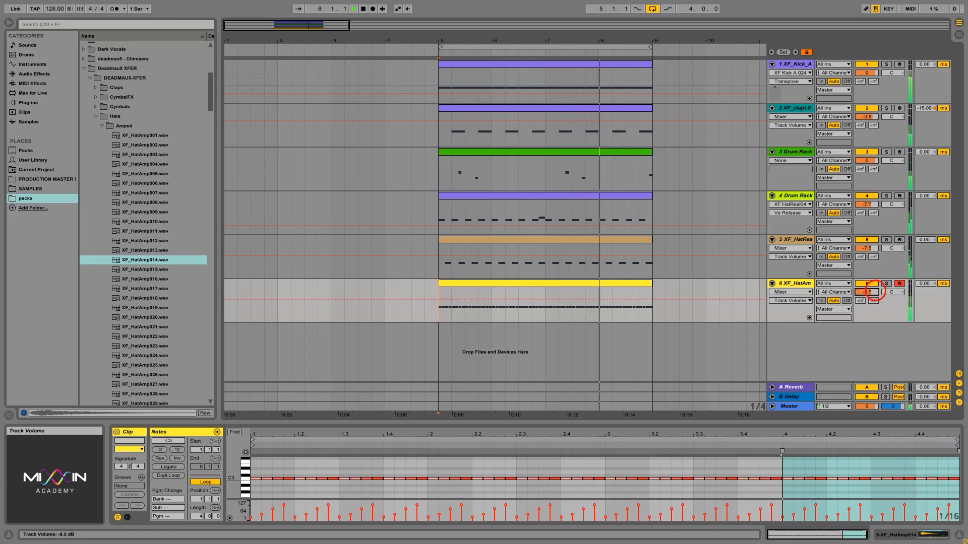
left_click_drag(873, 291, 873, 298)
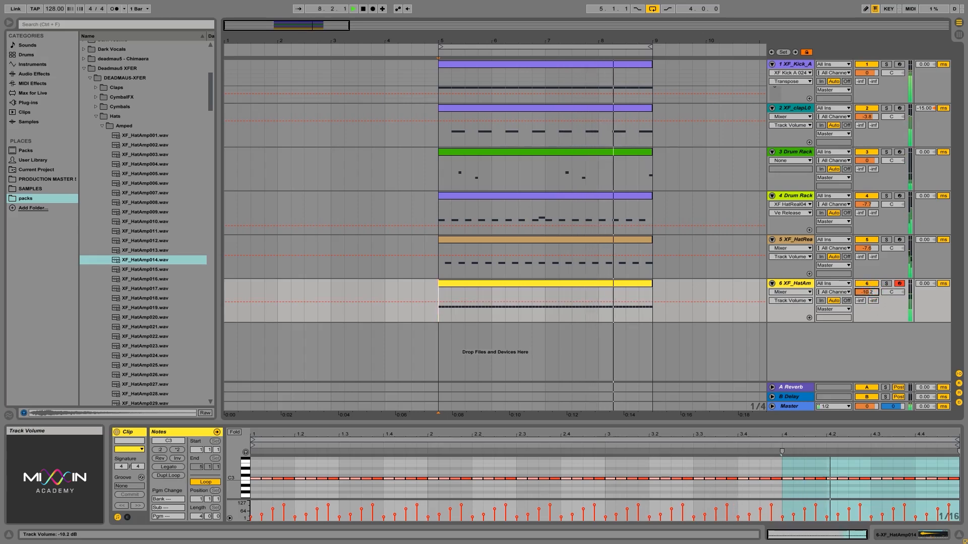
Audition more samples in the Amped hats folder
left_click(160, 270)
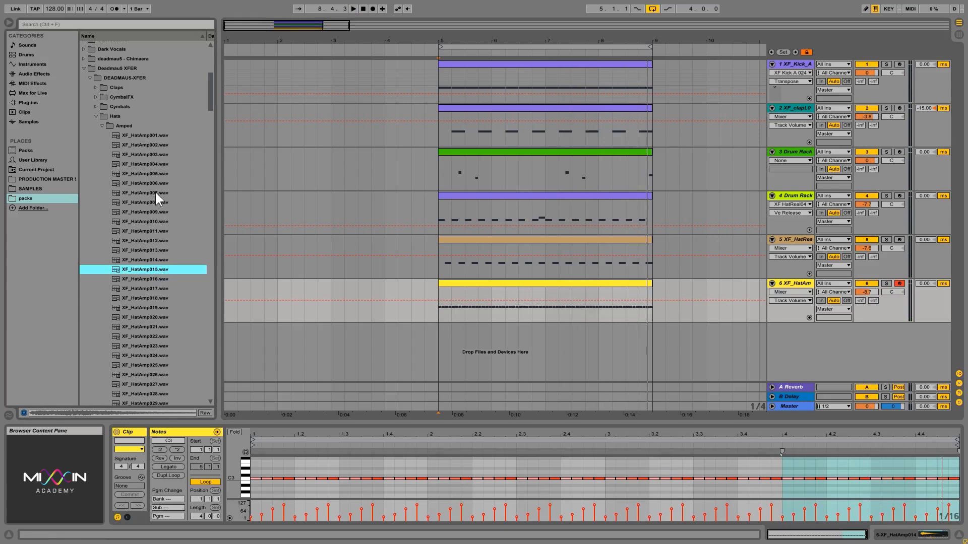
left_click(150, 173)
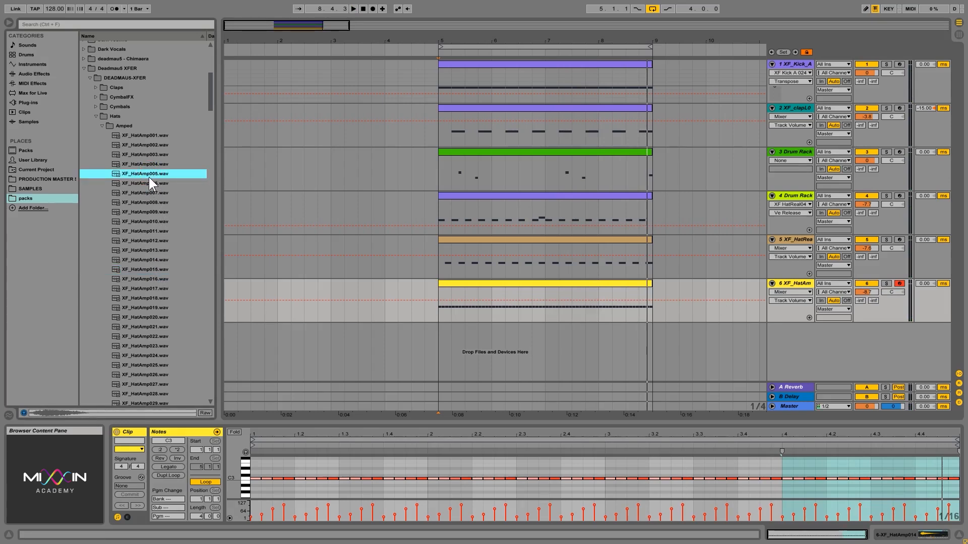
left_click(148, 183)
left_click(153, 280)
key("Down")
key("Down")
key("Down")
key("Down")
key("Down")
key("Down")
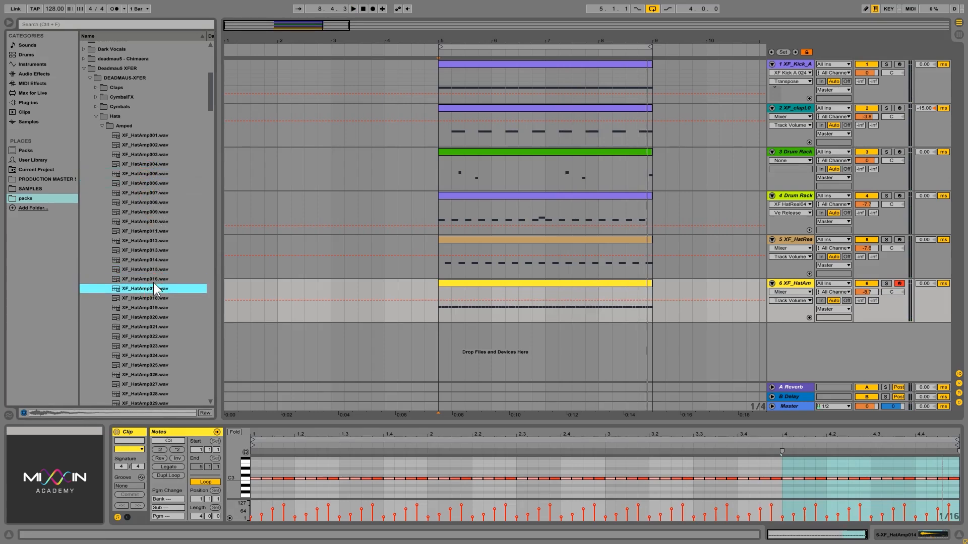
key("Down")
key("Down")
key("Down")
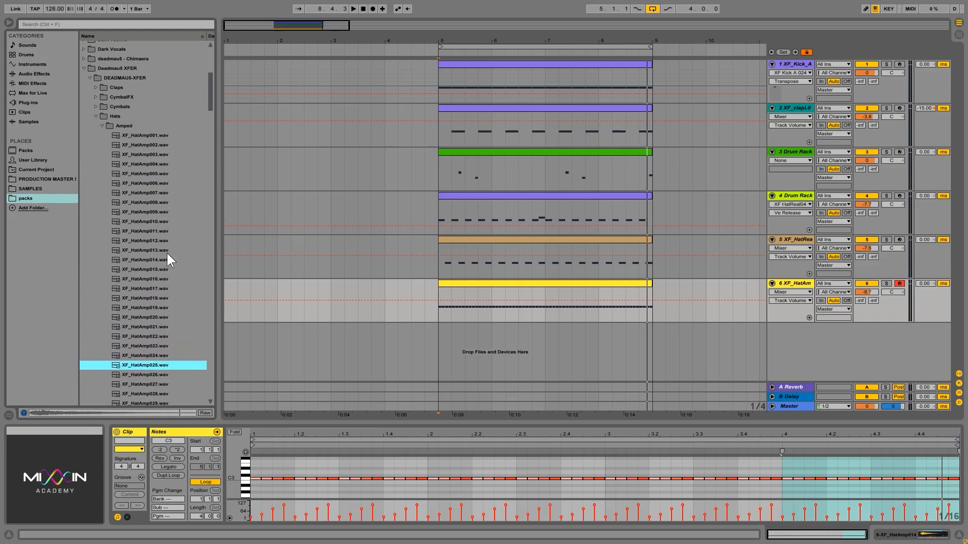
Collapse Amped, open the Analog hats folder and settle on XF_HatAna18
left_click(101, 126)
double_click(119, 137)
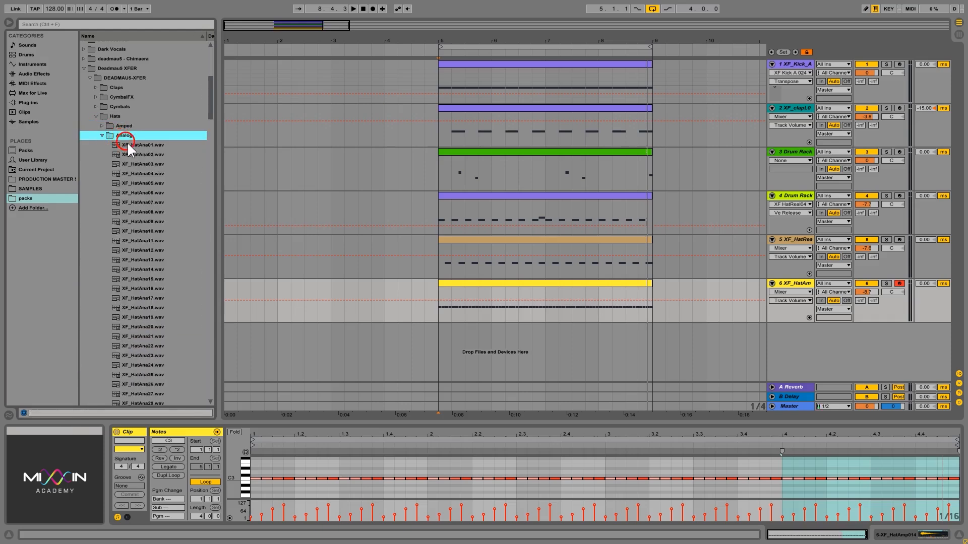
left_click(127, 143)
left_click(146, 153)
key("Down")
key("Down")
key("Down")
key("Down")
key("Down")
key("Down")
key("Down")
key("Down")
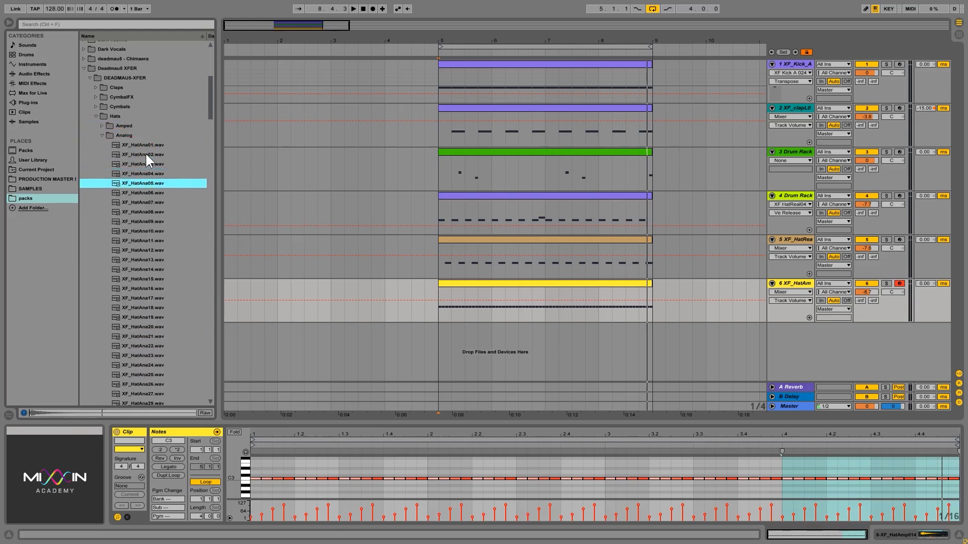
key("Down")
key("Down")
key("Down")
key("Down")
key("Down")
key("Down")
key("Down")
key("Down")
key("Down")
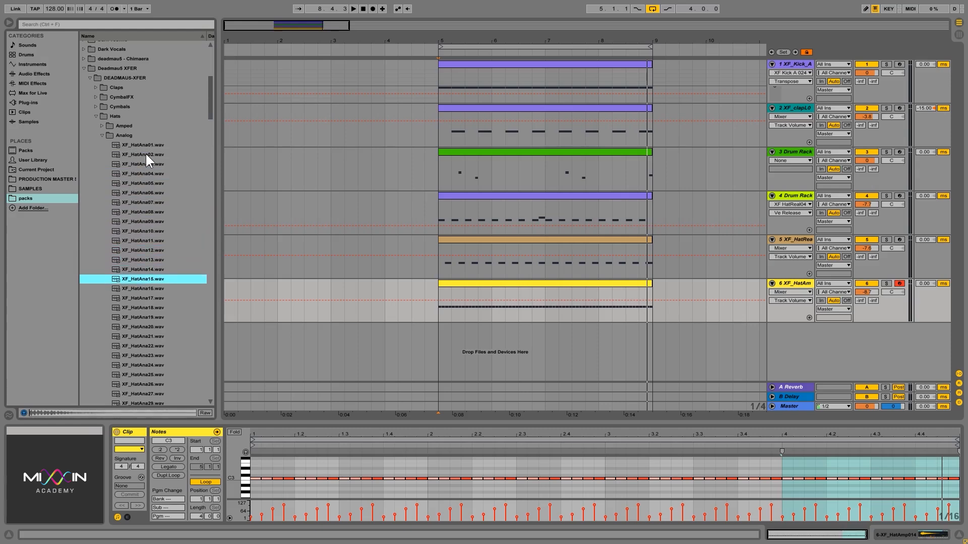
key("Up")
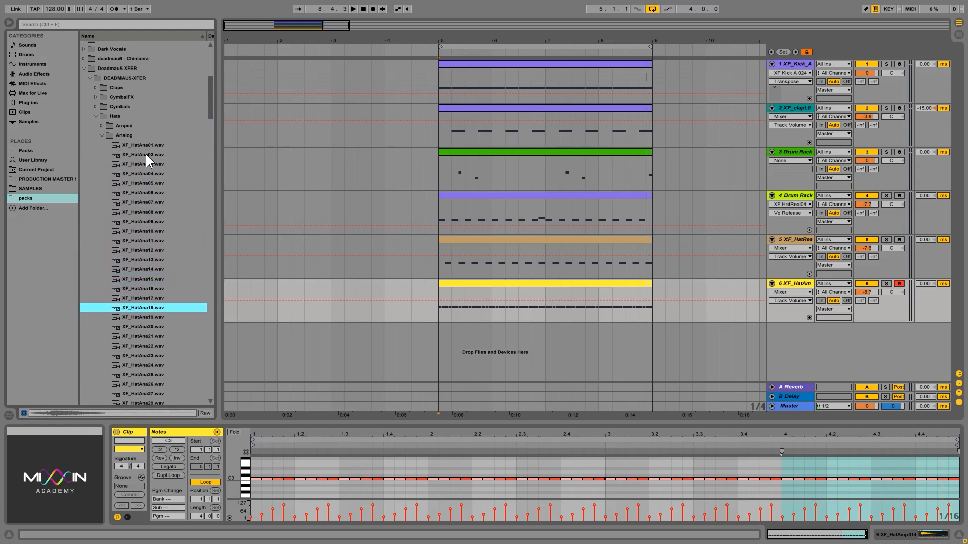
Replace track 6's hat sampler sound with XF_HatAna18.wav and play it back
left_click(237, 359)
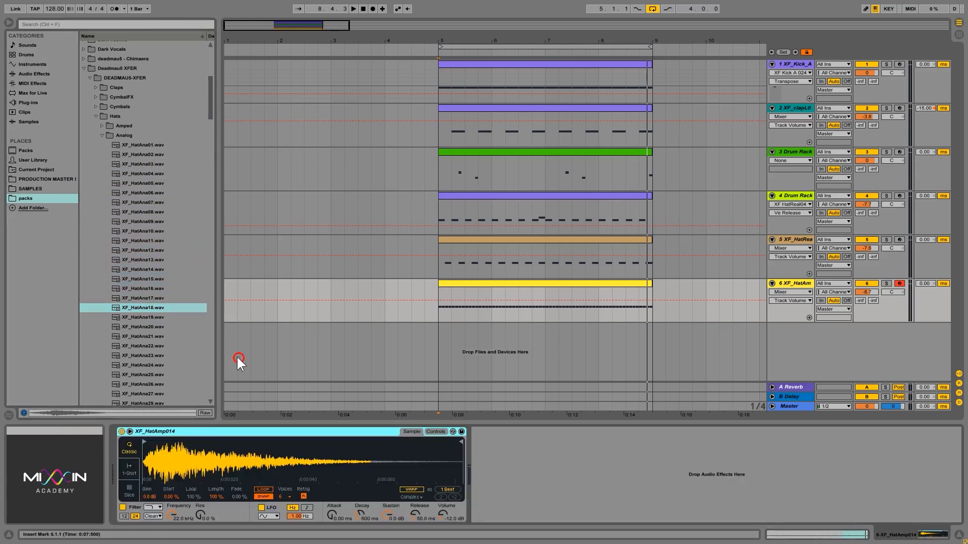
left_click_drag(139, 308, 242, 456)
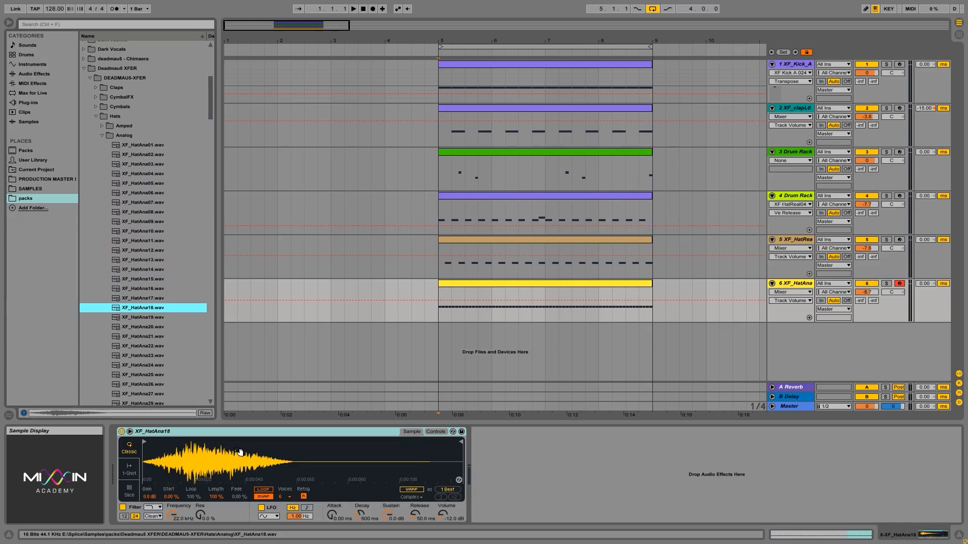
key("space")
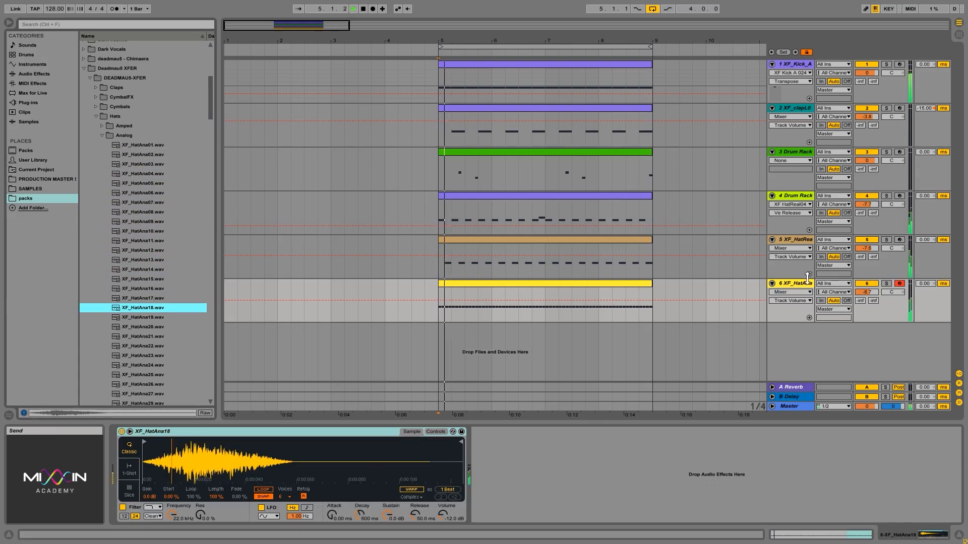
Lower track 6 volume to -13.0 dB, stop playback and save the set
left_click_drag(872, 292, 876, 292)
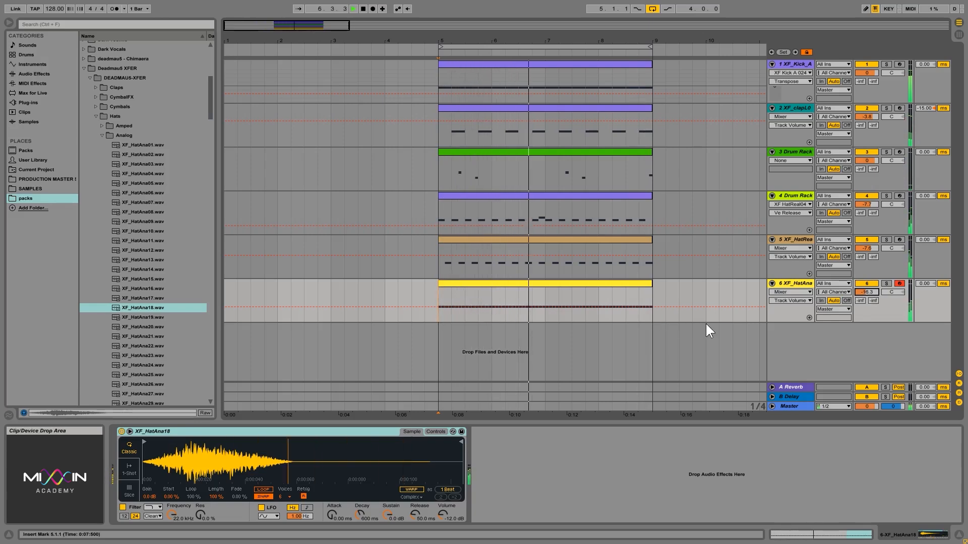
key("space")
key("ctrl+s")
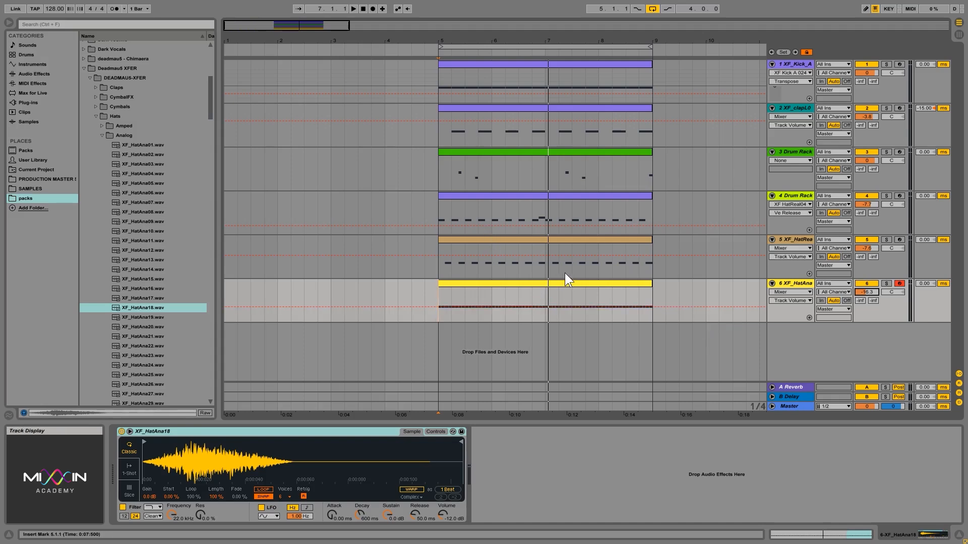
Inspect the clips on tracks 5, 4, 3, 2 and 6, then play from bar 5
left_click(550, 239)
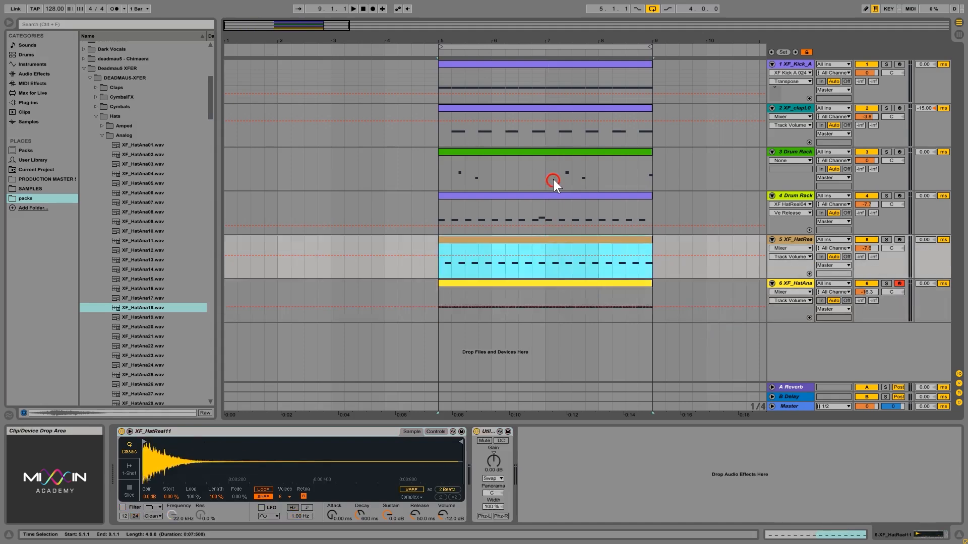
left_click(549, 194)
left_click(545, 152)
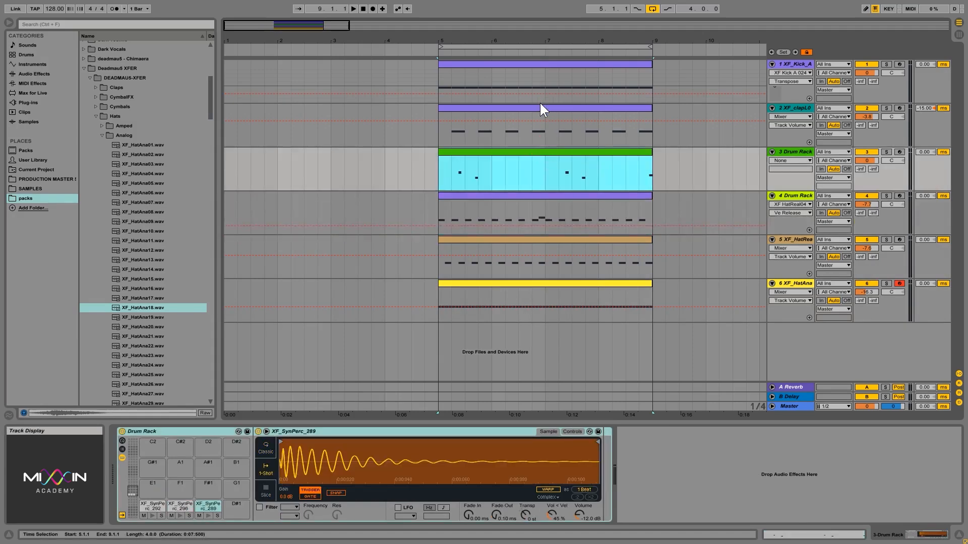
left_click(540, 106)
left_click(568, 282)
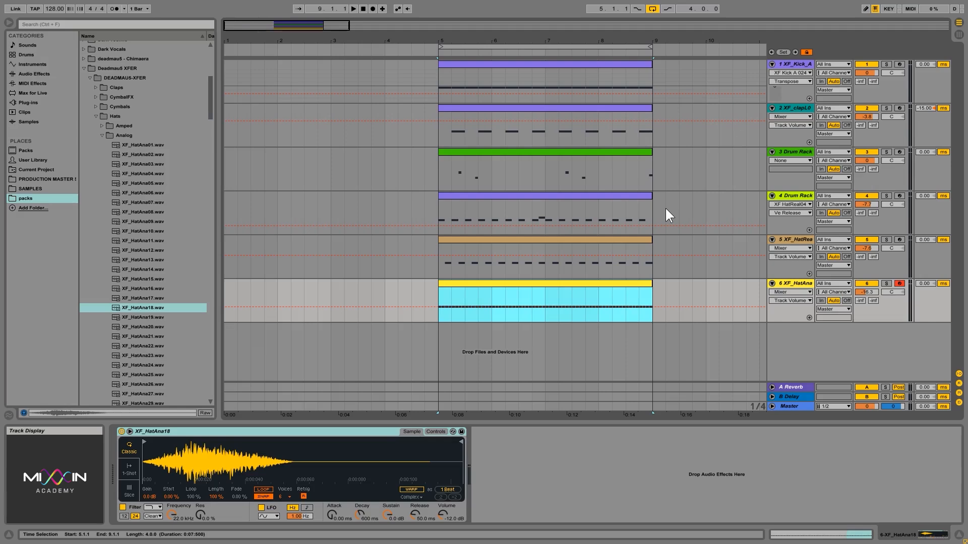
key("space")
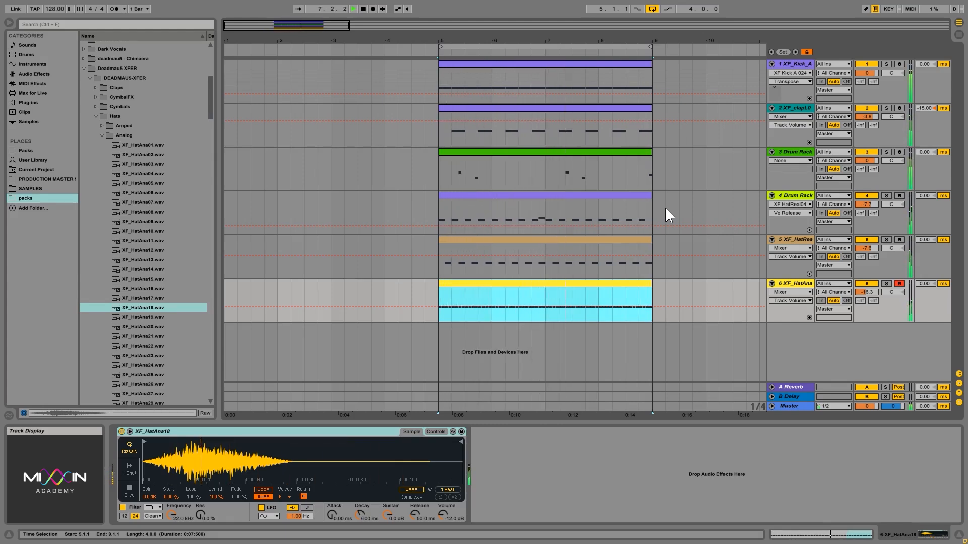
key("space")
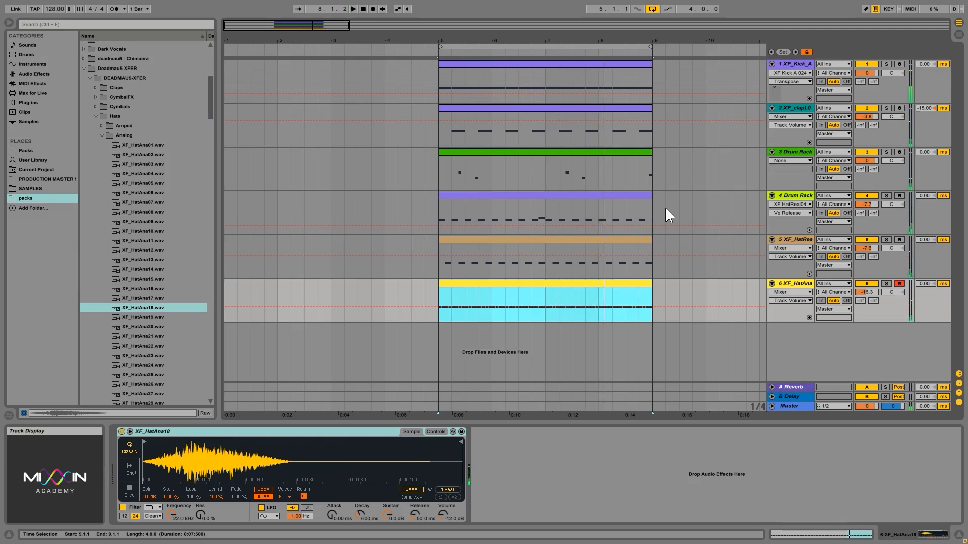
Open track 3's perc Drum Rack, select the XF_SynPerc_292 pad and show its chains
left_click(792, 151)
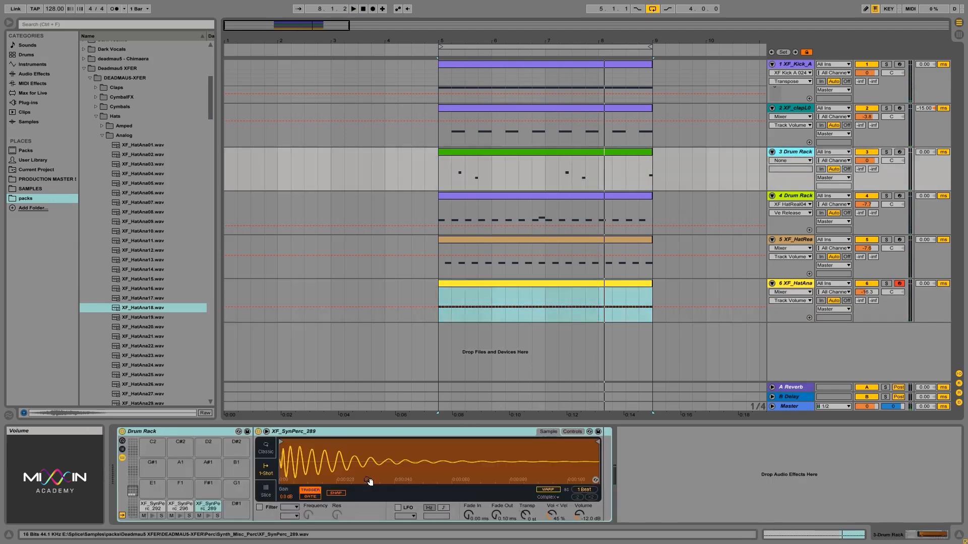
left_click(174, 505)
left_click(149, 507)
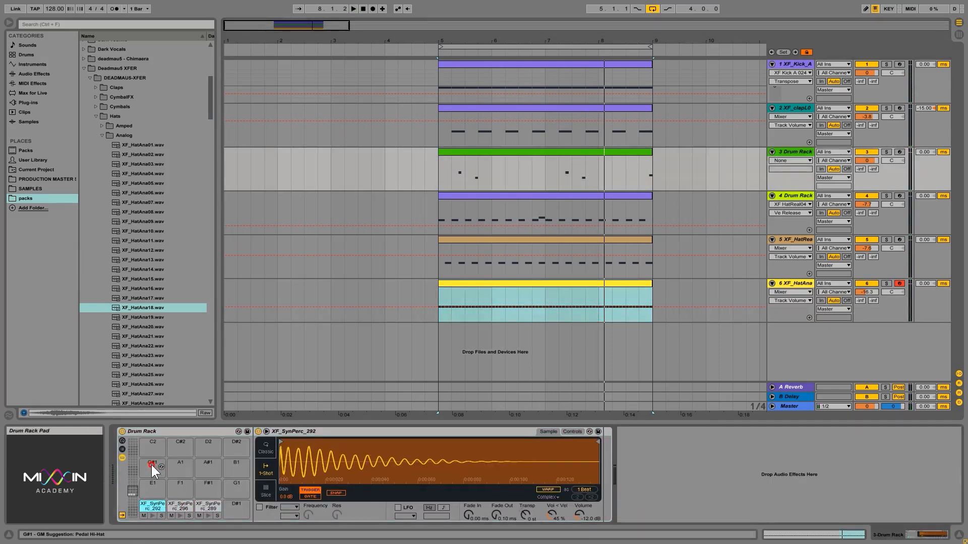
left_click(123, 449)
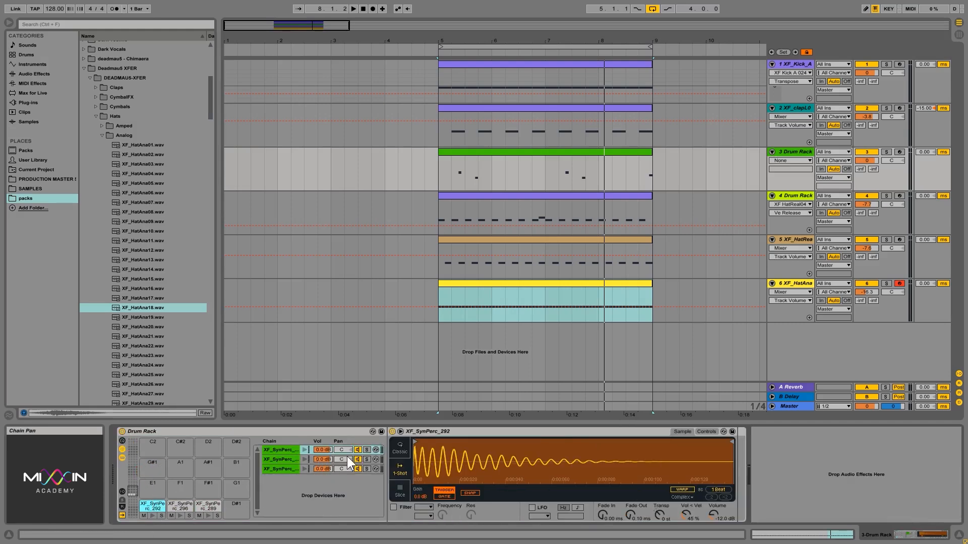
Pan the Drum Rack's first perc chain to 24R
left_click(305, 470)
left_click(303, 449)
left_click_drag(343, 449, 347, 479)
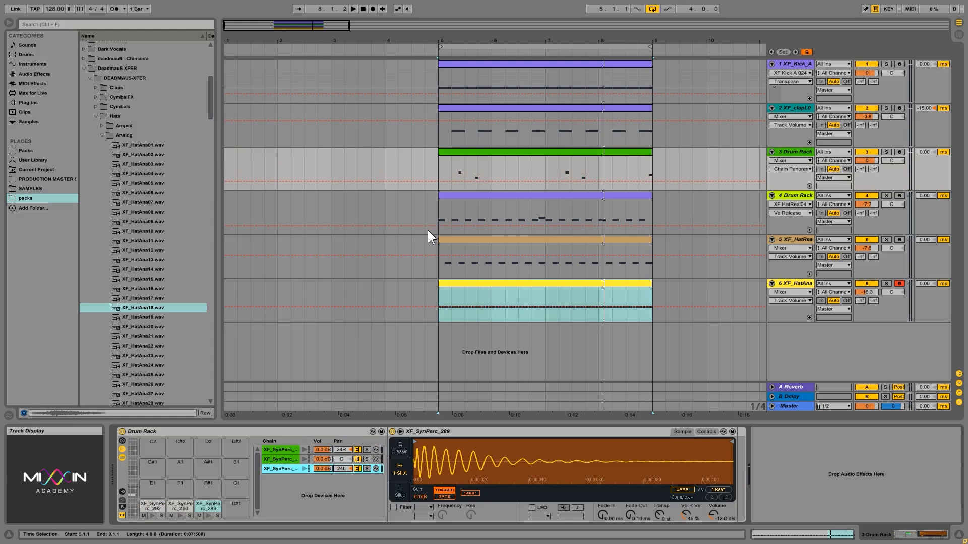
Play the panned percs from bar 5 and save the set
left_click(440, 174)
key("space")
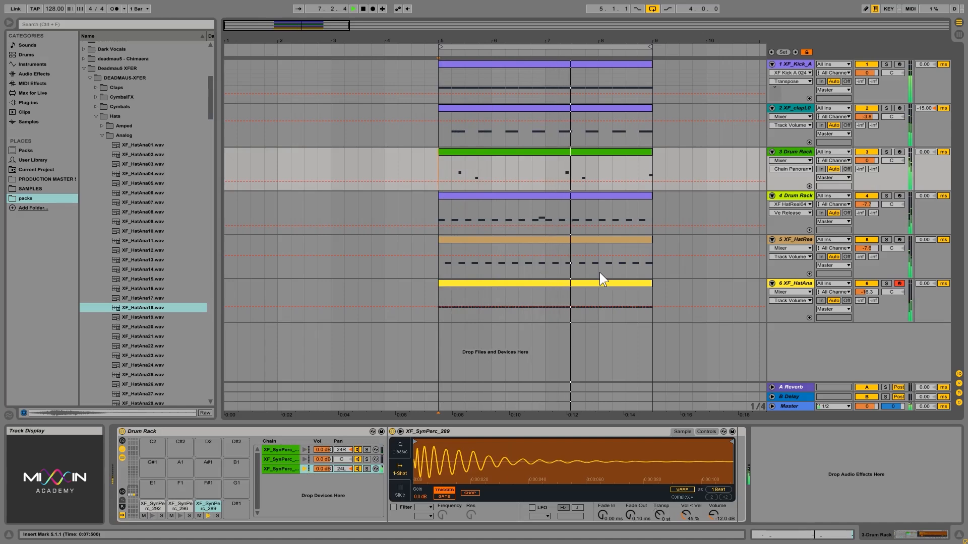
key("ctrl+s")
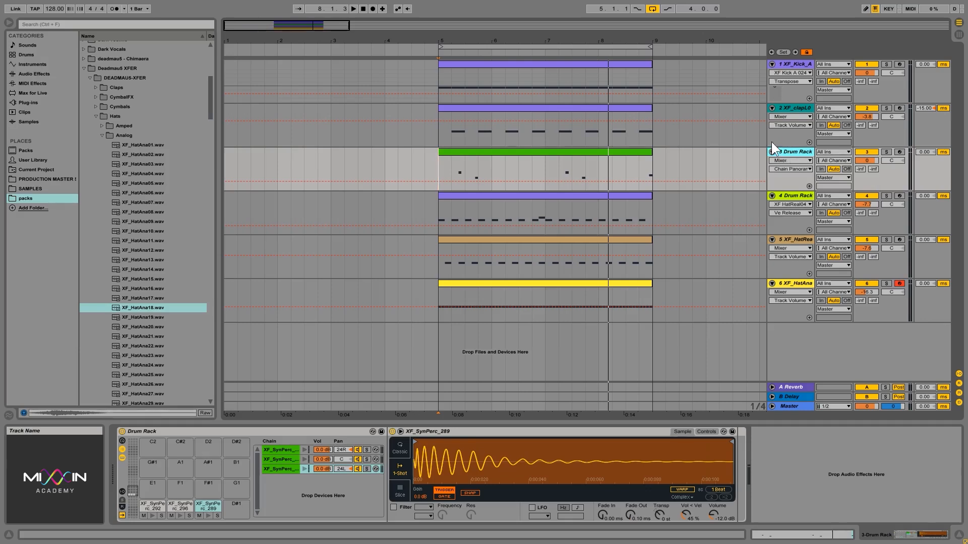
Check the XF_SynPerc_292 and XF_SynPerc_289 chains, reset the start to bar 5, and save
left_click(277, 450)
left_click(282, 469)
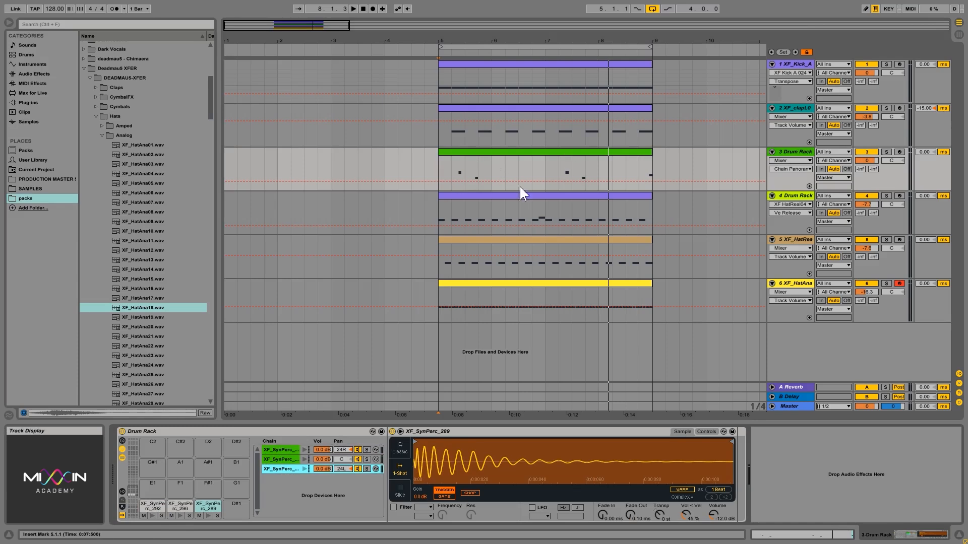
left_click(437, 167)
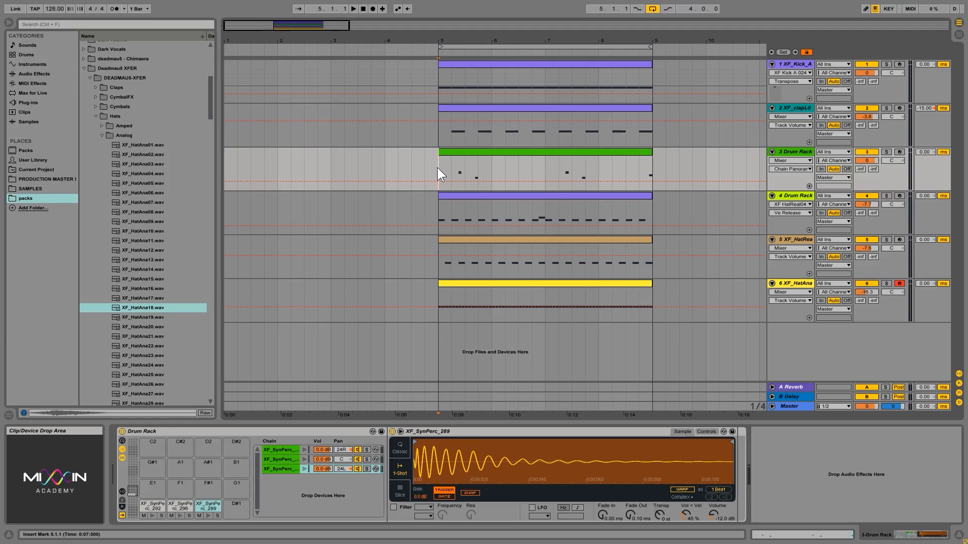
key("ctrl+s")
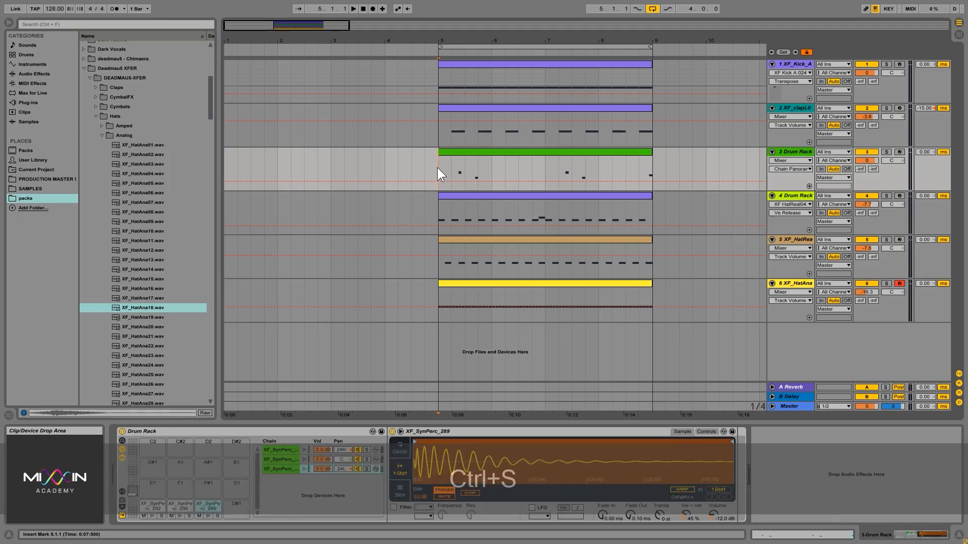